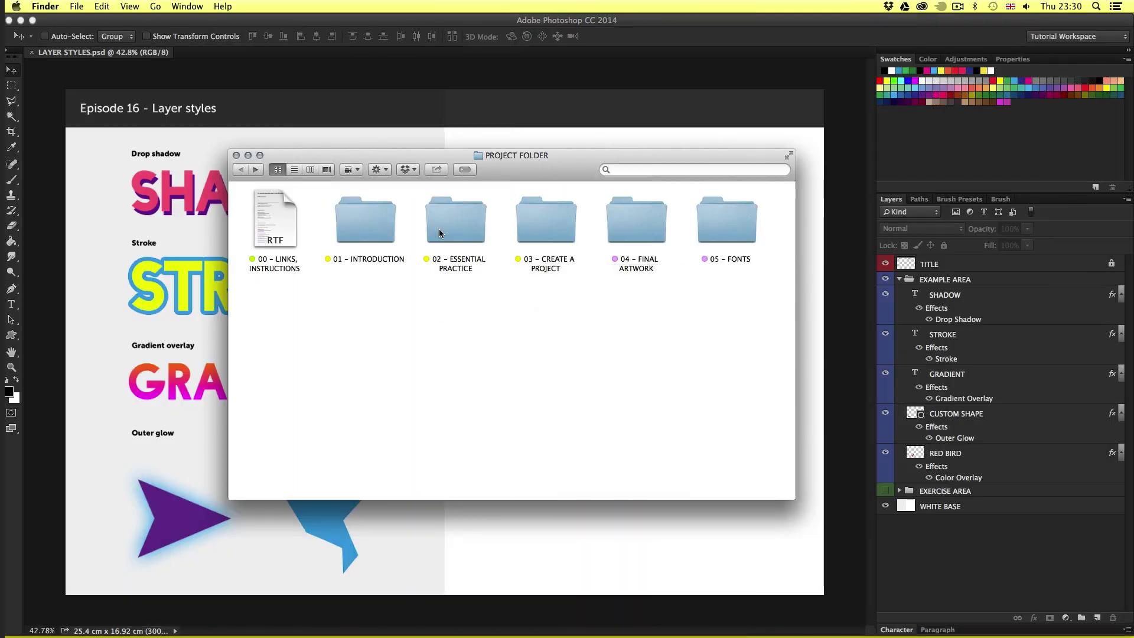
Step: Browse to the 16 – LAYER STYLES folder inside 02 – ESSENTIAL PRACTICE and preview FONT INSTRUCTIONS.rtf
double_click(445, 222)
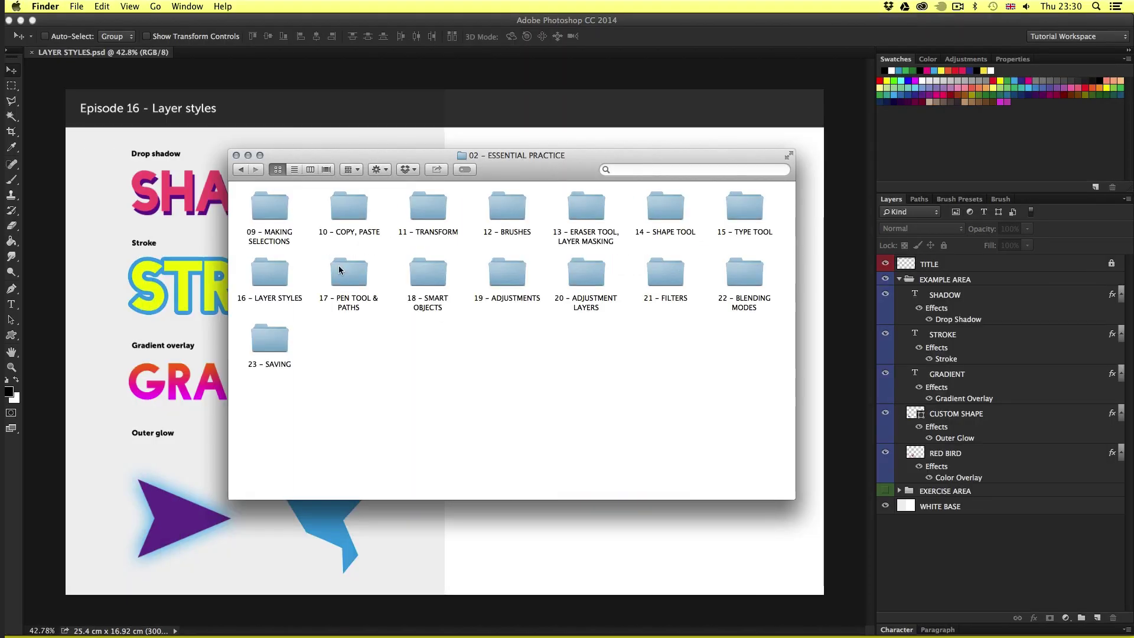
double_click(271, 268)
click(363, 215)
key(space)
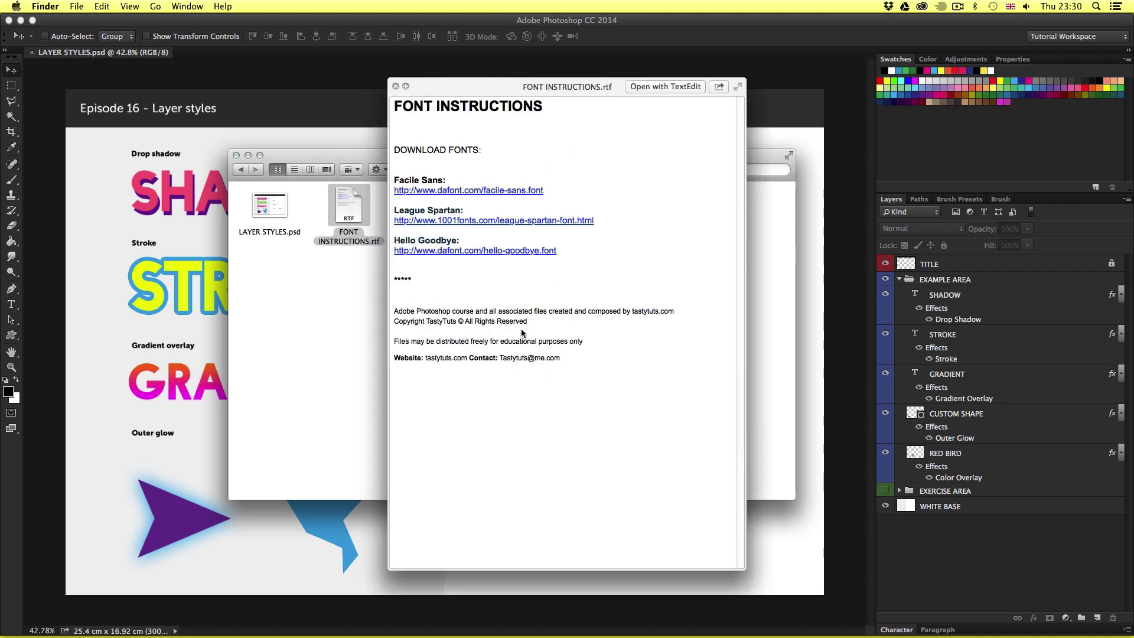
key(space)
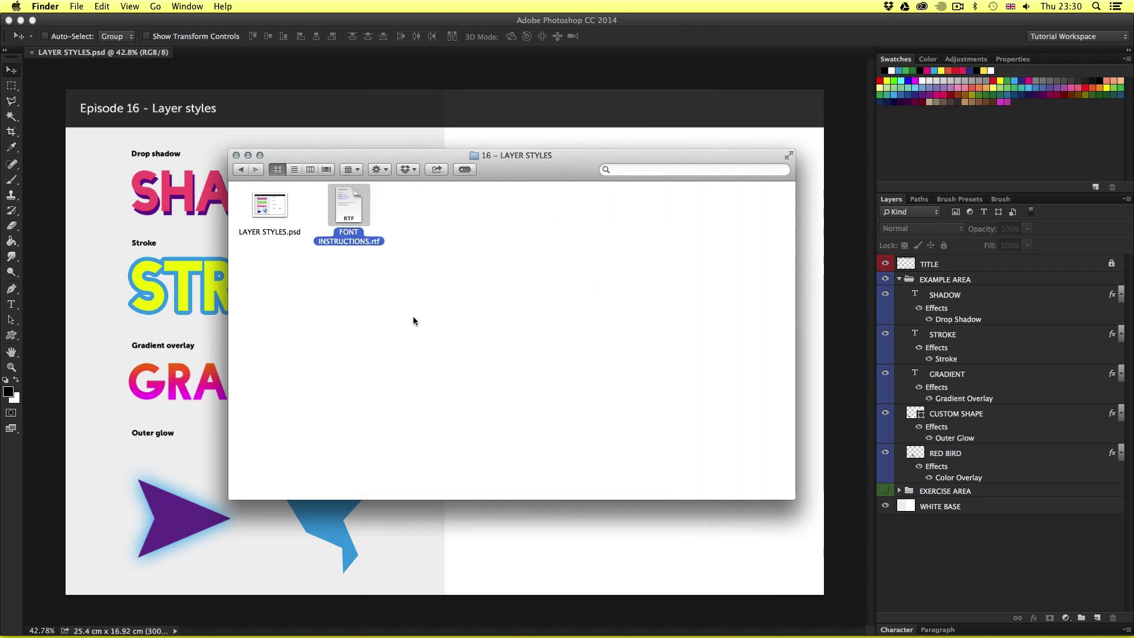
Step: Open LAYER STYLES.psd from the 16 – LAYER STYLES folder in Photoshop
click(402, 314)
click(274, 206)
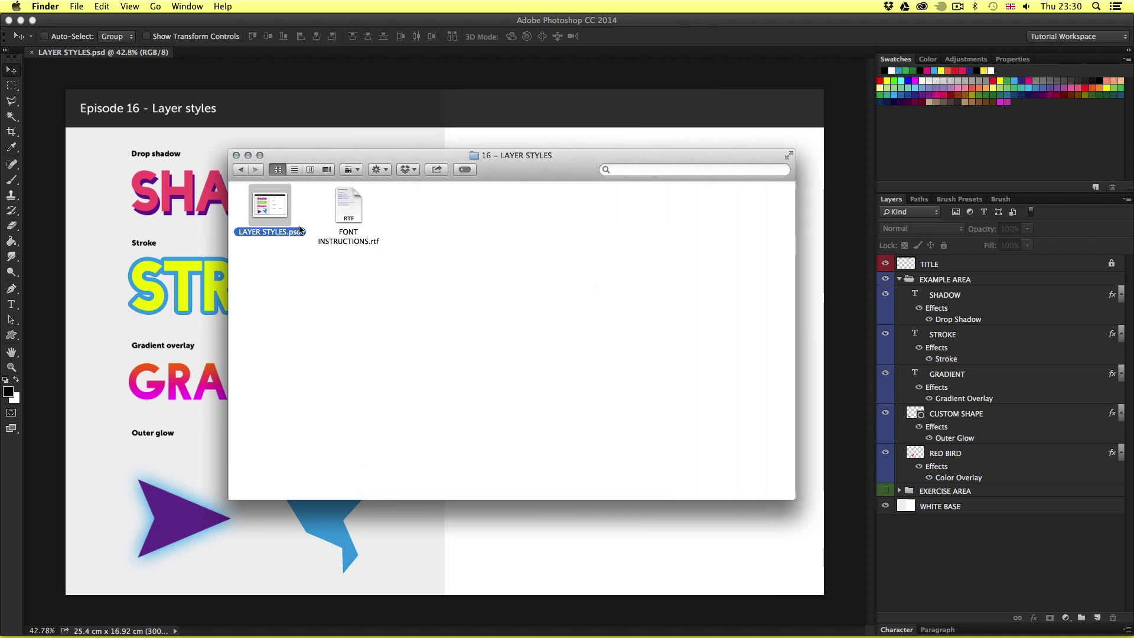
double_click(275, 206)
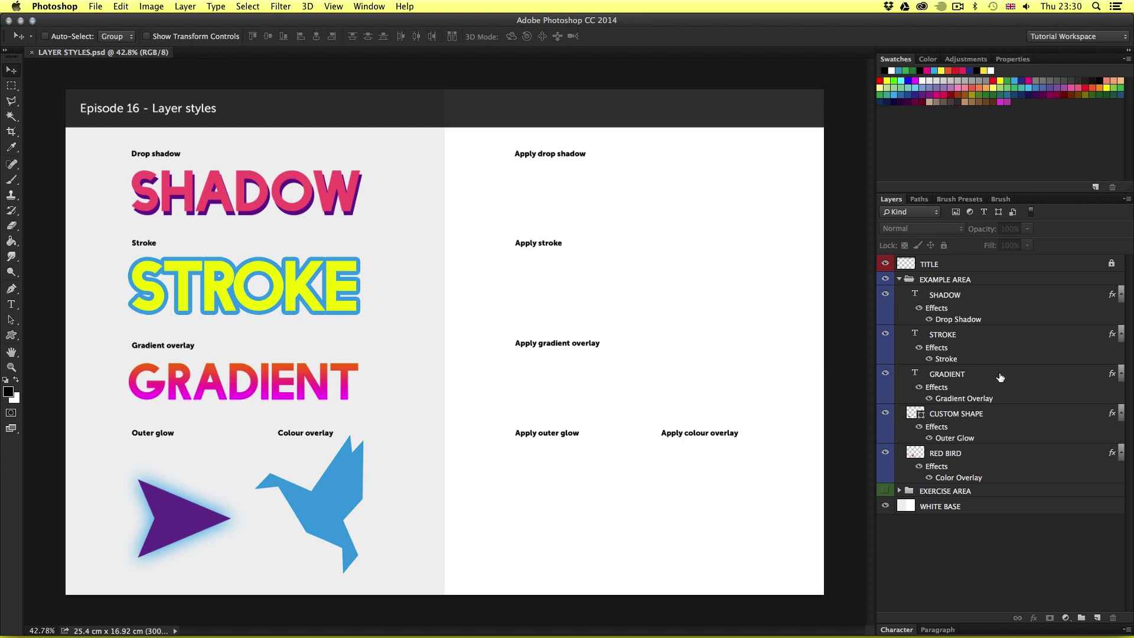
Step: Go through the EXAMPLE AREA group and its SHADOW, STROKE, GRADIENT, CUSTOM SHAPE and RED BIRD layers, ending with nothing selected
click(999, 280)
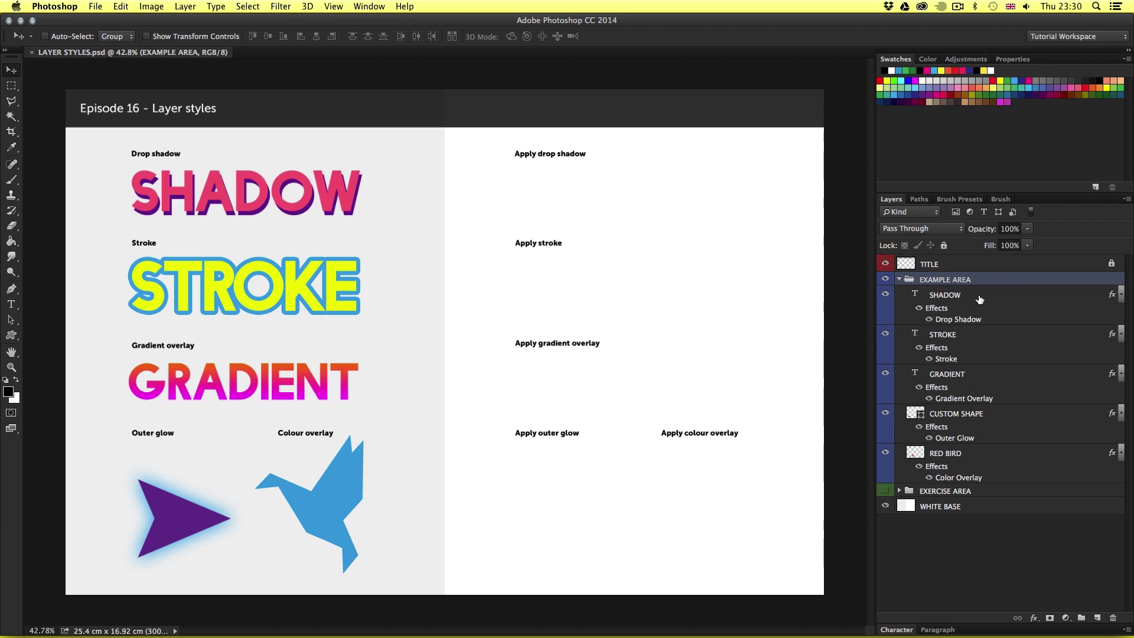
click(980, 302)
click(974, 340)
click(974, 381)
click(978, 417)
click(971, 456)
click(1014, 539)
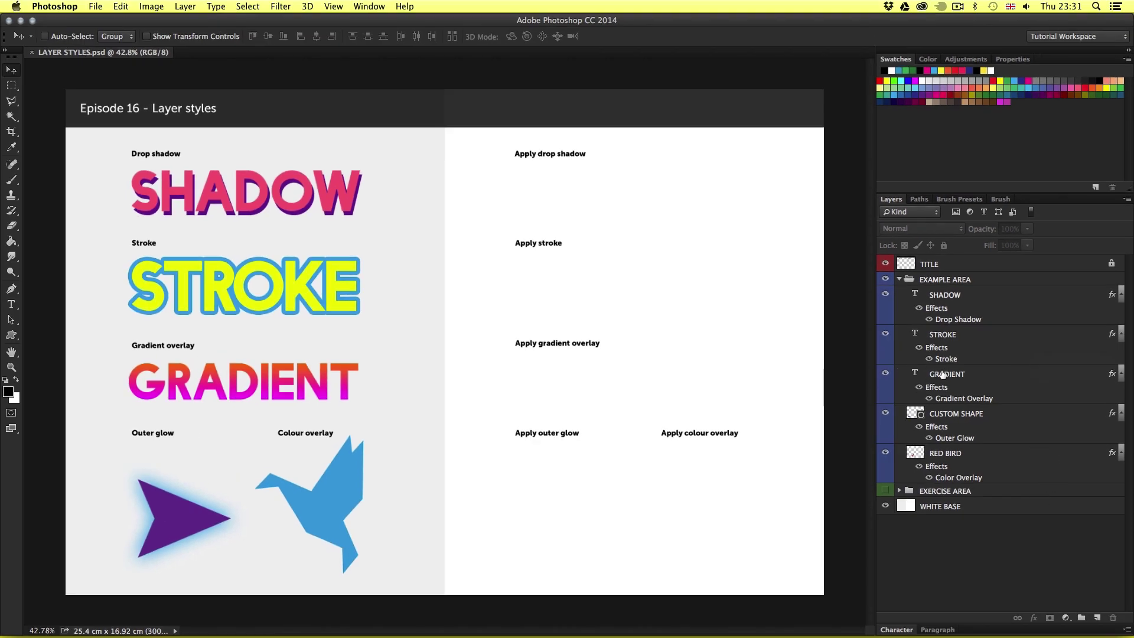
Step: Select the SHADOW layer and toggle its visibility off and on to identify its artwork on the canvas
key(z)
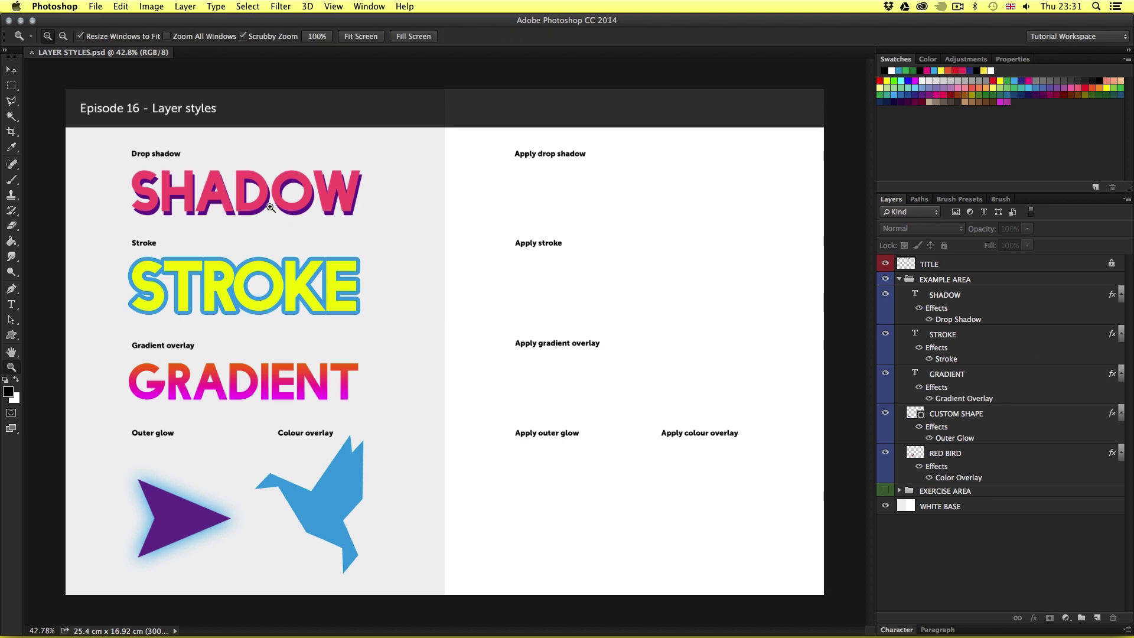
drag(238, 211, 451, 355)
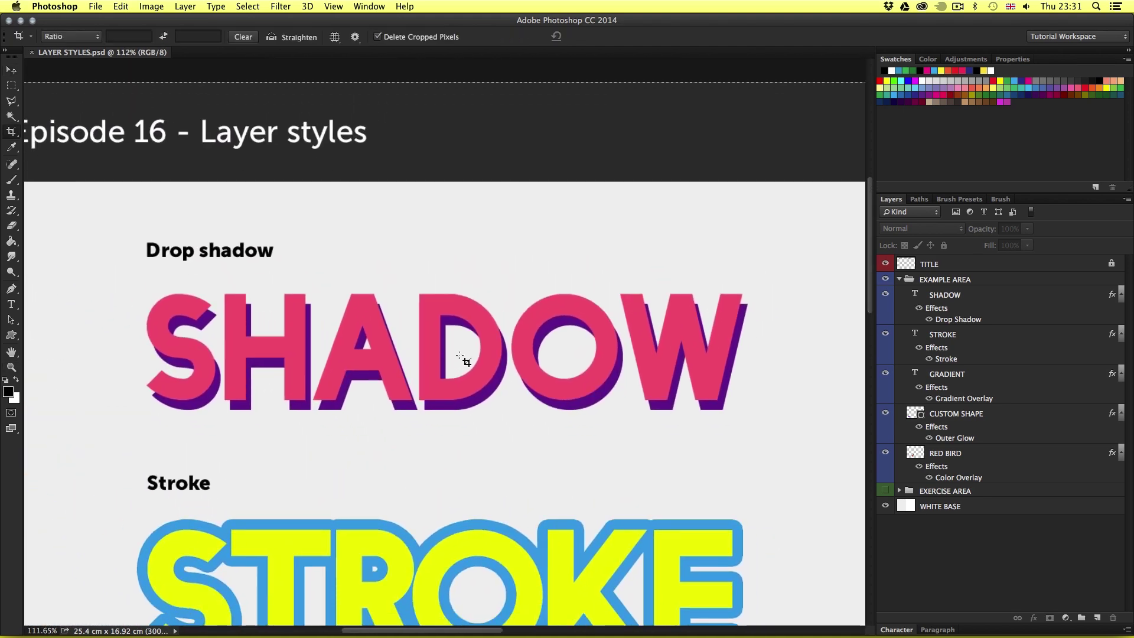
key(v)
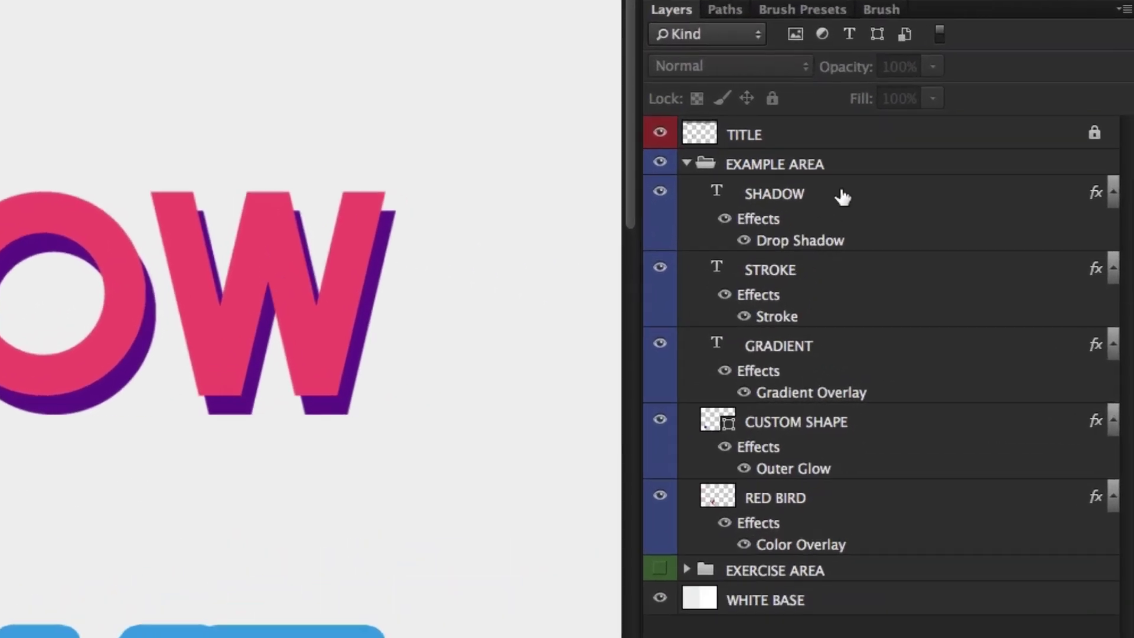
click(843, 197)
click(662, 191)
click(661, 191)
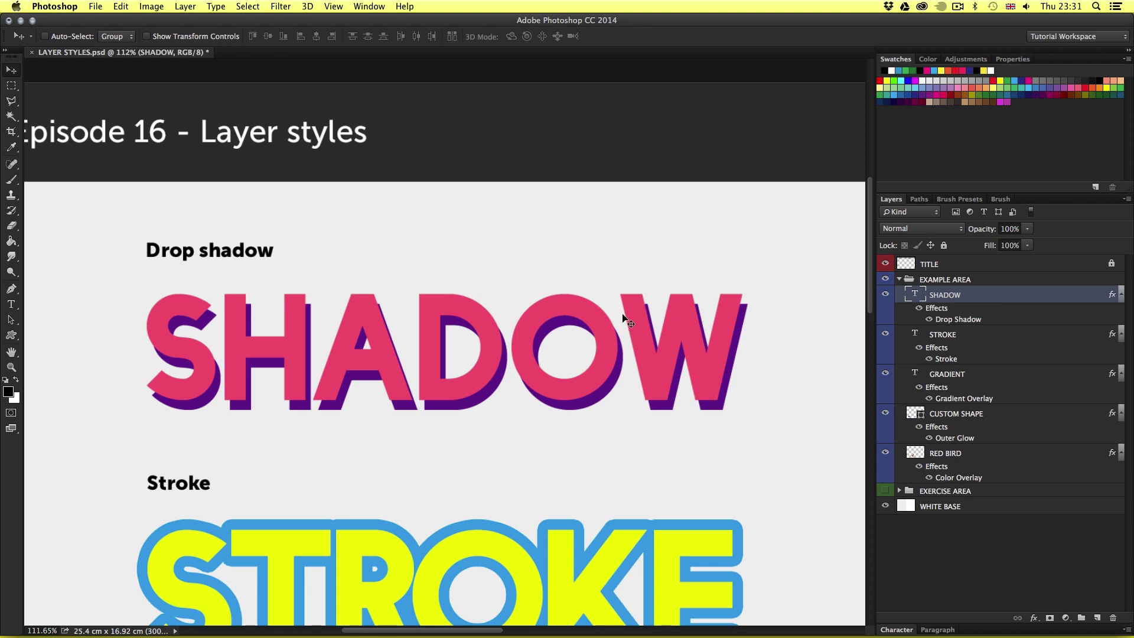
Step: Replace the text of the SHADOW type layer with "NEW TYPE"
key(t)
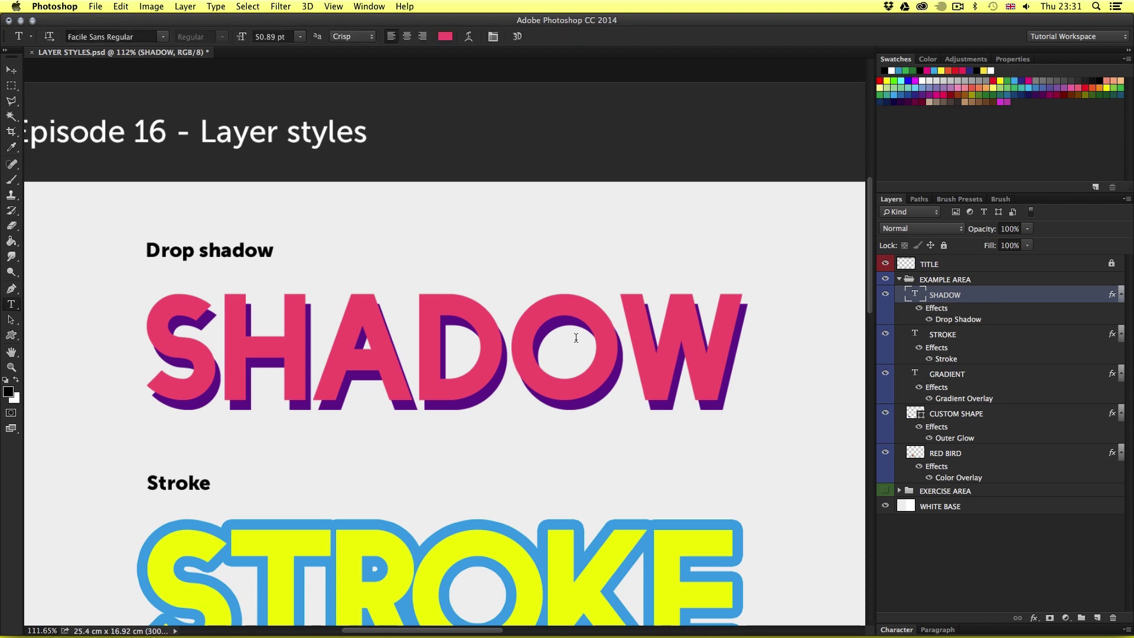
click(521, 345)
drag(742, 345, 158, 345)
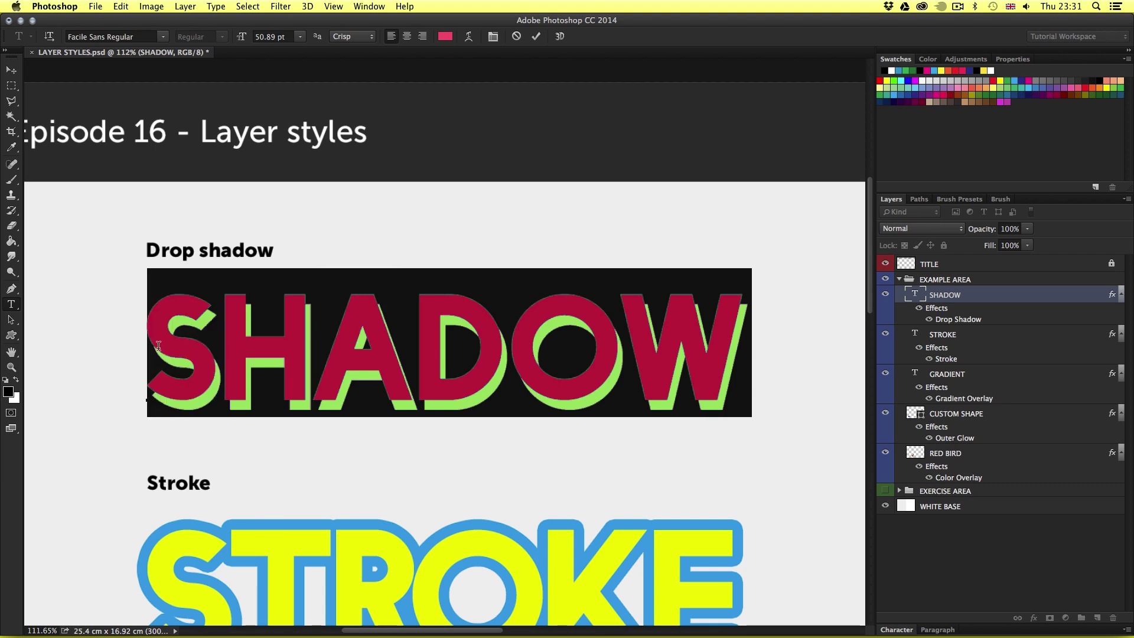
text(NEW TYPE)
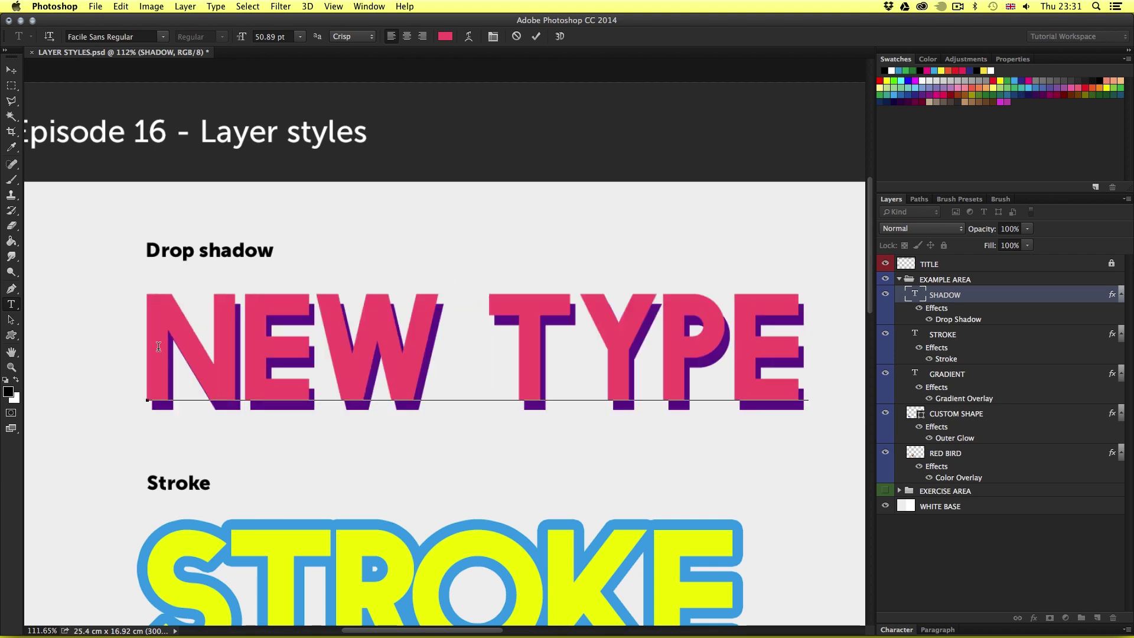
key(super+Return)
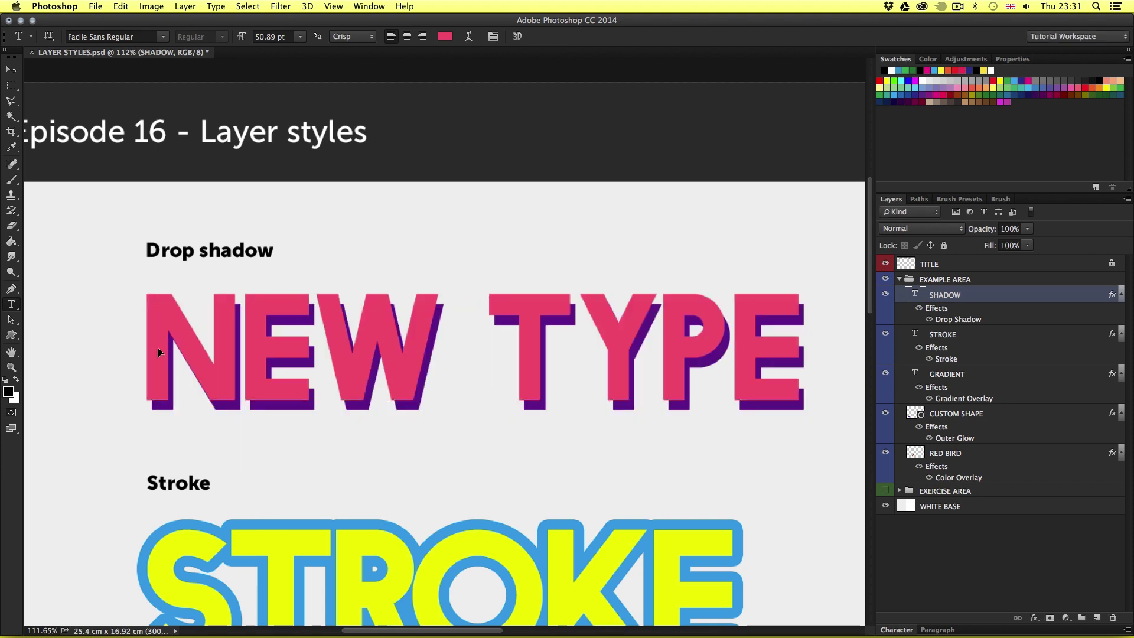
key(v)
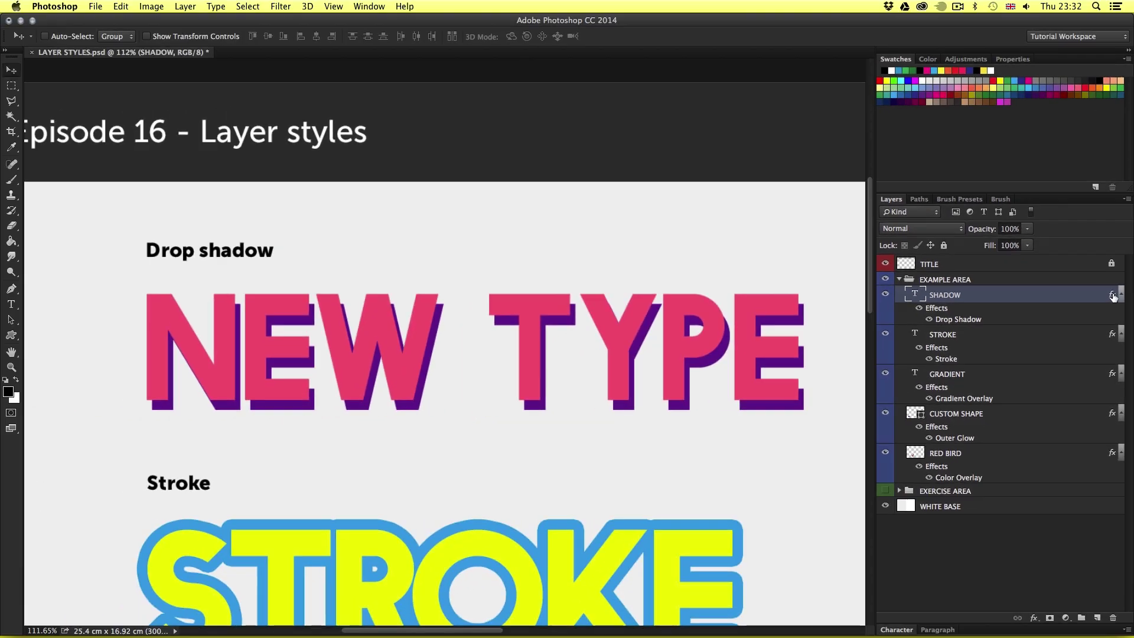
Step: Open the layer style settings of the SHADOW layer and examine its blending options and Drop Shadow settings
double_click(1114, 296)
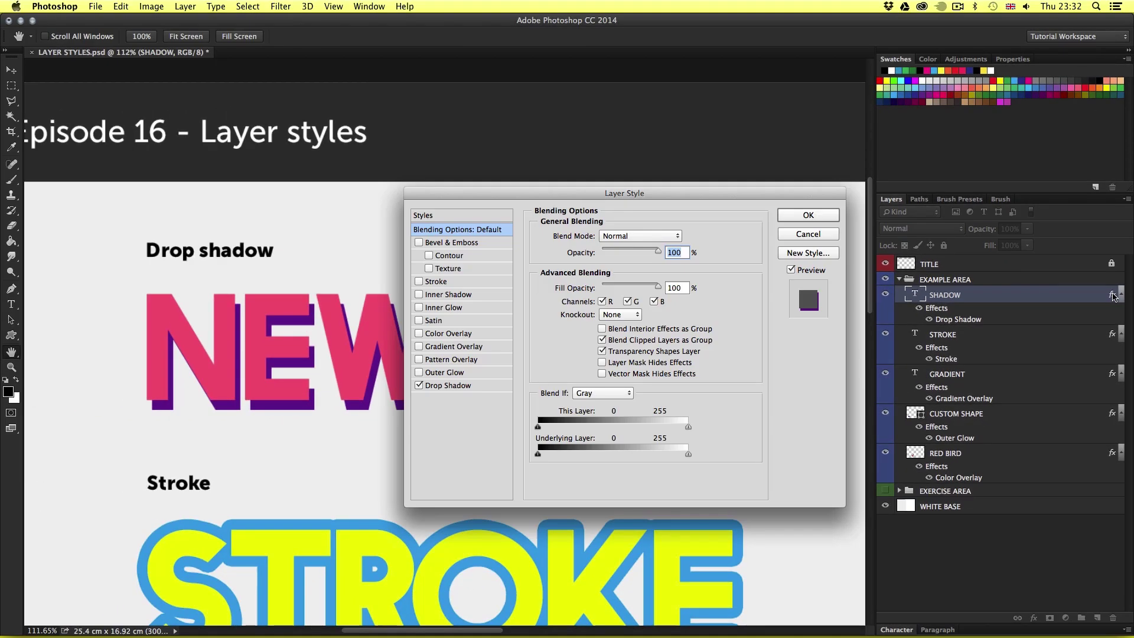
drag(599, 194, 562, 196)
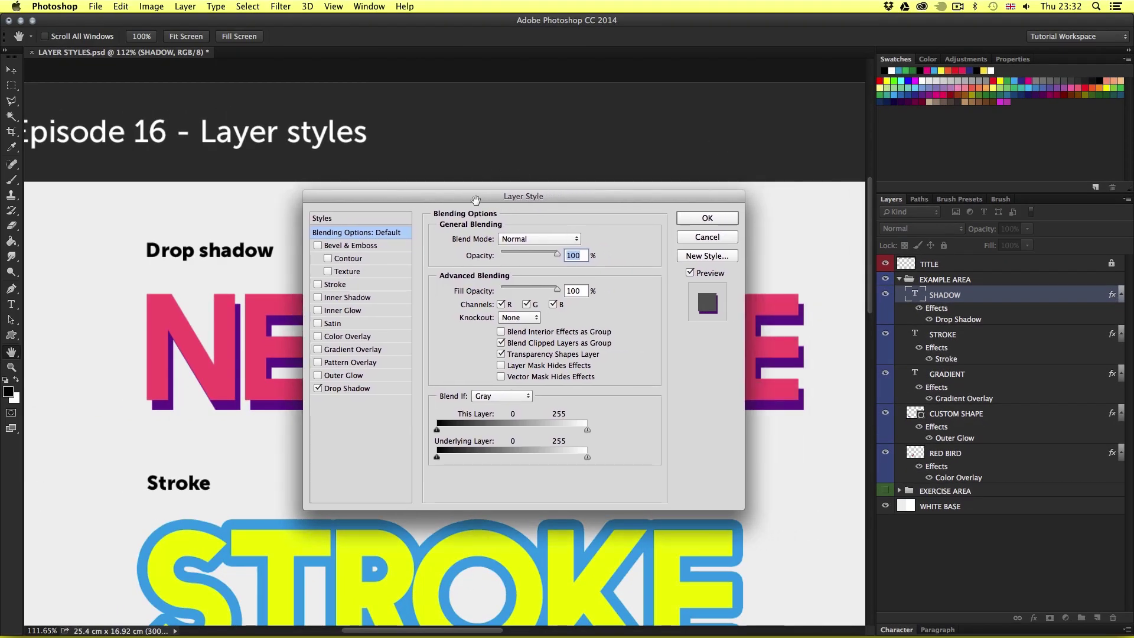
drag(474, 198, 564, 199)
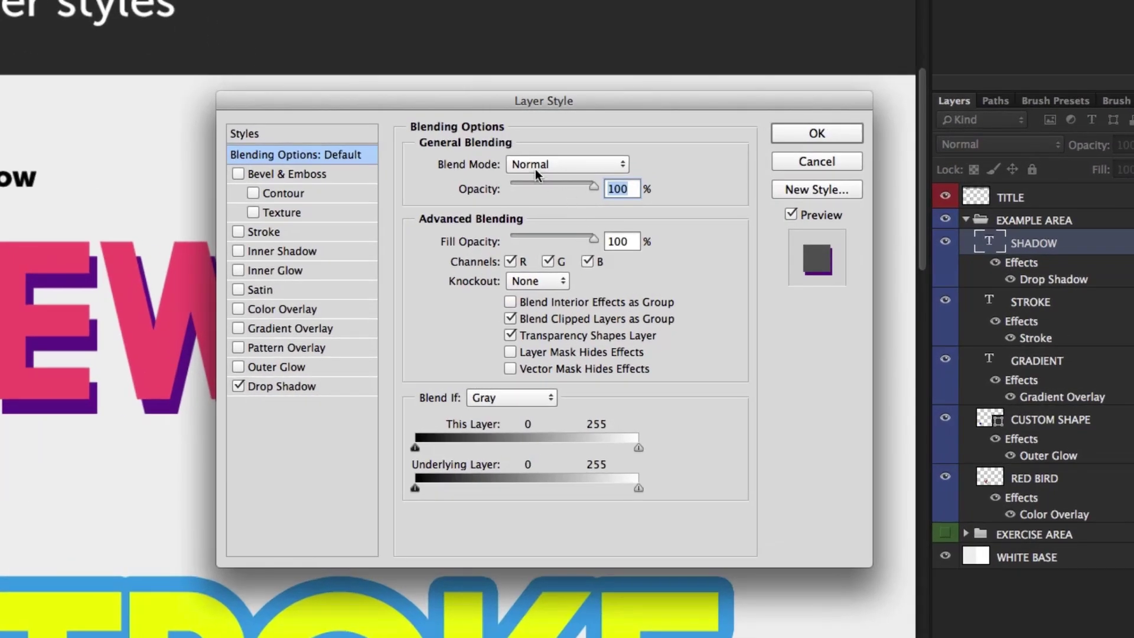
drag(434, 95, 417, 73)
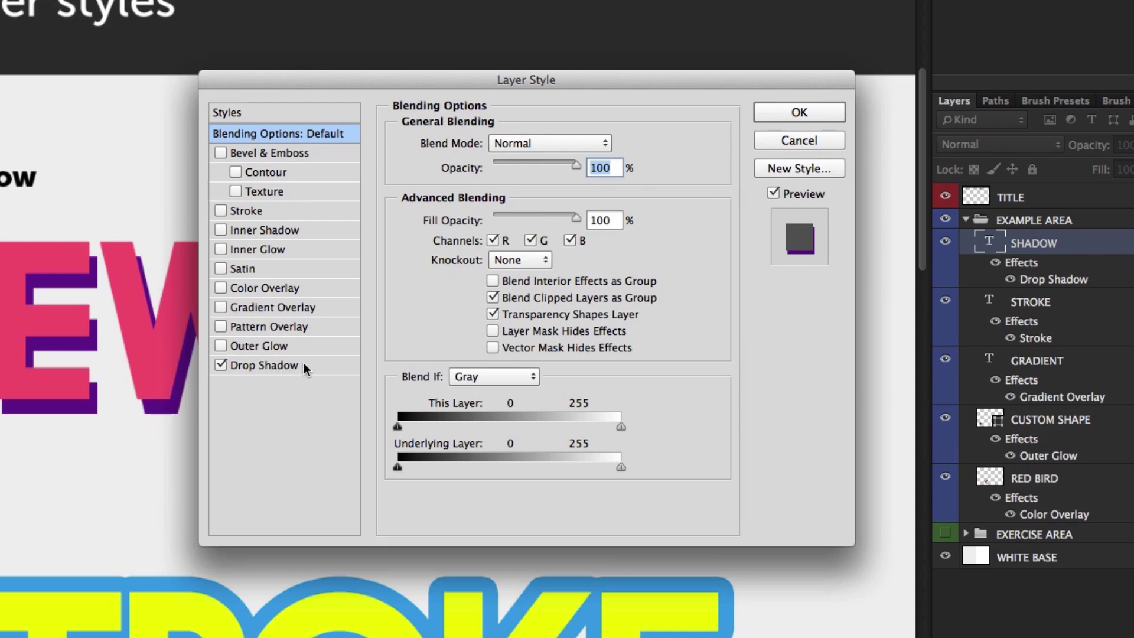
click(286, 364)
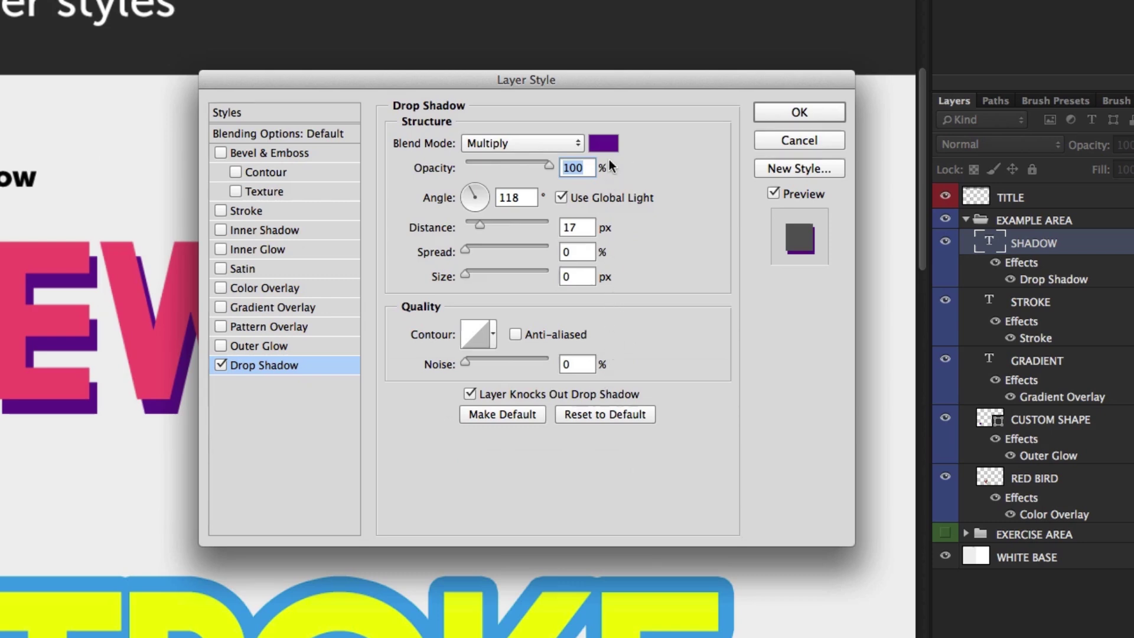
drag(566, 76, 583, 103)
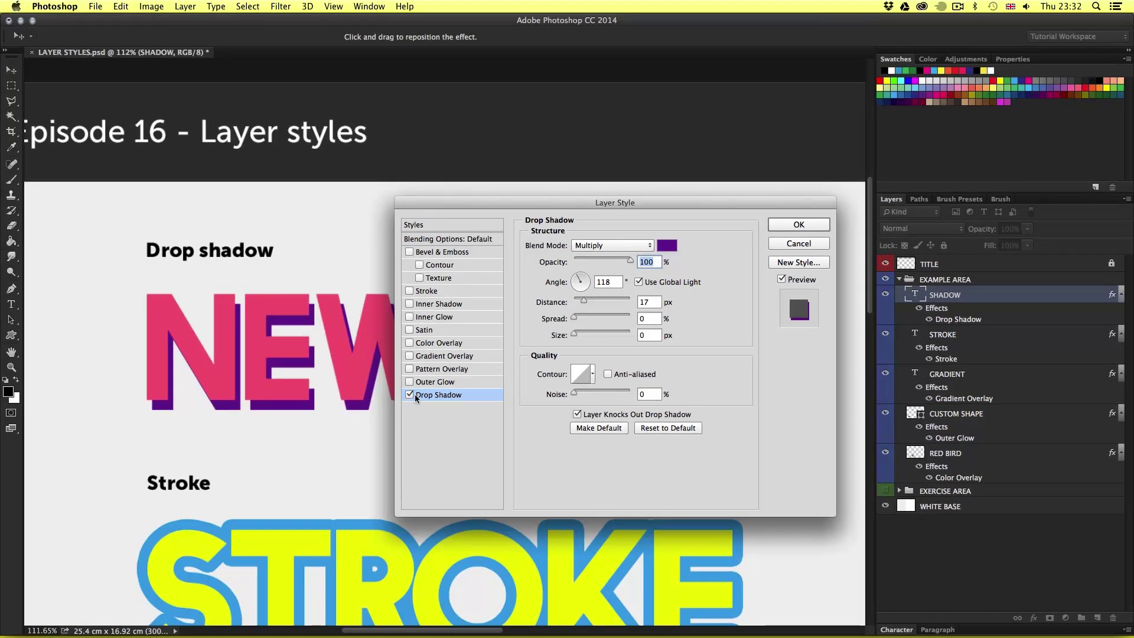
Step: Toggle the Drop Shadow effect off and on to compare the NEW TYPE text, leaving the effect enabled and closing the layer style settings
click(238, 391)
click(410, 396)
drag(465, 208, 631, 208)
click(576, 396)
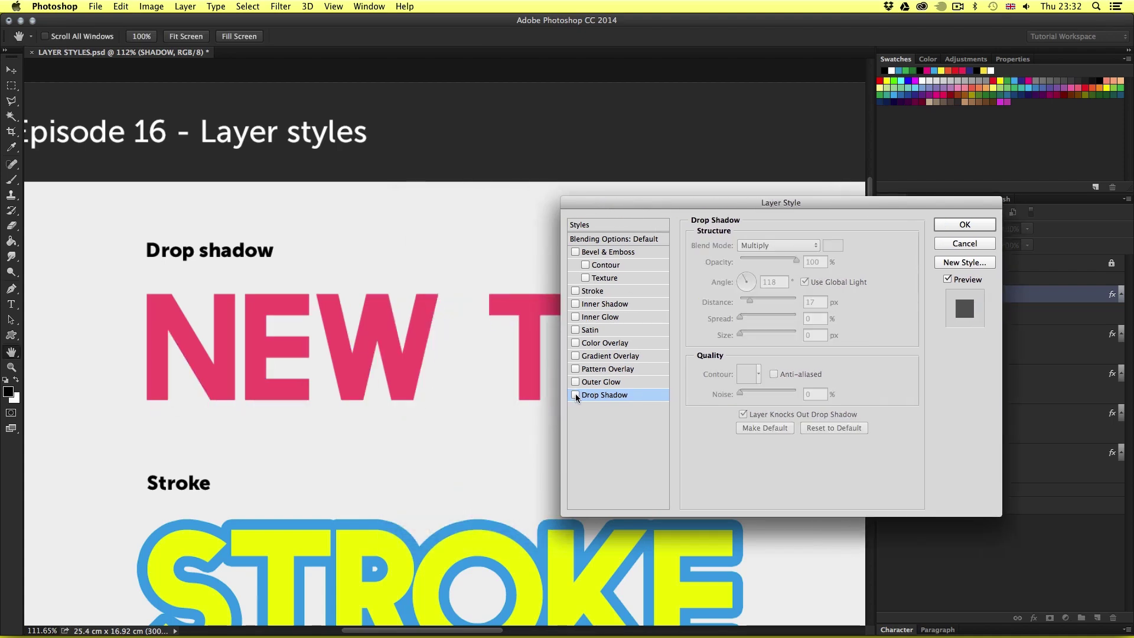
click(576, 395)
click(576, 396)
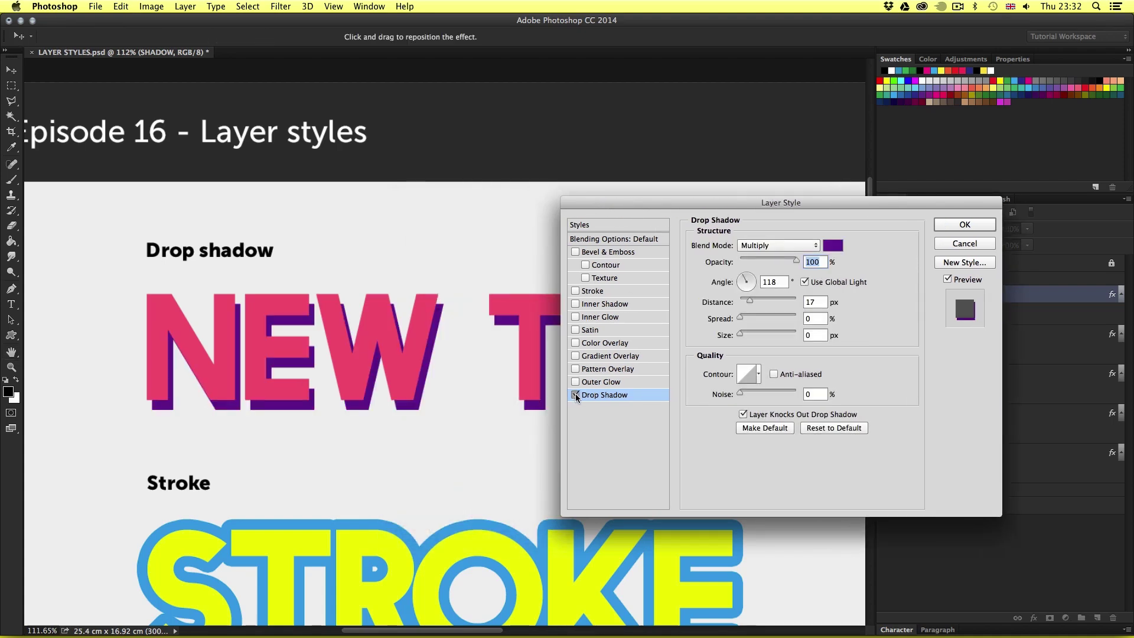
click(576, 395)
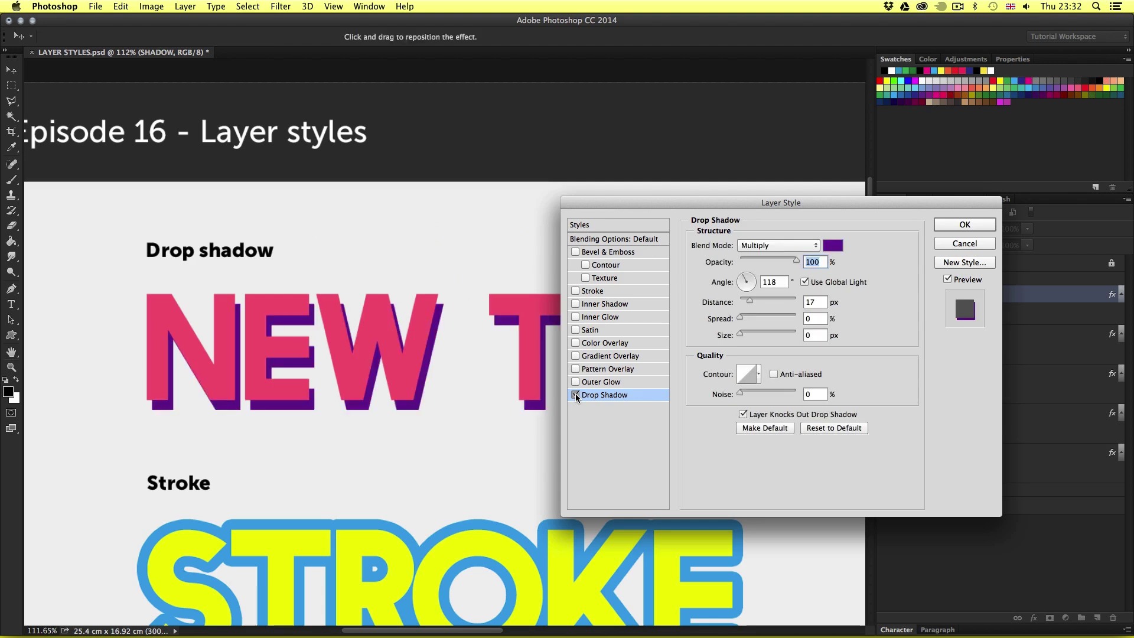
click(576, 395)
click(576, 395)
click(947, 225)
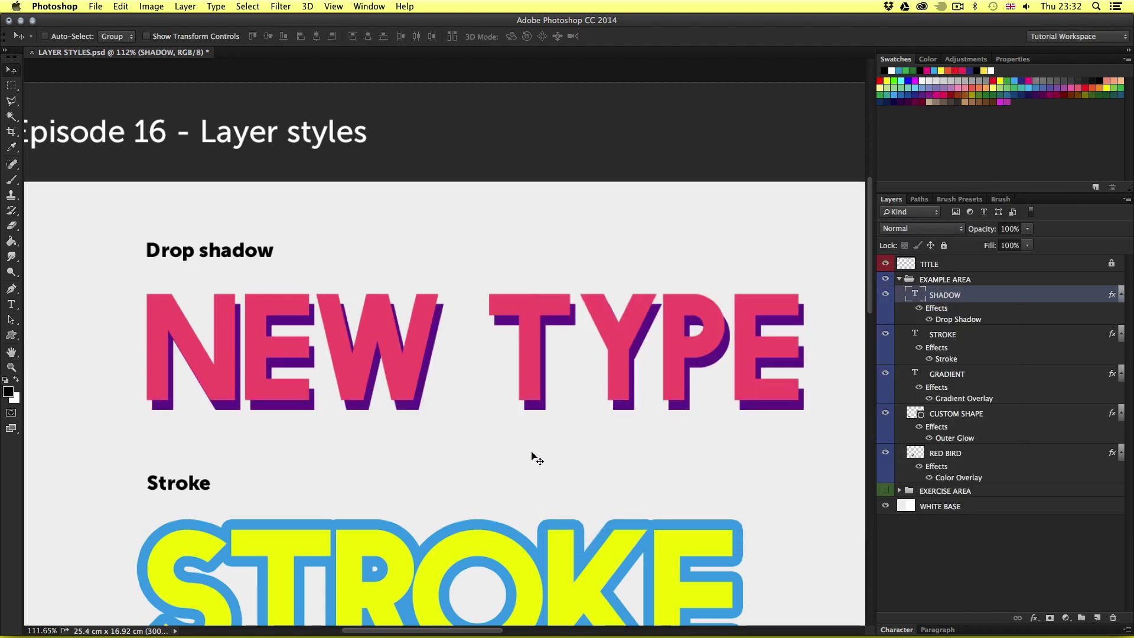
Step: Examine the Stroke effect settings of the STROKE layer and close the layer style settings
drag(513, 503, 516, 225)
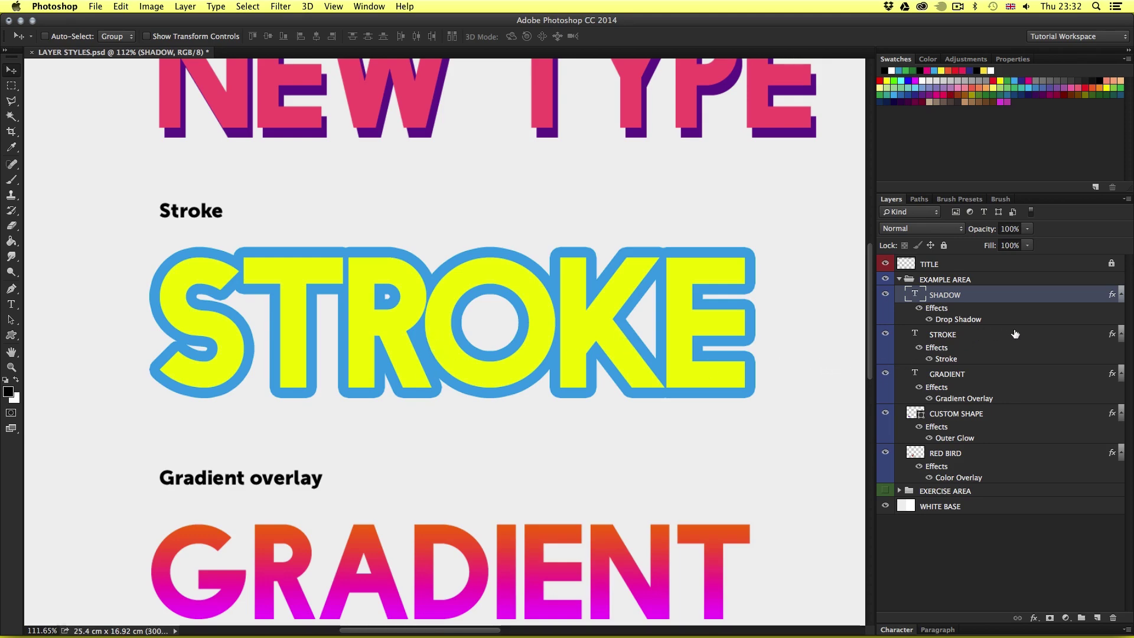
double_click(1113, 335)
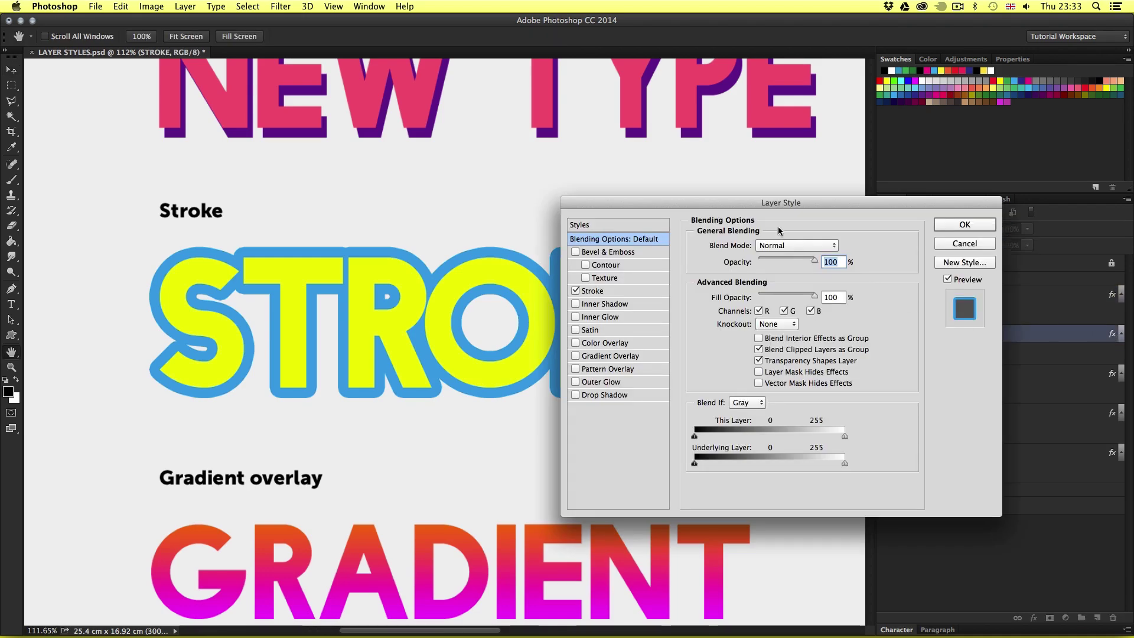
drag(746, 205, 728, 180)
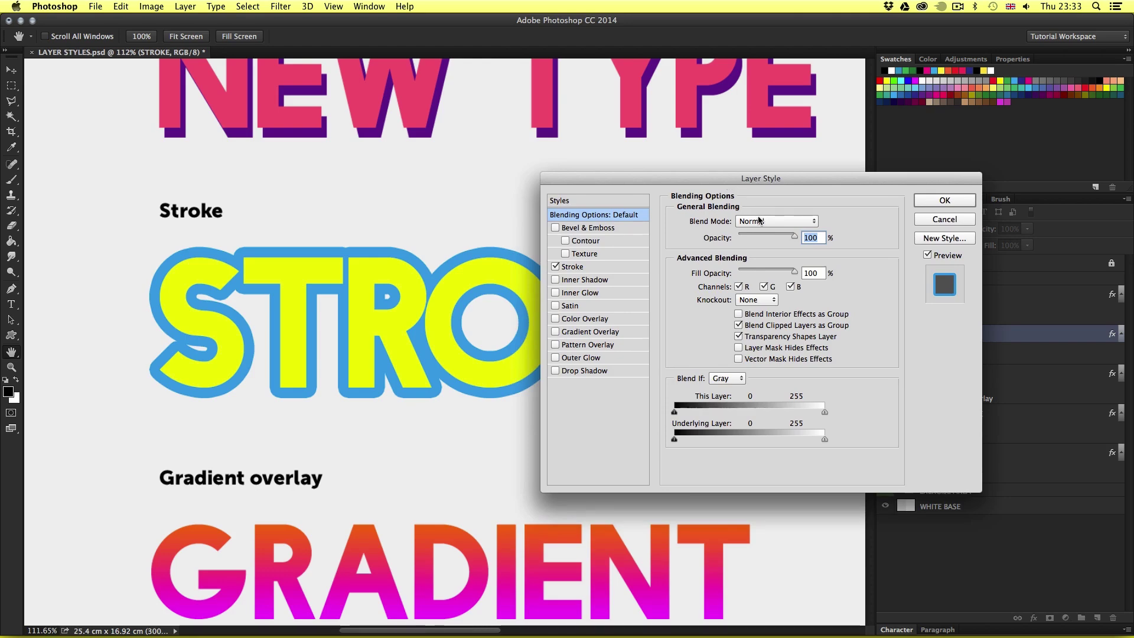
click(625, 269)
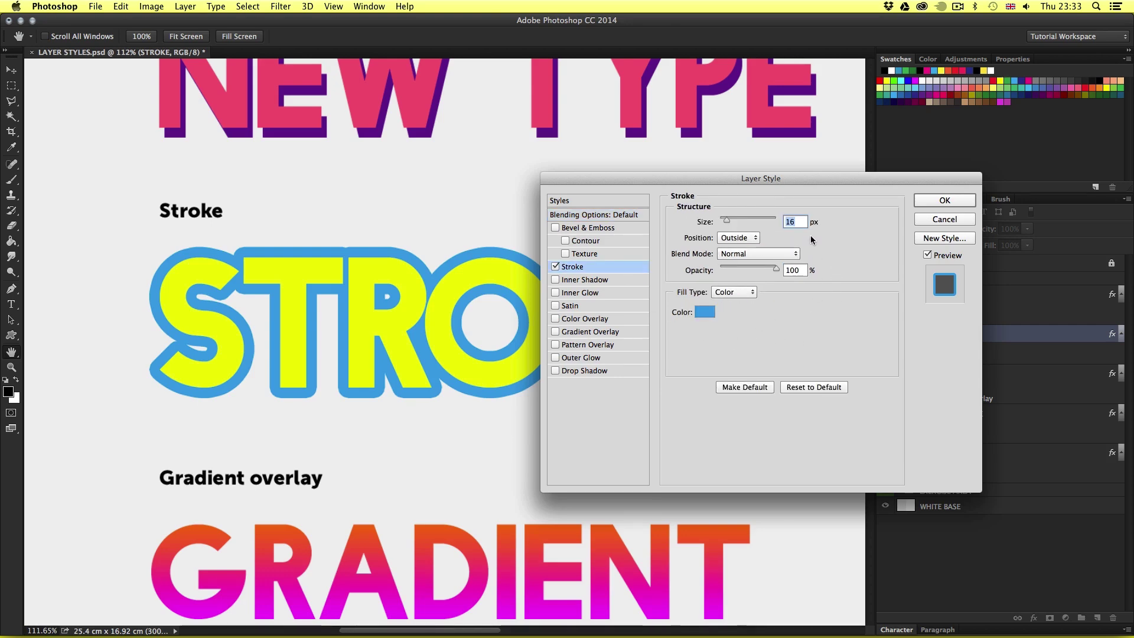
click(938, 202)
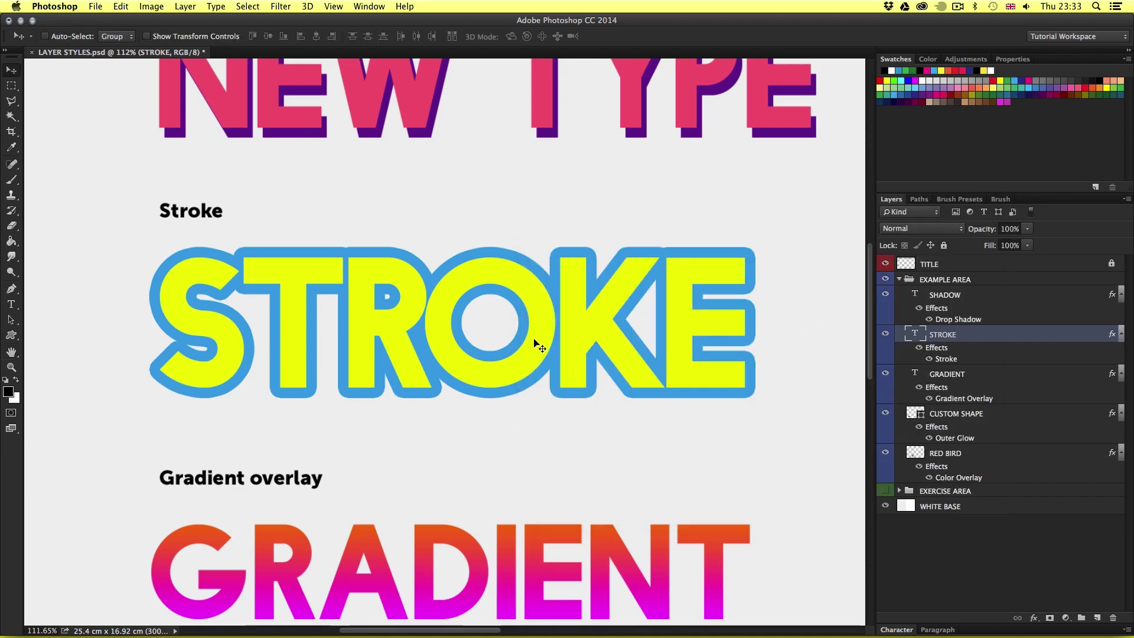
Step: Toggle the example GRADIENT layer's Gradient Overlay effect off and on to compare the text, leaving the effect visible
scroll(531, 338, down, 1)
scroll(532, 338, down, 3)
scroll(532, 332, down, 5)
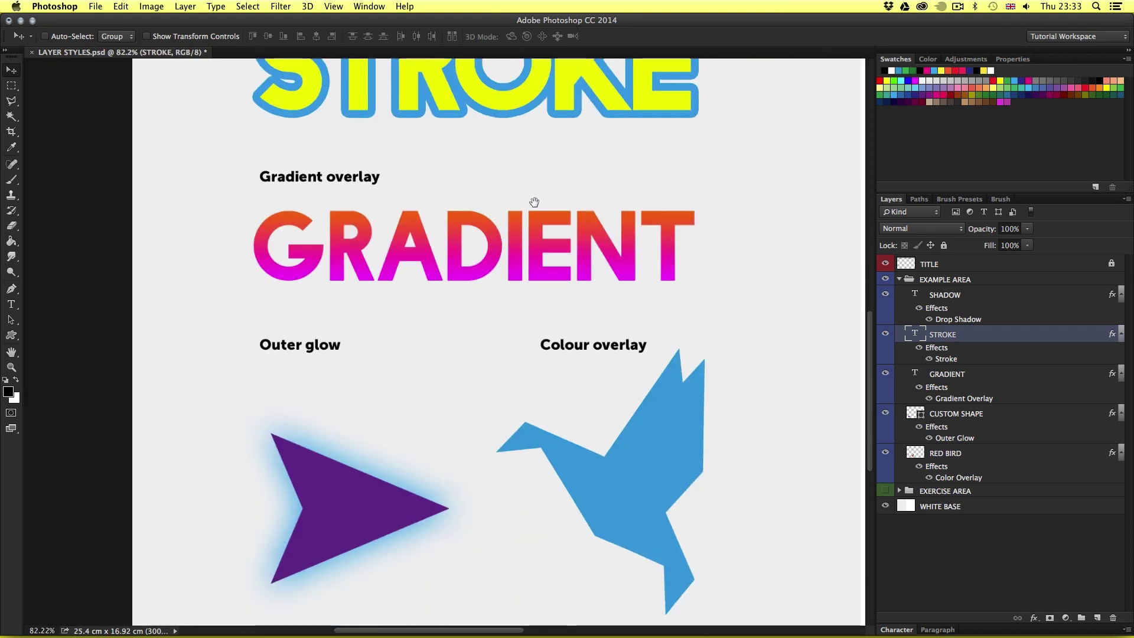
scroll(689, 412, down, 3)
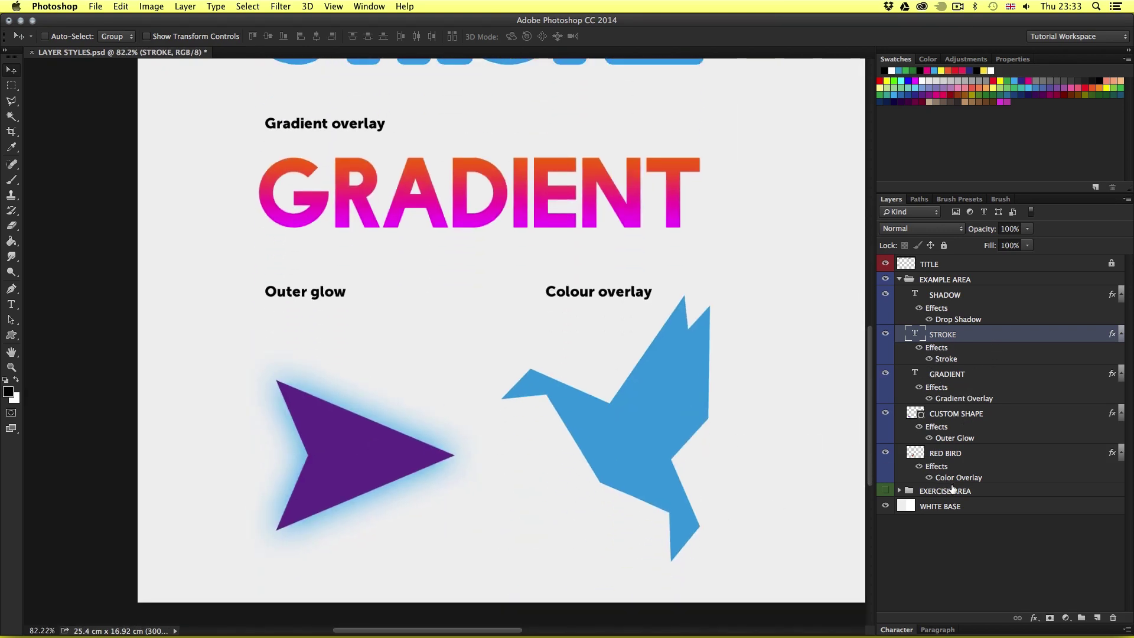
scroll(600, 218, up, 10)
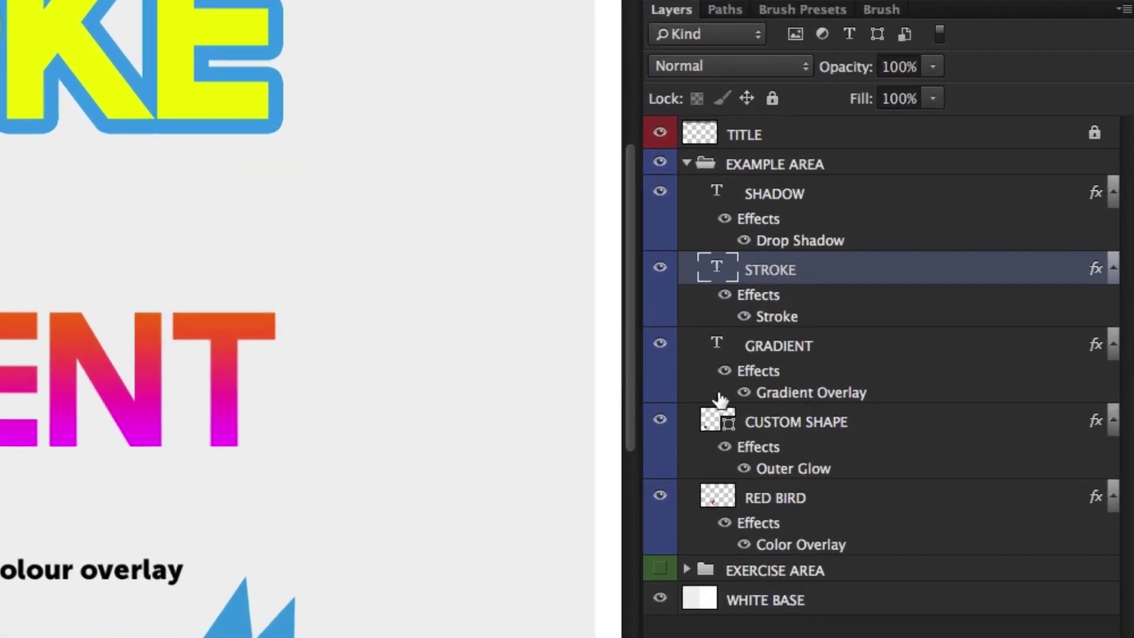
click(885, 355)
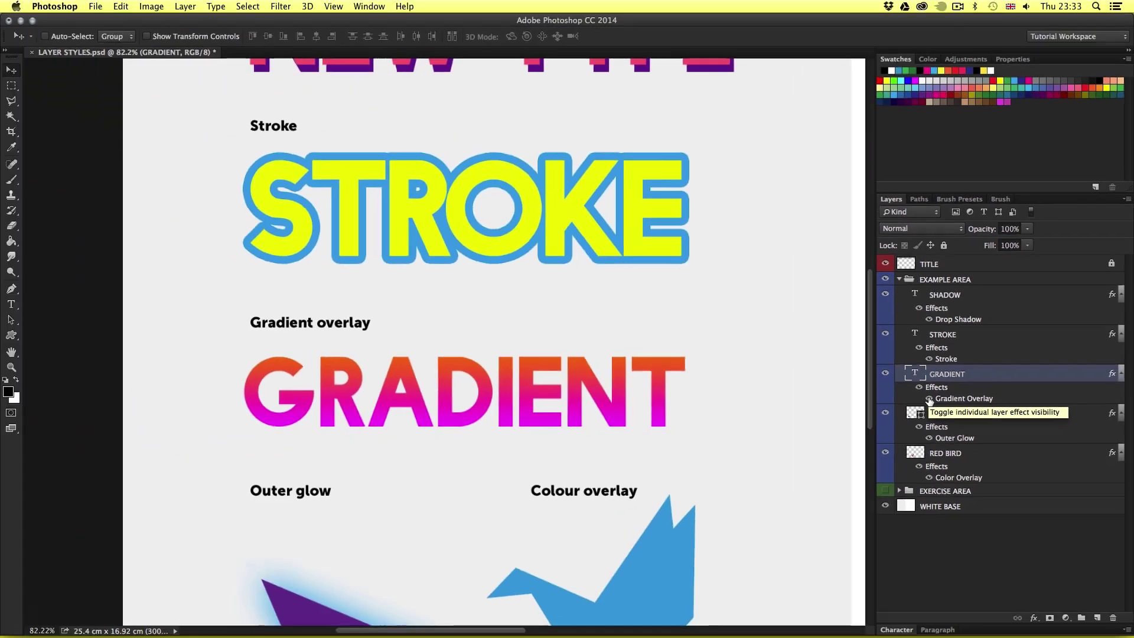
click(929, 399)
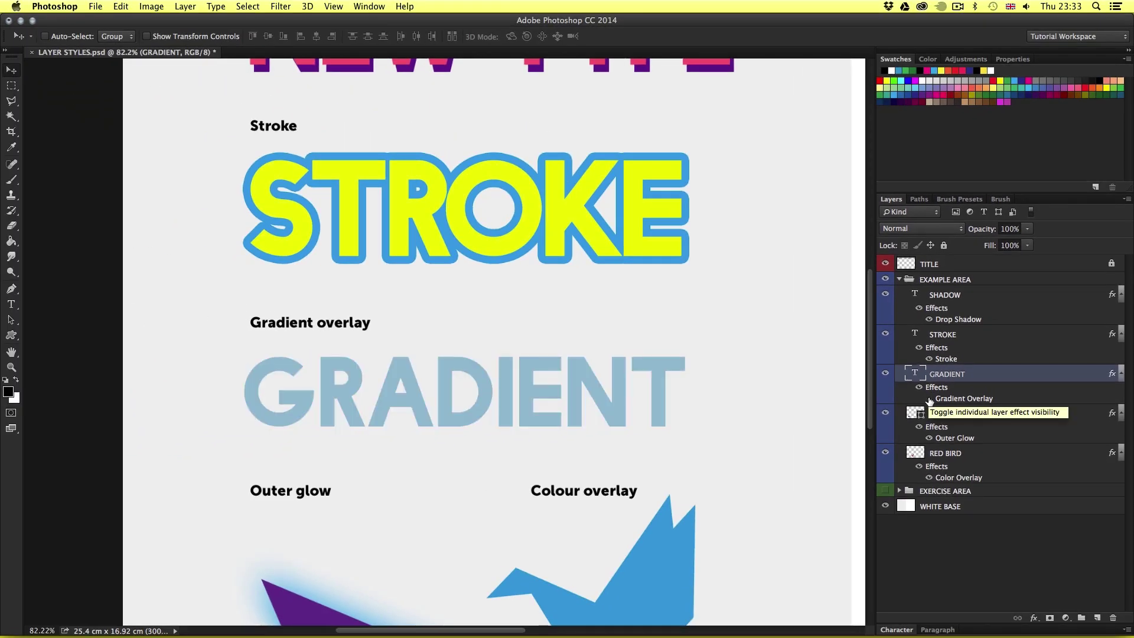
click(929, 399)
click(929, 399)
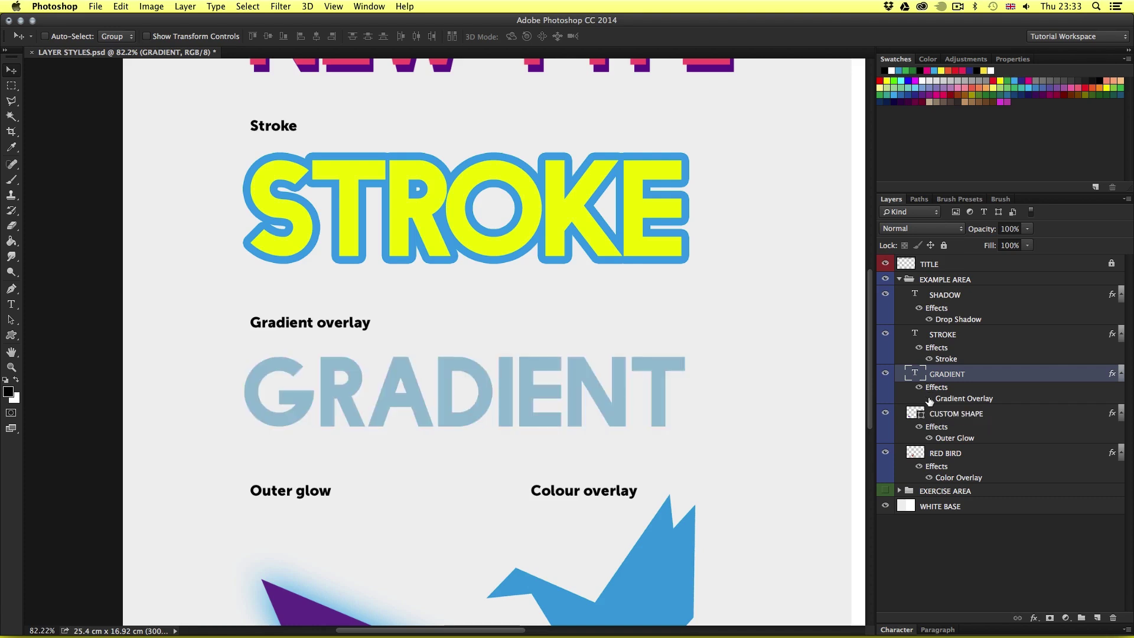
click(929, 399)
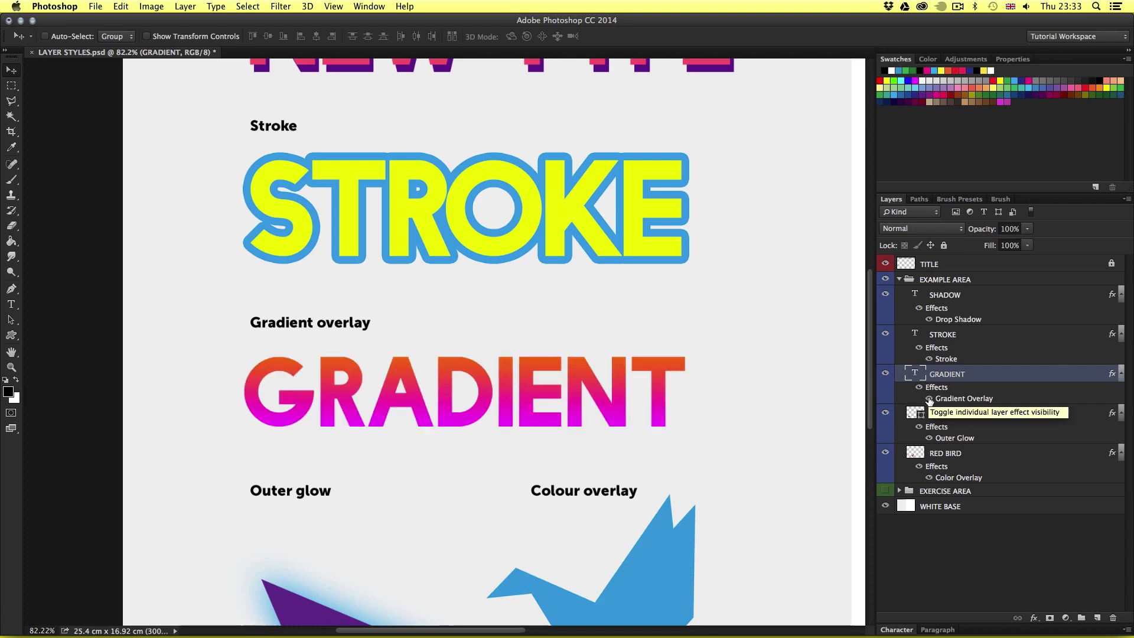
click(929, 399)
click(929, 400)
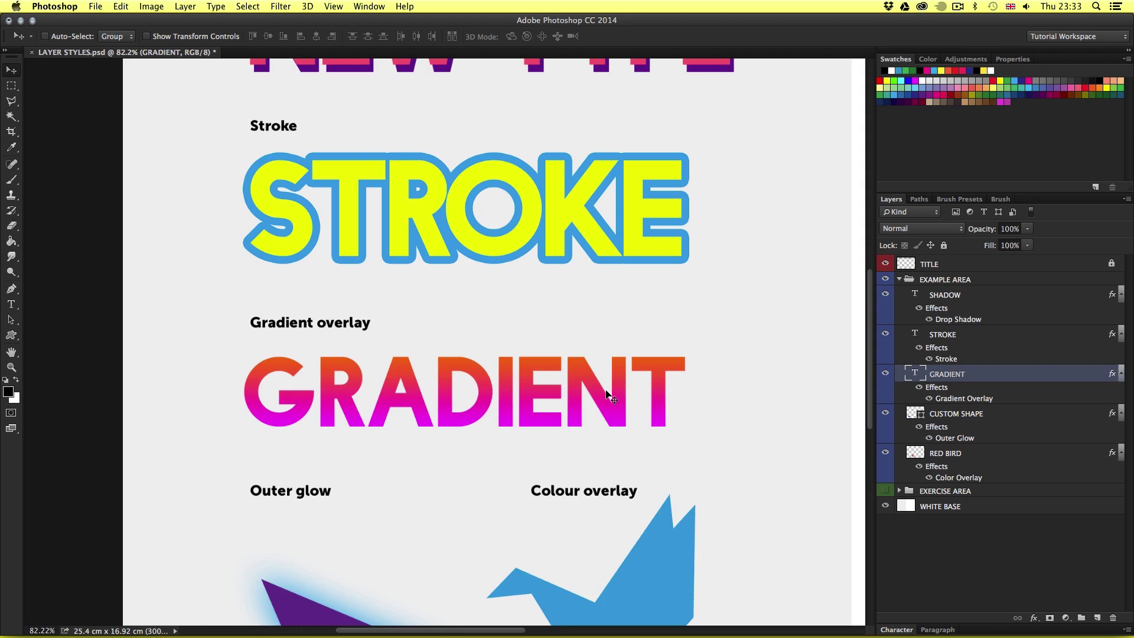
Step: Collapse the EXAMPLE AREA group, then expand the EXERCISE AREA group and make it visible
key(z)
drag(593, 336, 563, 366)
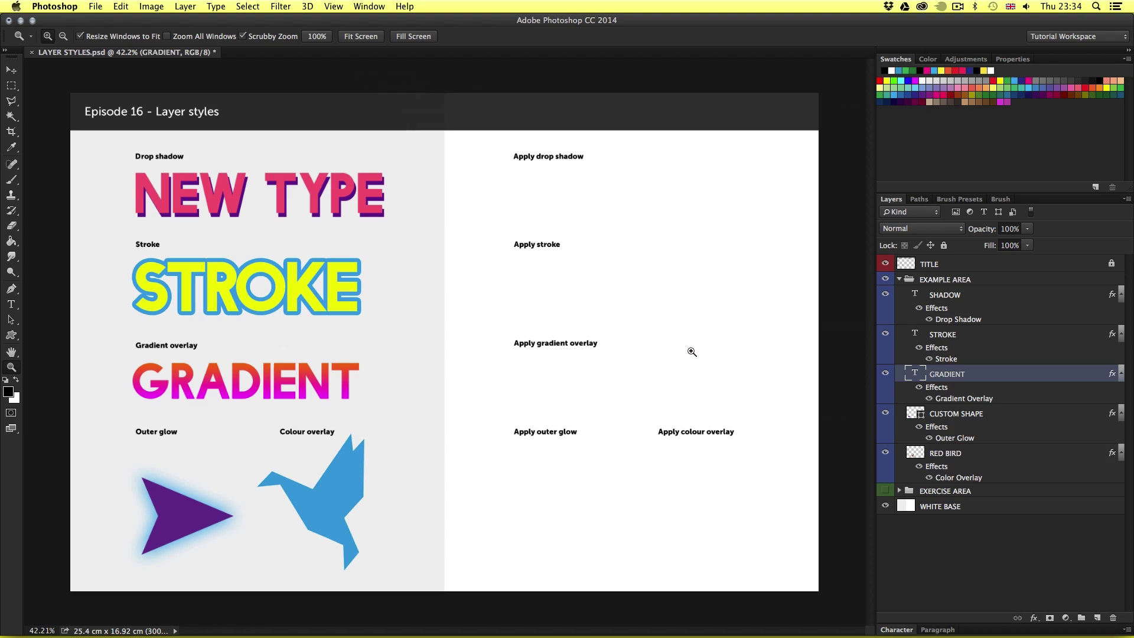
click(899, 280)
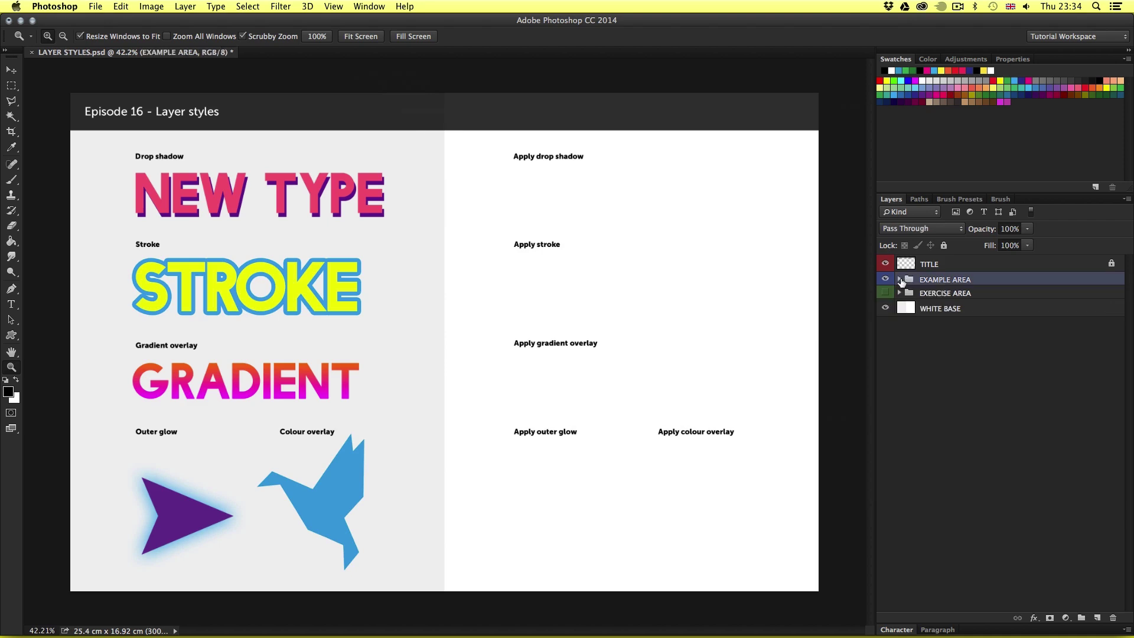
click(899, 294)
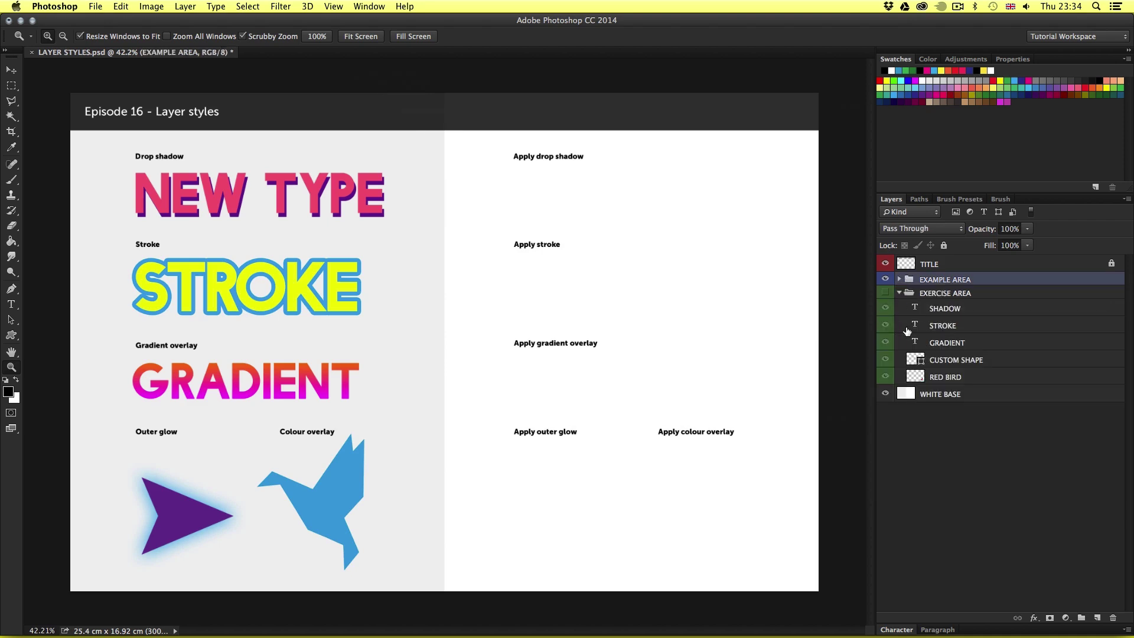
click(885, 293)
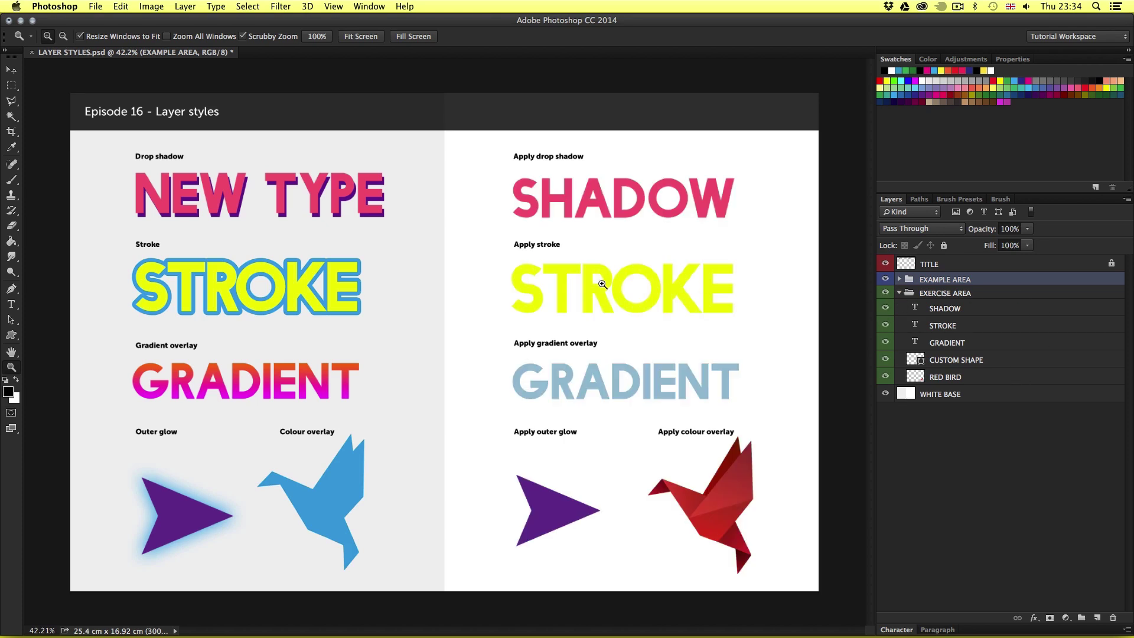
Step: Go through the SHADOW, STROKE, GRADIENT, RED BIRD and CUSTOM SHAPE layers of the EXERCISE AREA group alongside their unstyled artwork
drag(603, 286, 623, 272)
drag(729, 260, 619, 269)
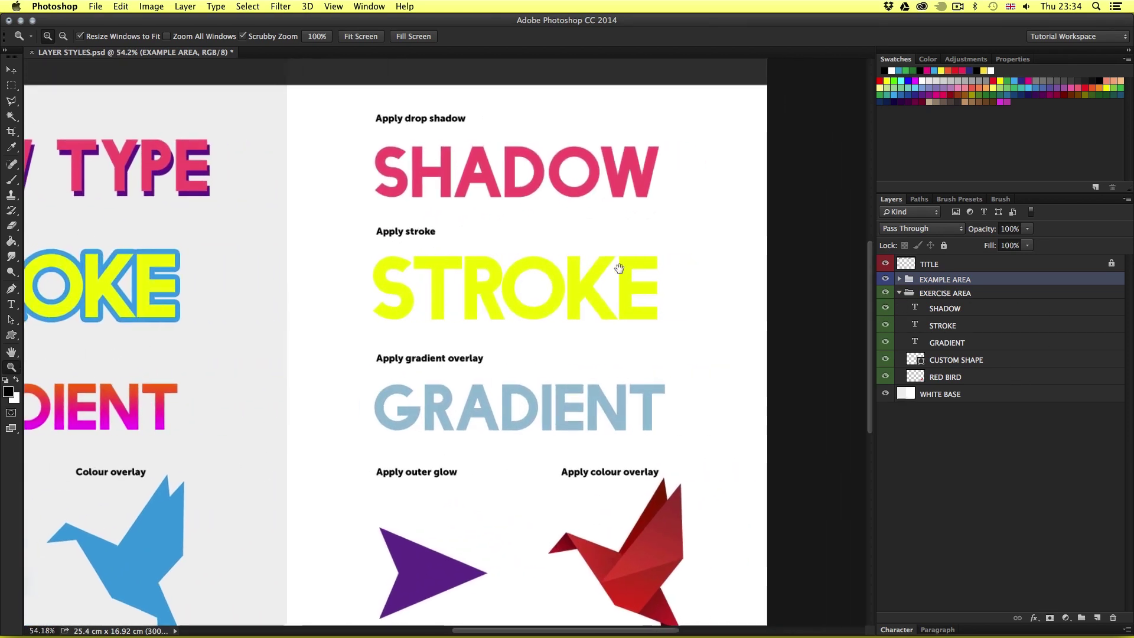
click(944, 308)
click(950, 329)
click(951, 344)
click(951, 373)
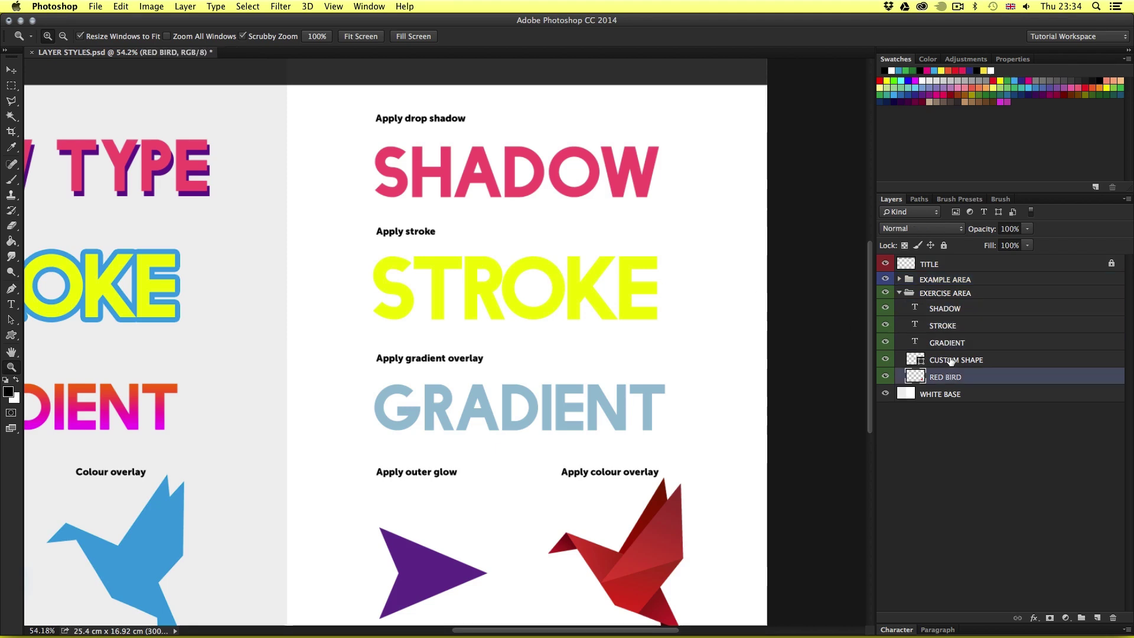
click(951, 361)
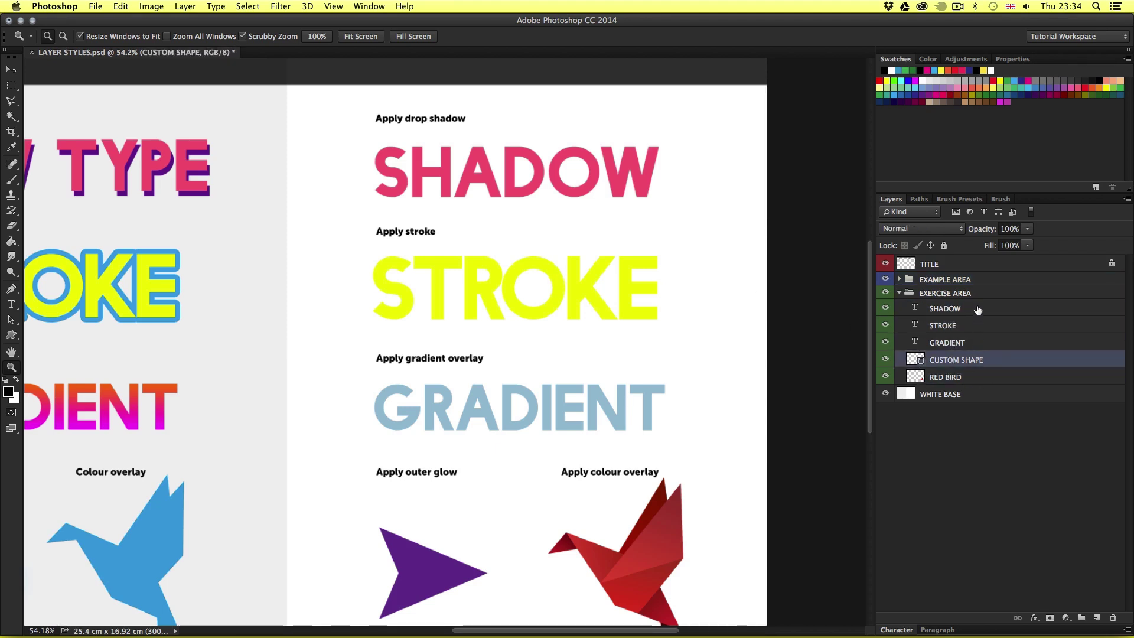
Step: Enable a Drop Shadow effect on the SHADOW layer in the EXERCISE AREA group and open the effect's settings
click(561, 170)
click(548, 185)
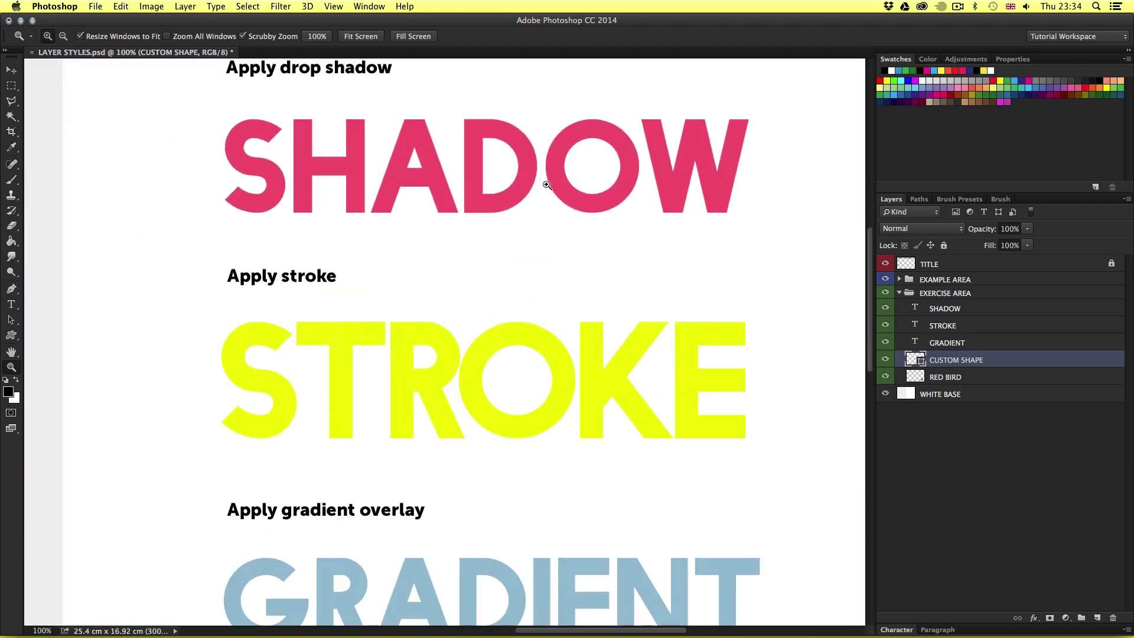
click(519, 307)
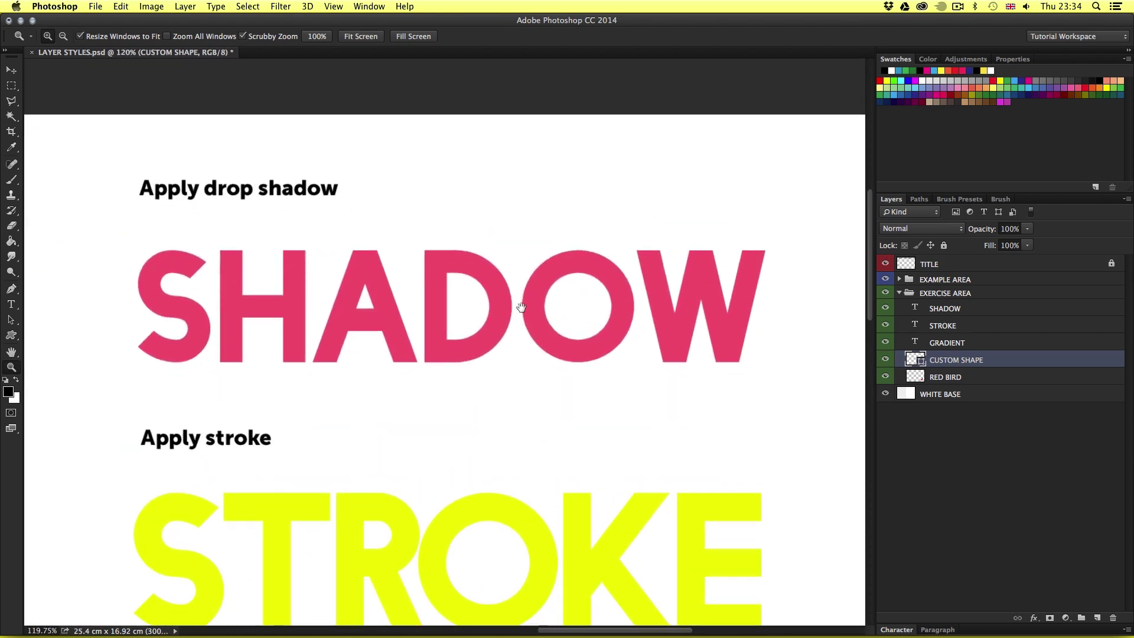
key(v)
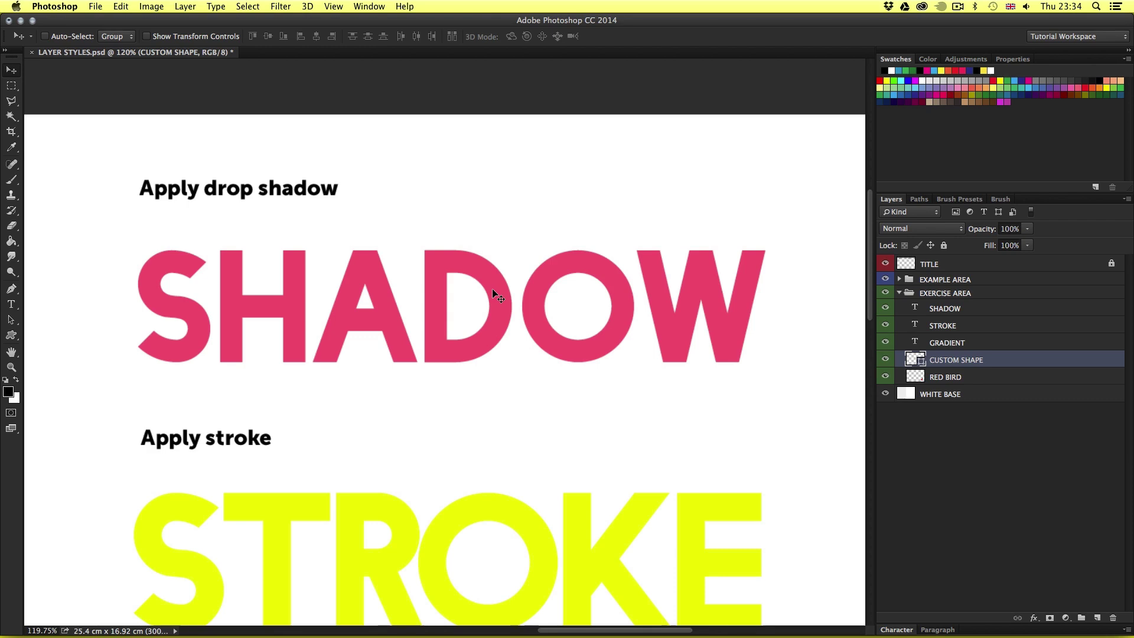
click(978, 310)
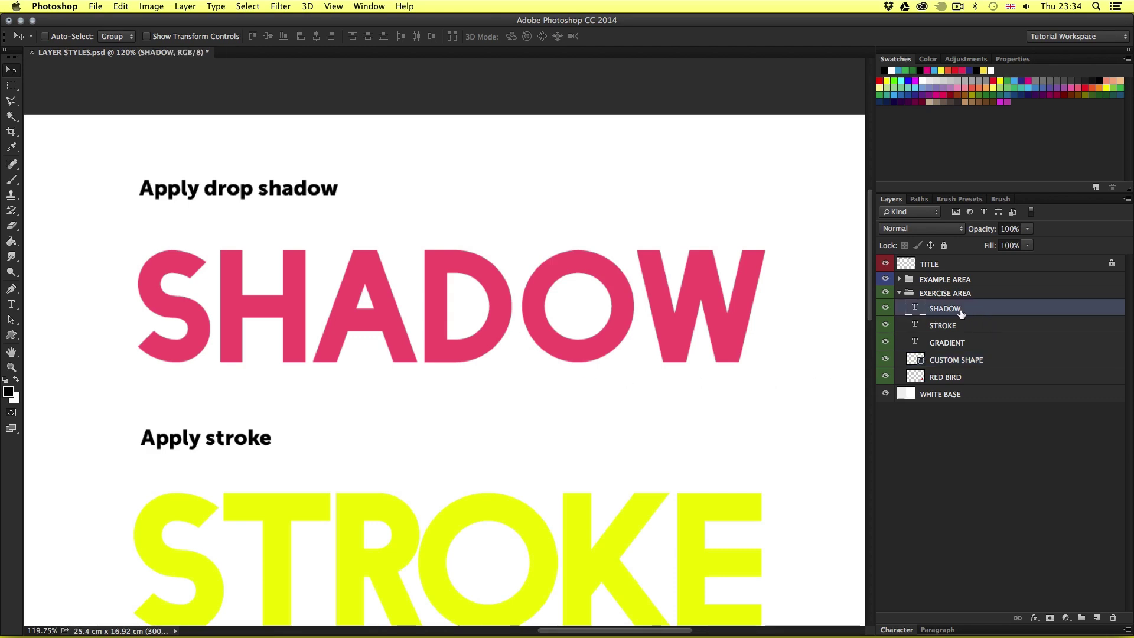
double_click(1040, 308)
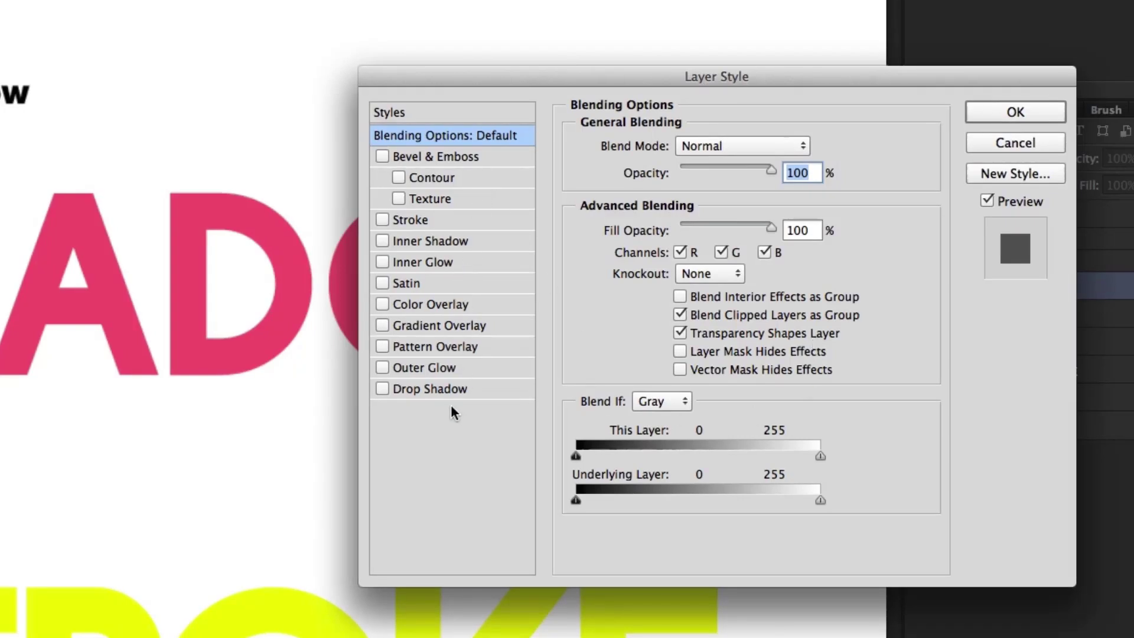
drag(478, 76, 520, 56)
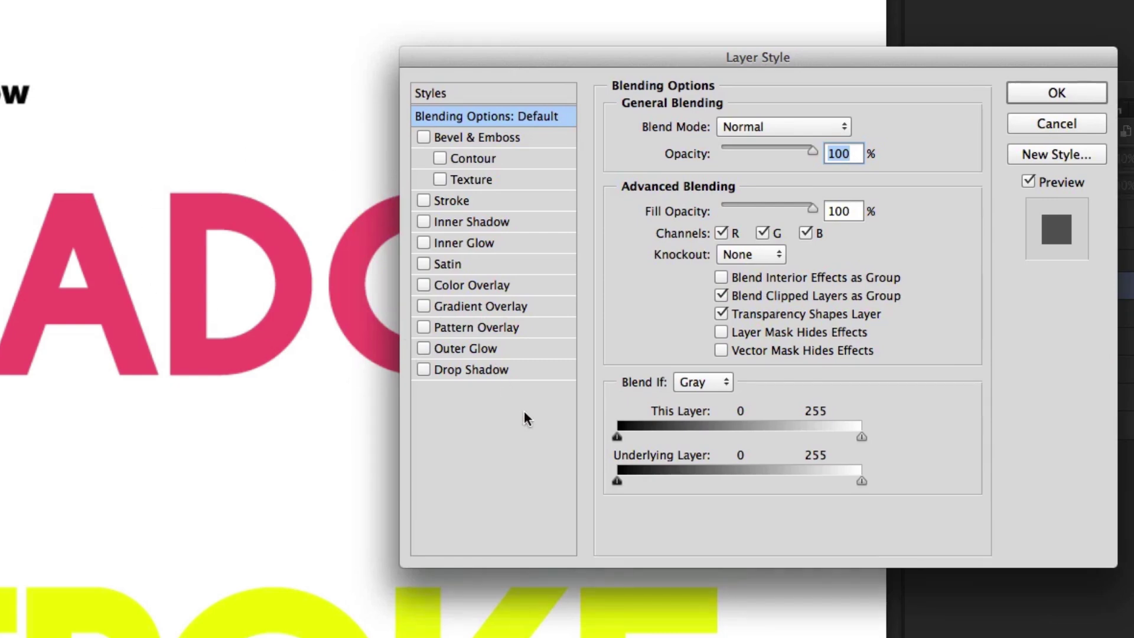
click(423, 369)
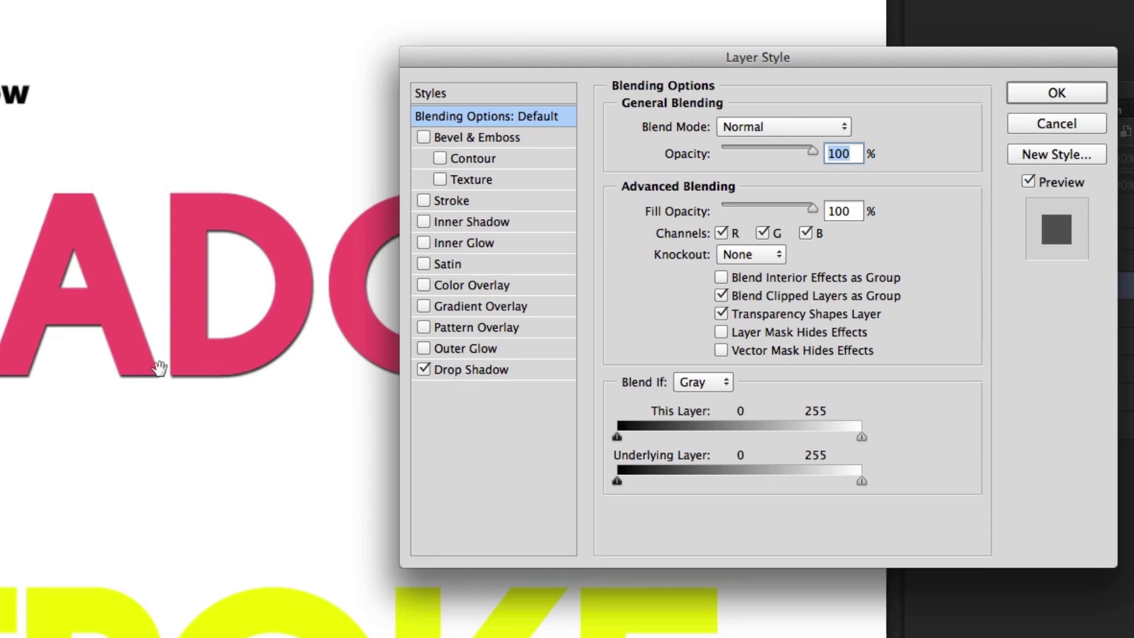
click(498, 368)
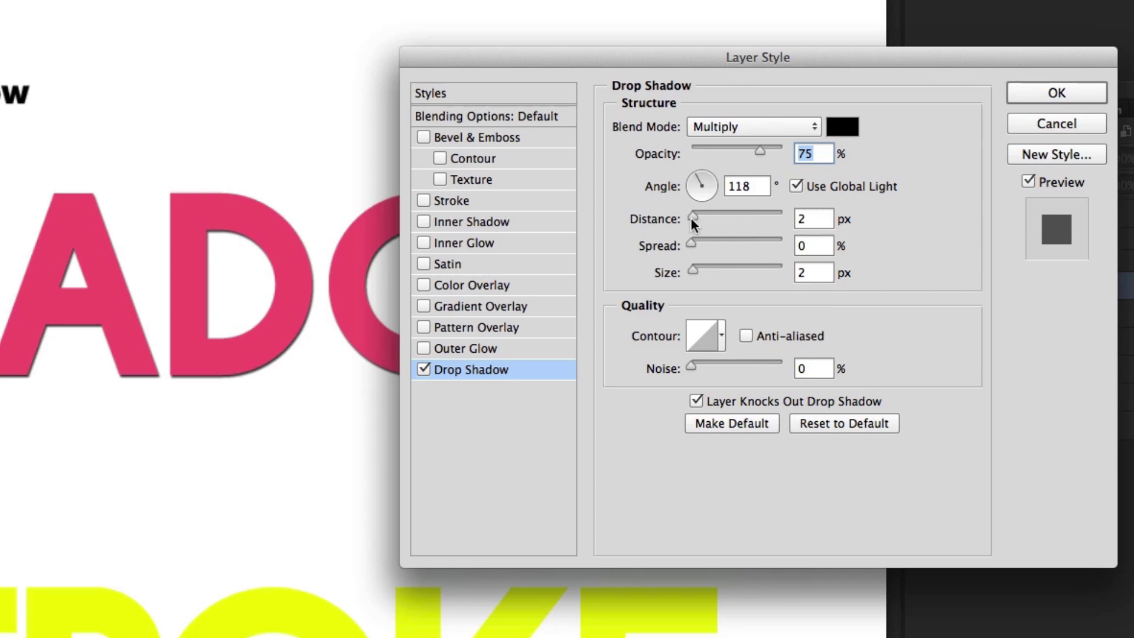
Step: Set the drop shadow's distance to 14 px and size to 43 px, comparing the text with the preview off and on
drag(692, 214, 726, 213)
drag(758, 216, 704, 217)
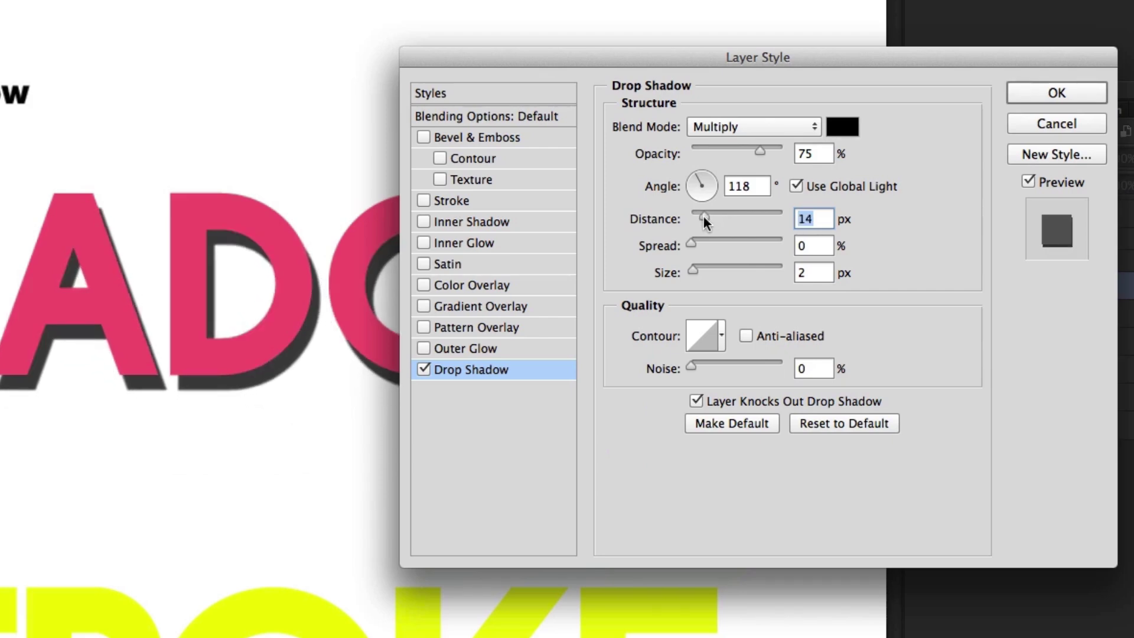
click(1028, 182)
click(1029, 182)
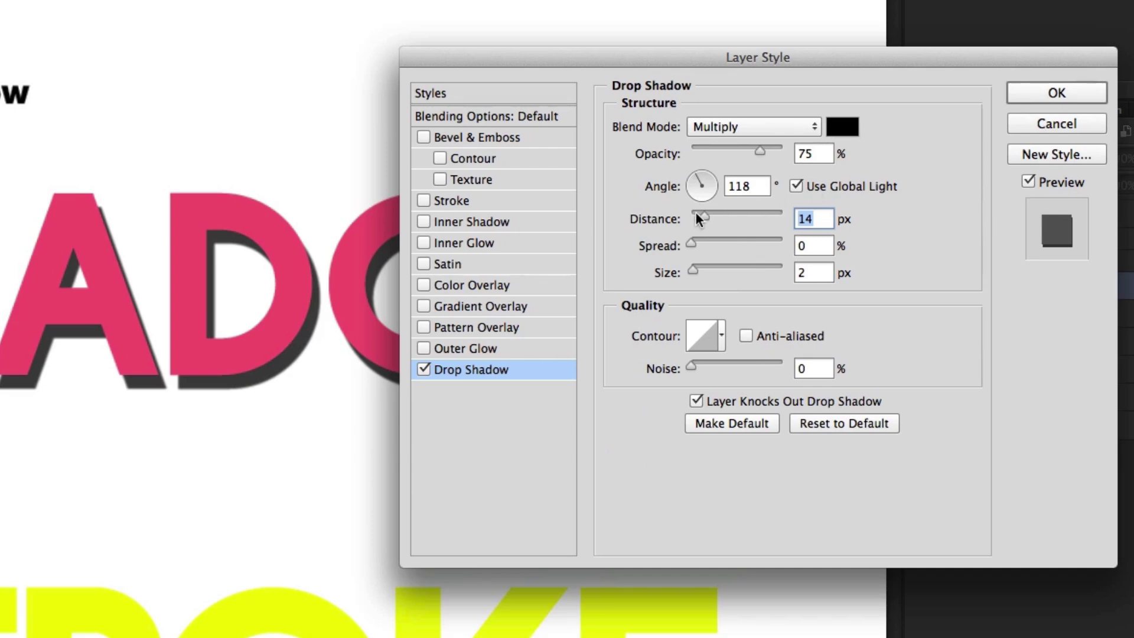
drag(689, 270, 710, 267)
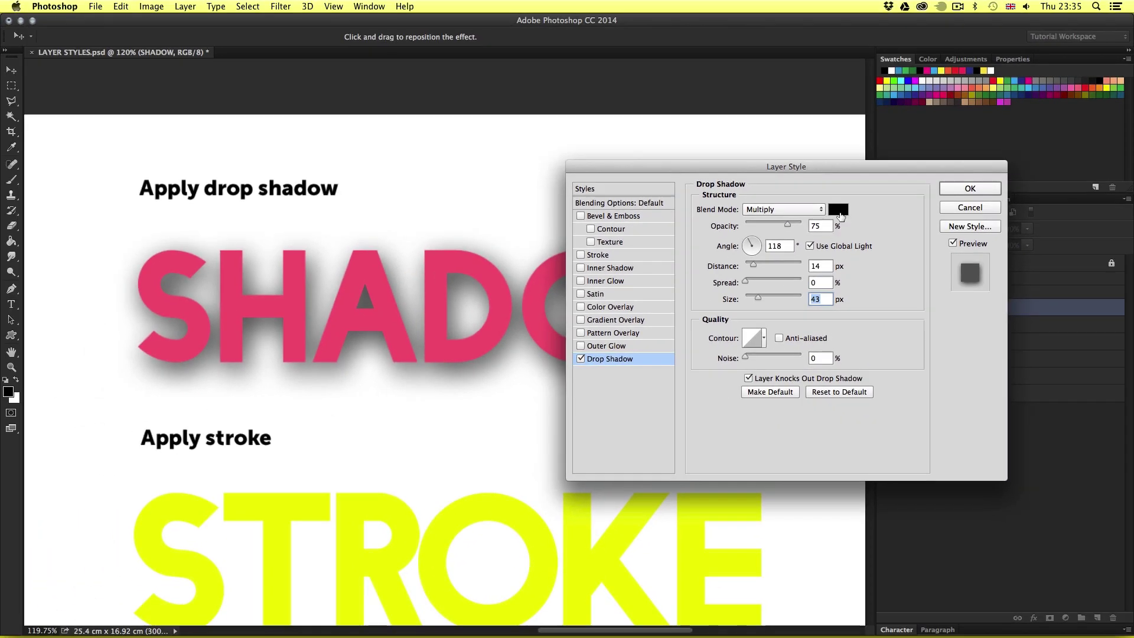
Step: Change the drop shadow colour to dark blue 142ca3
click(838, 210)
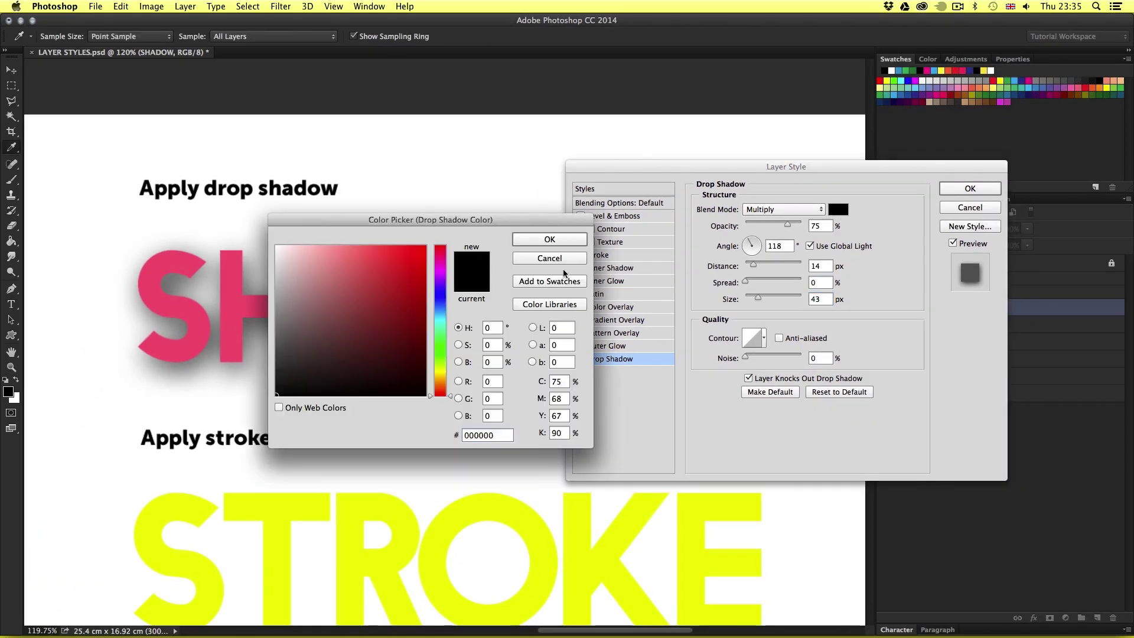
click(437, 303)
click(405, 297)
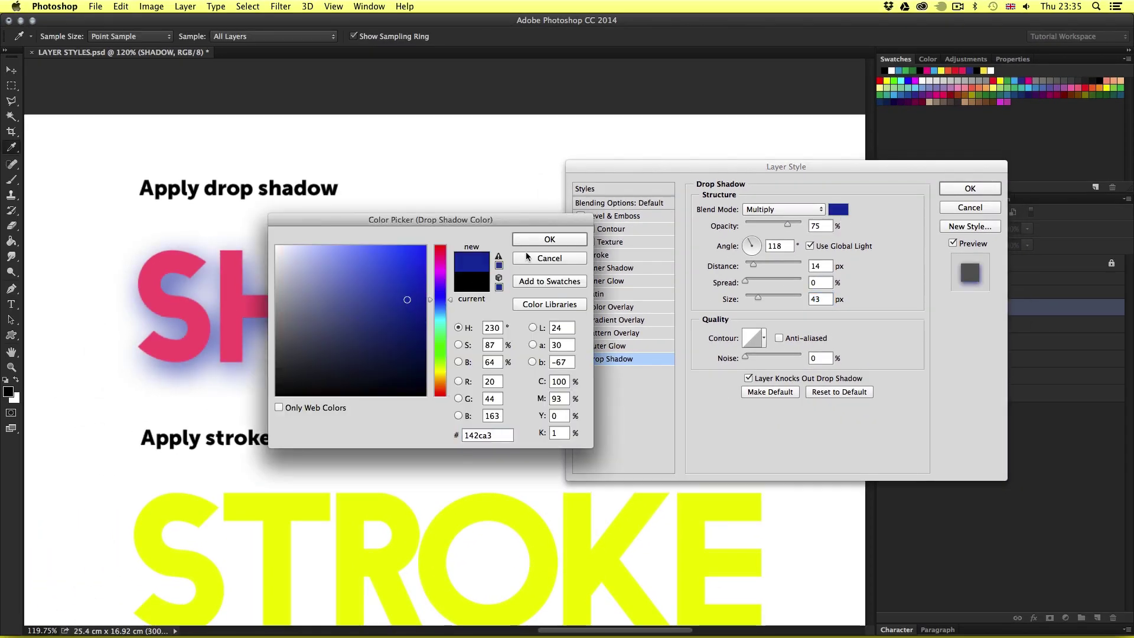
click(529, 240)
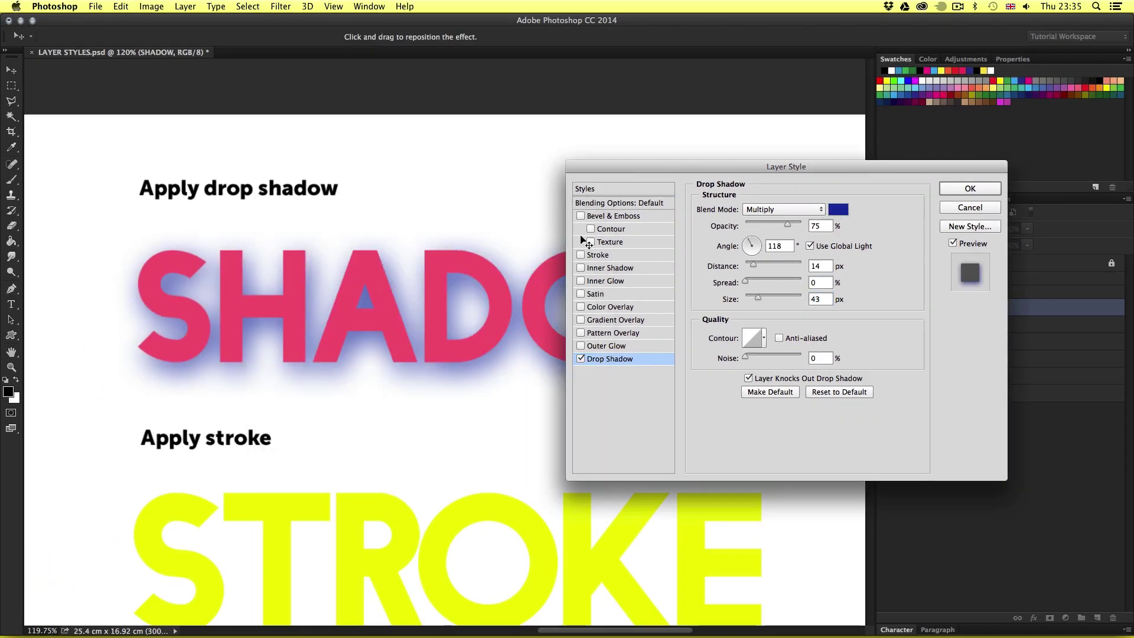
Step: Set the drop shadow's angle to -62° and apply the layer style to the exercise SHADOW layer
click(745, 249)
drag(745, 248, 752, 257)
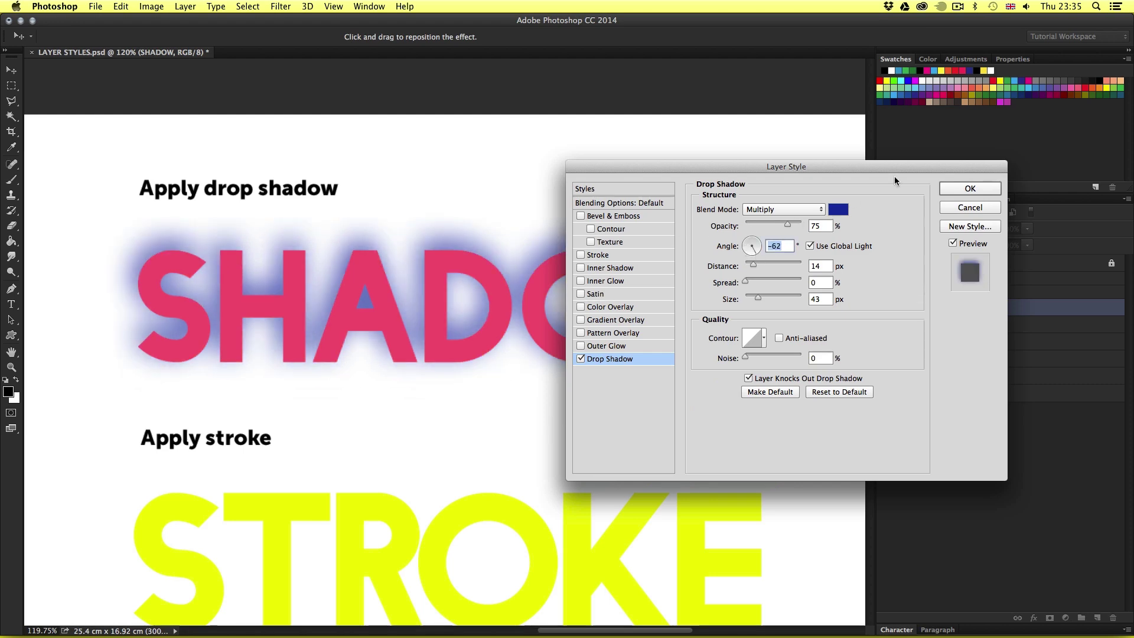
click(953, 189)
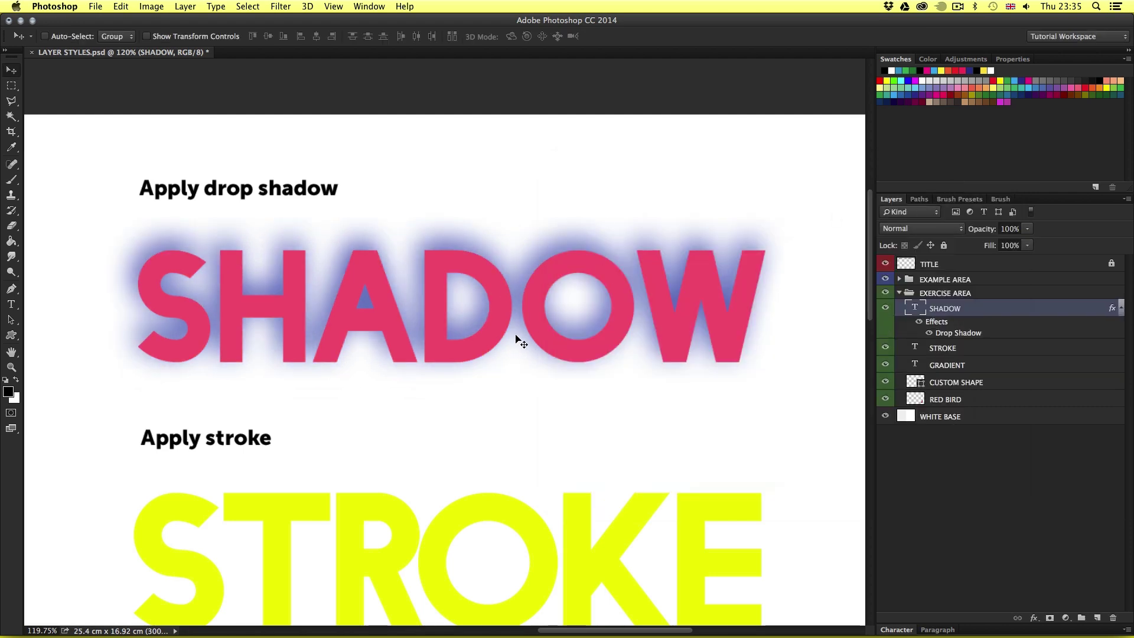
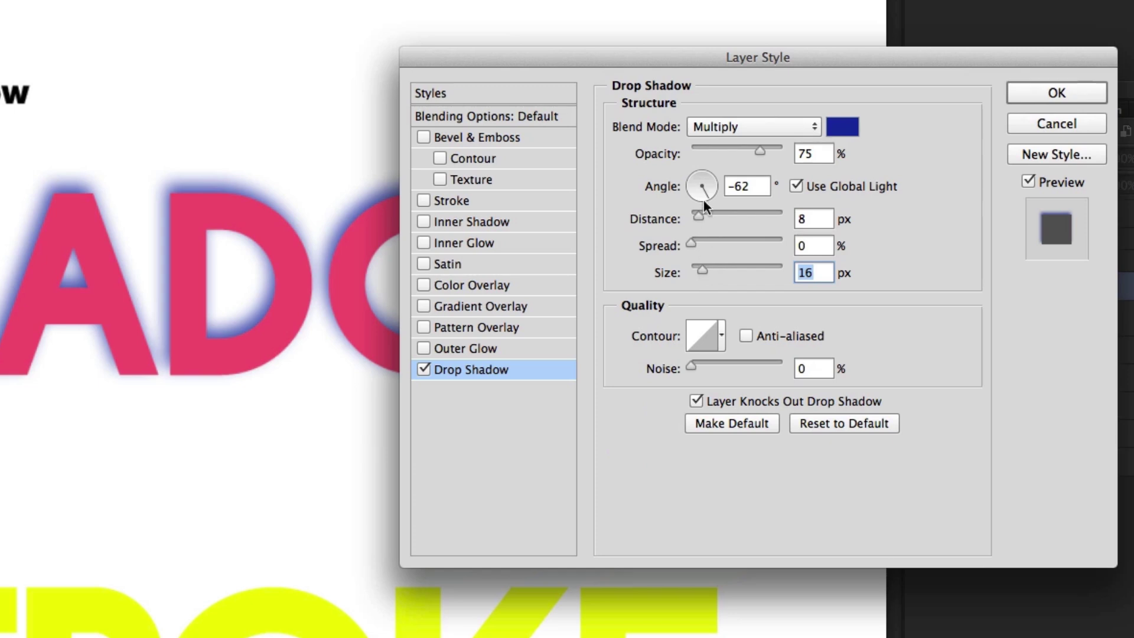
Step: Set the exercise SHADOW layer's drop shadow angle to 108° and its opacity to 51%
click(698, 176)
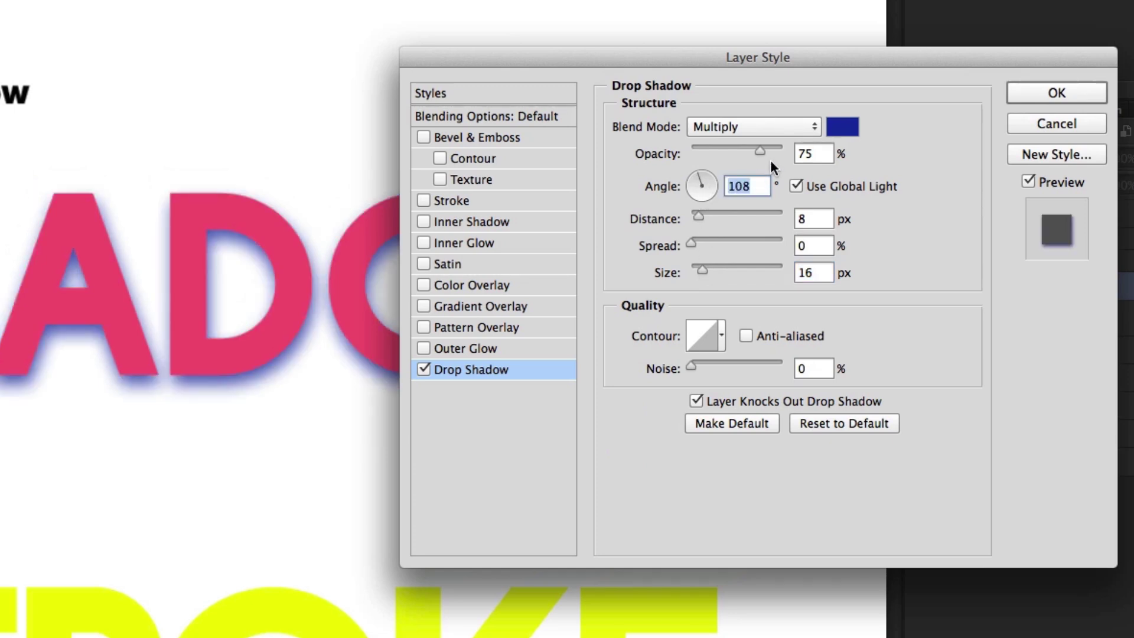
drag(759, 152, 736, 153)
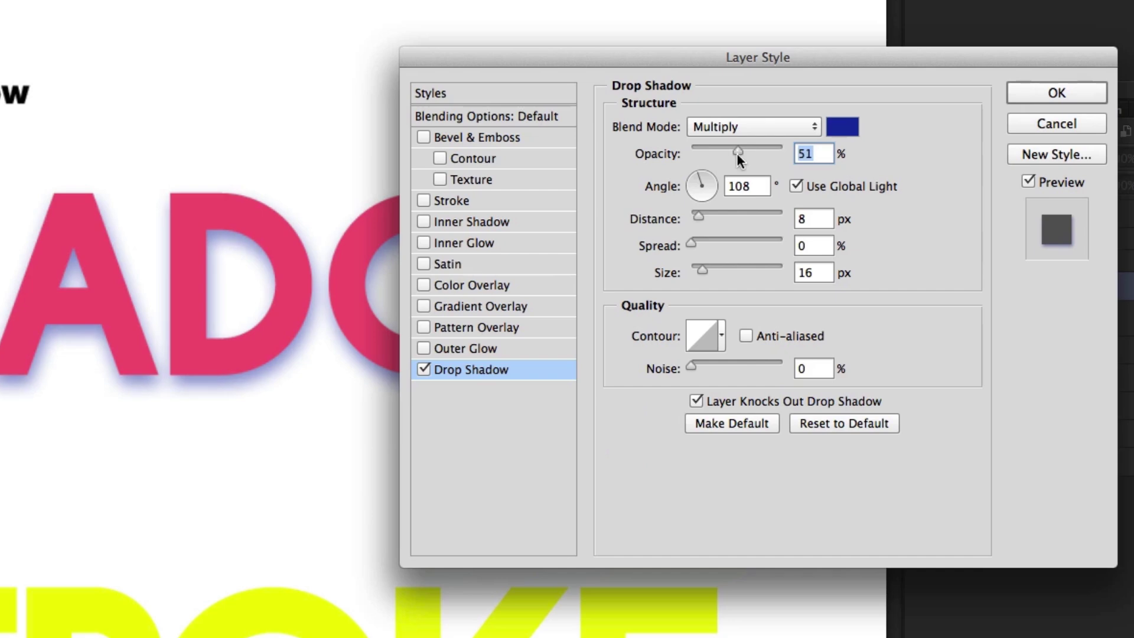
Step: Add a Smooth Inner Bevel to the exercise SHADOW layer with depth 407%, size 7 px and soften 6 px
click(479, 136)
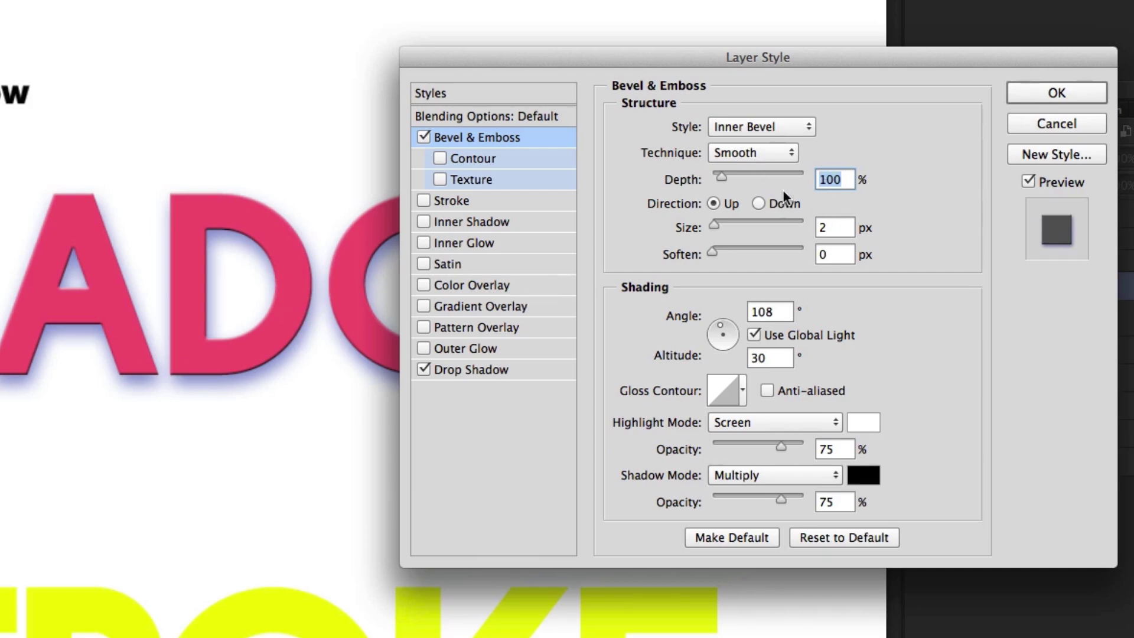
click(757, 147)
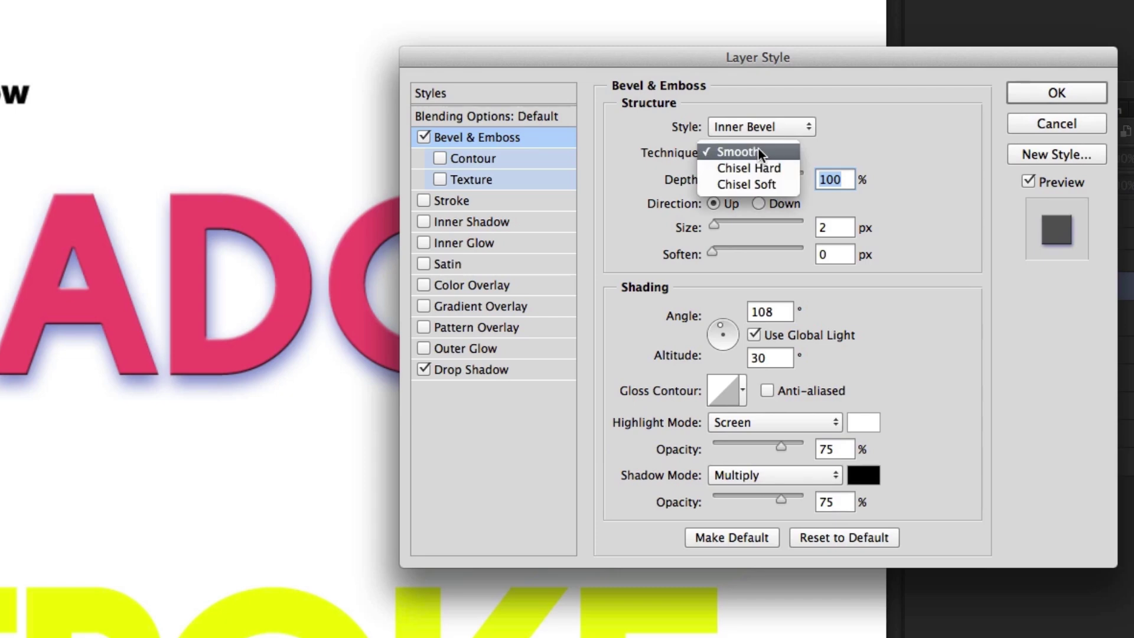
click(757, 147)
drag(718, 175, 749, 180)
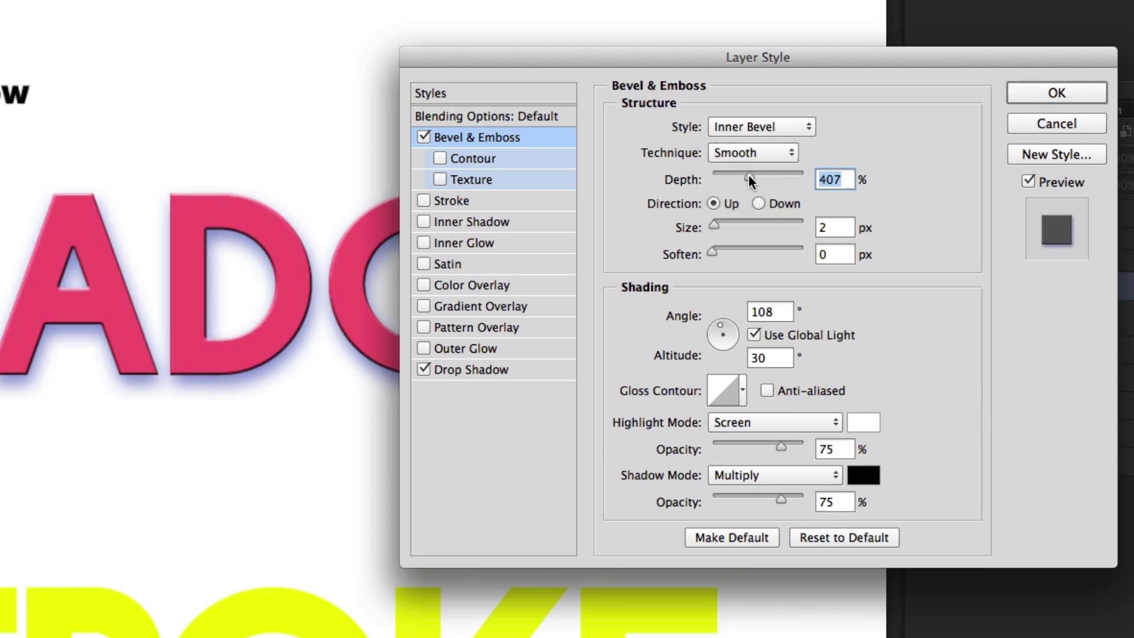
drag(714, 224, 745, 252)
Step: Set the bevel's highlight opacity to 59% and shadow opacity to 6%, and apply the layer style
drag(779, 445, 765, 445)
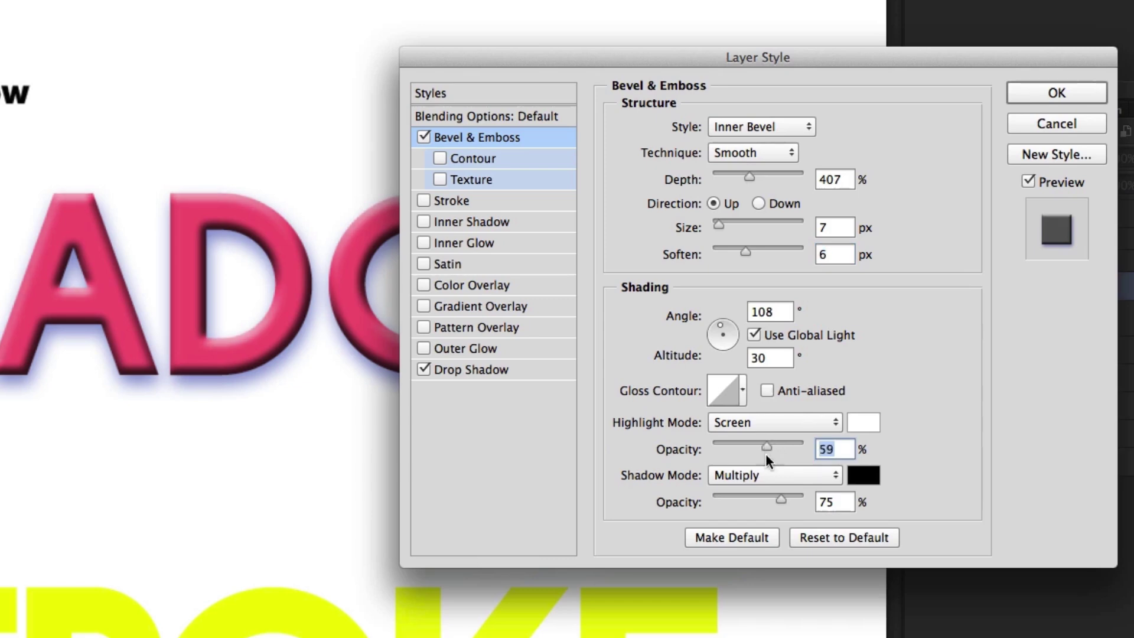
drag(777, 499, 717, 496)
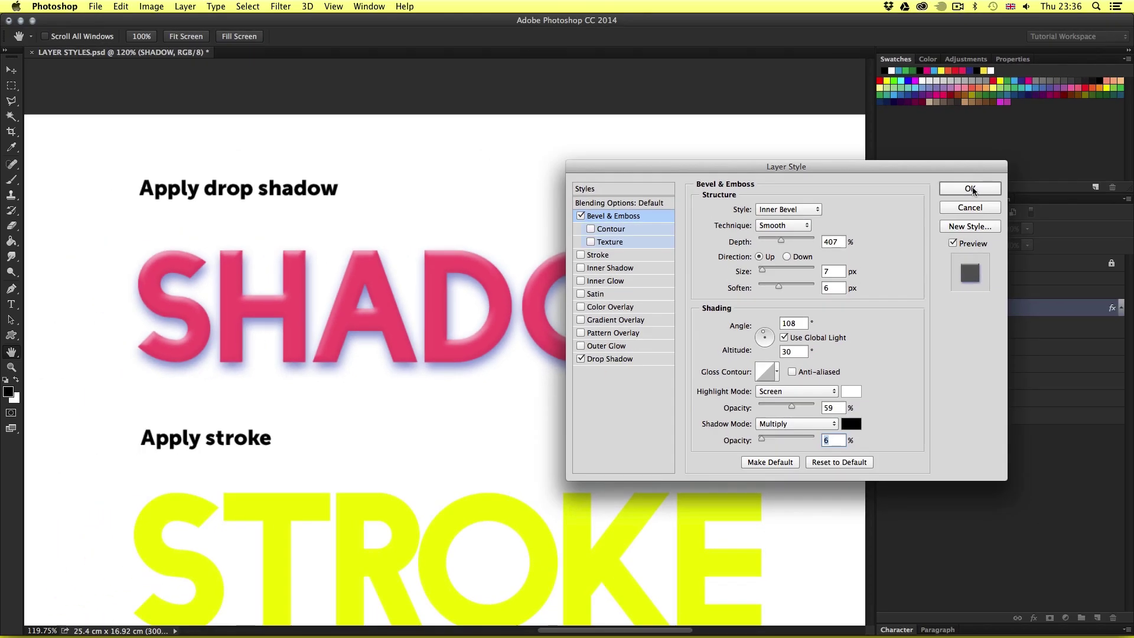
click(972, 189)
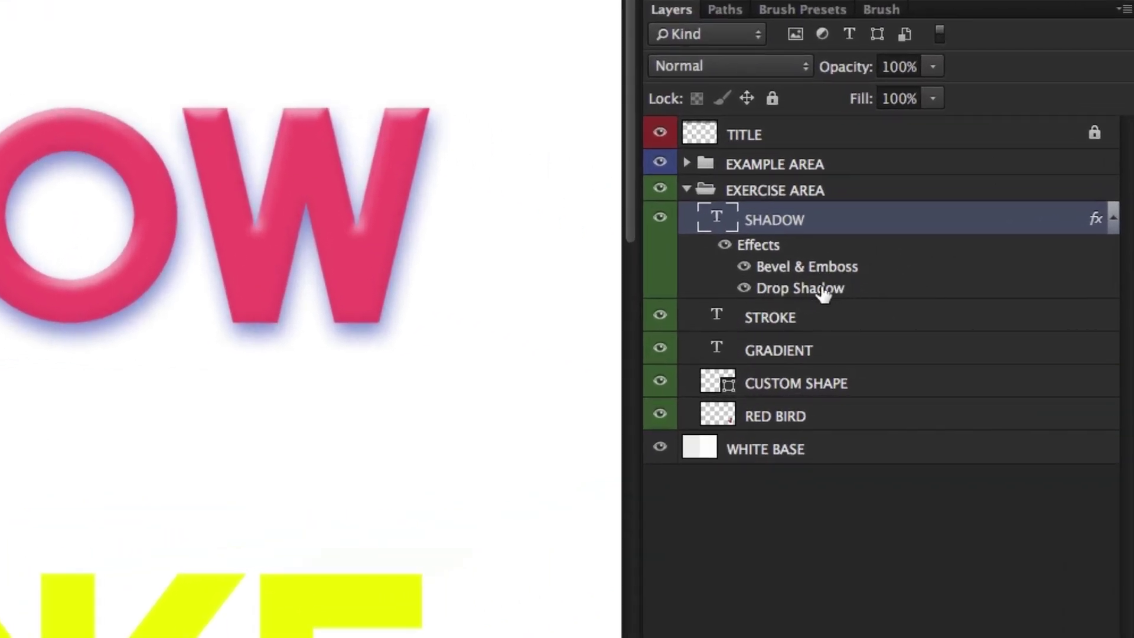
Step: Toggle the visibility of the SHADOW layer's Drop Shadow and Bevel & Emboss effects to compare the text with and without them
click(744, 289)
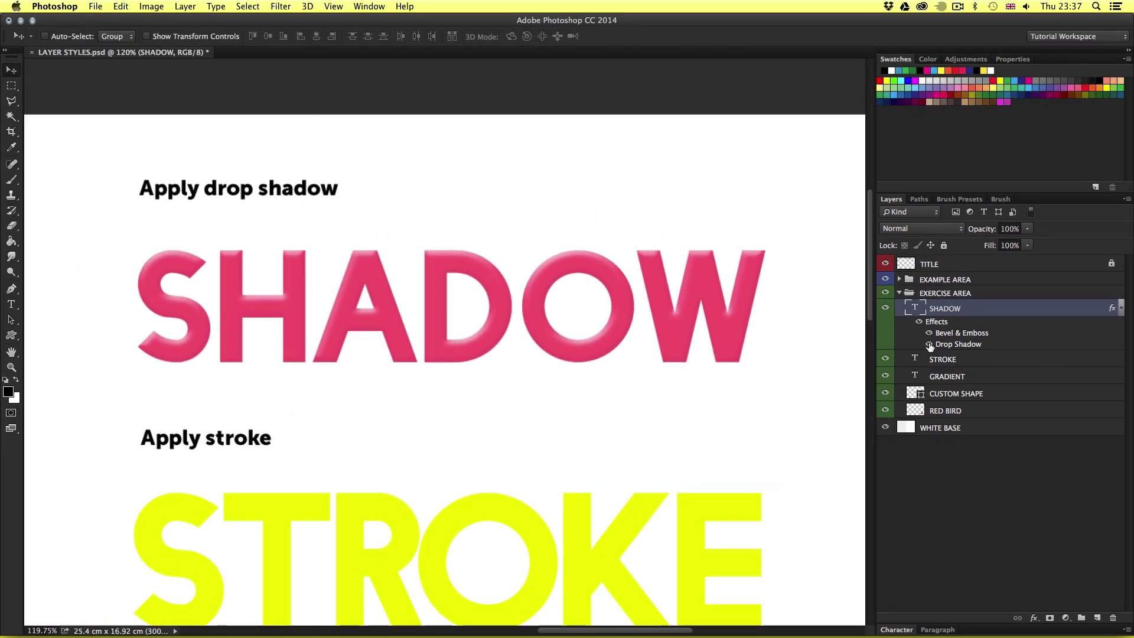
click(898, 335)
click(929, 333)
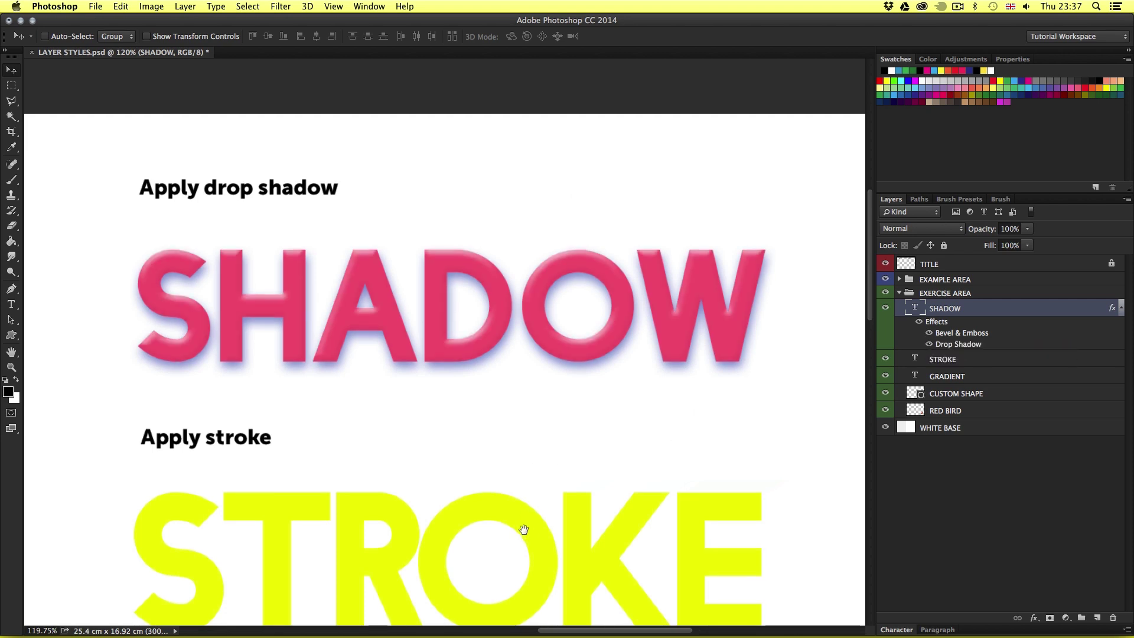
Step: Add a 13 px stroke to the exercise STROKE layer, positioned Outside with 100% opacity
drag(522, 529, 521, 324)
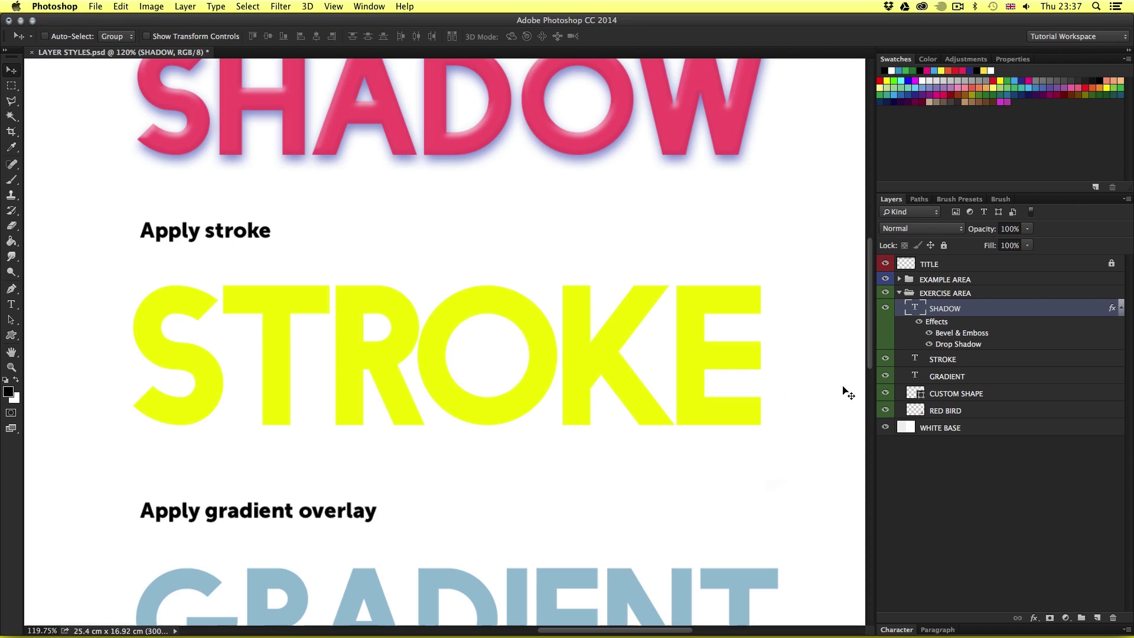
click(981, 360)
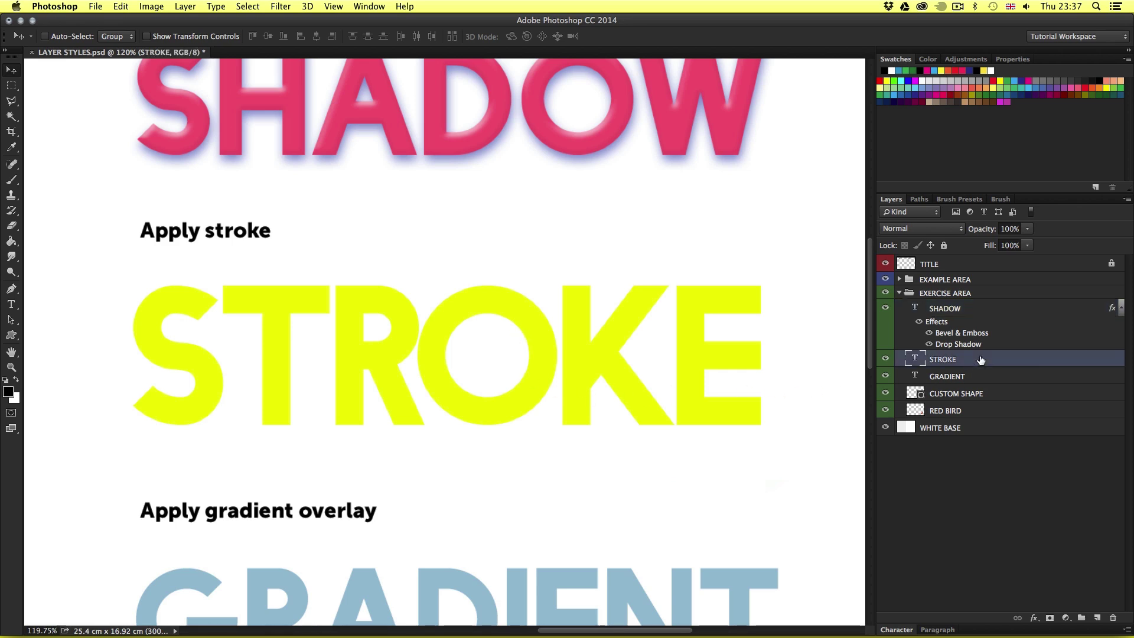
double_click(1038, 360)
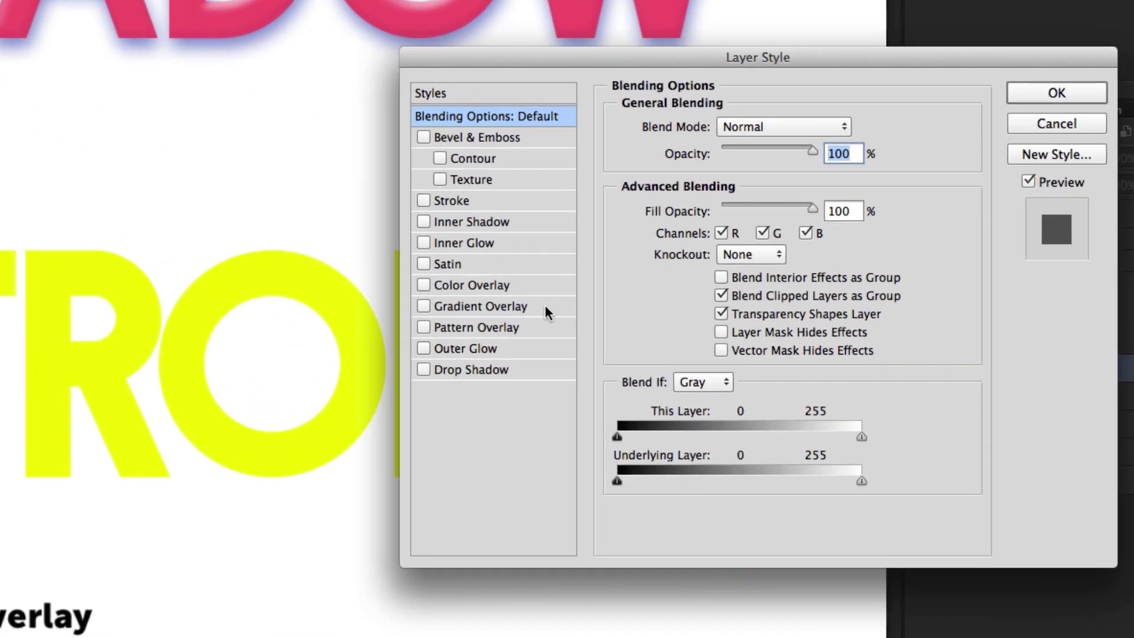
click(508, 201)
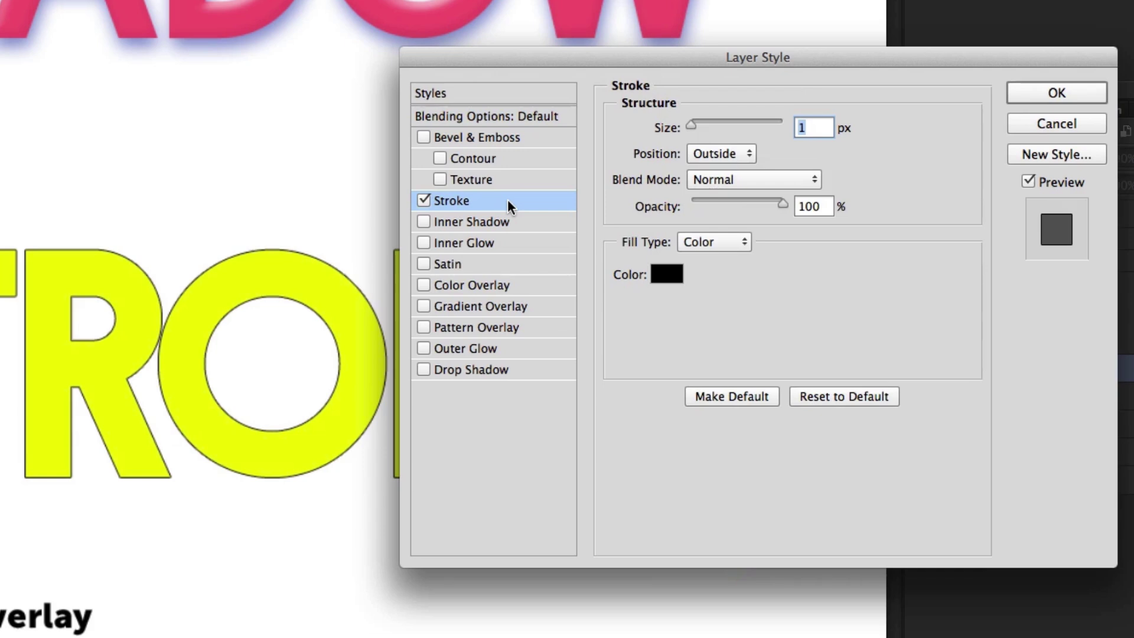
drag(691, 122, 701, 123)
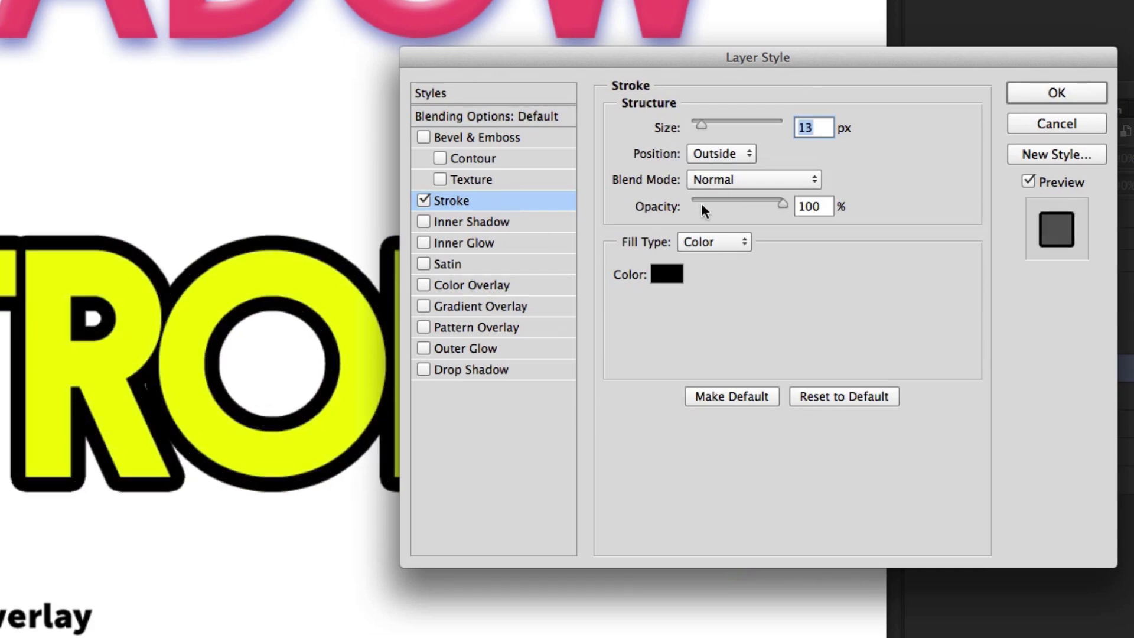
click(710, 155)
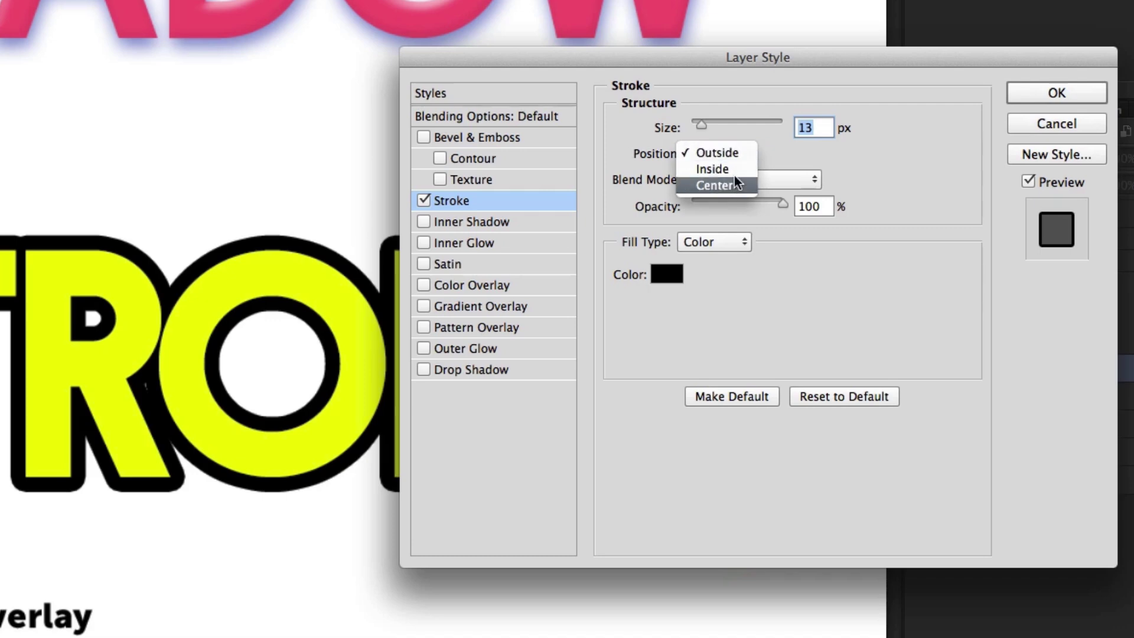
click(735, 154)
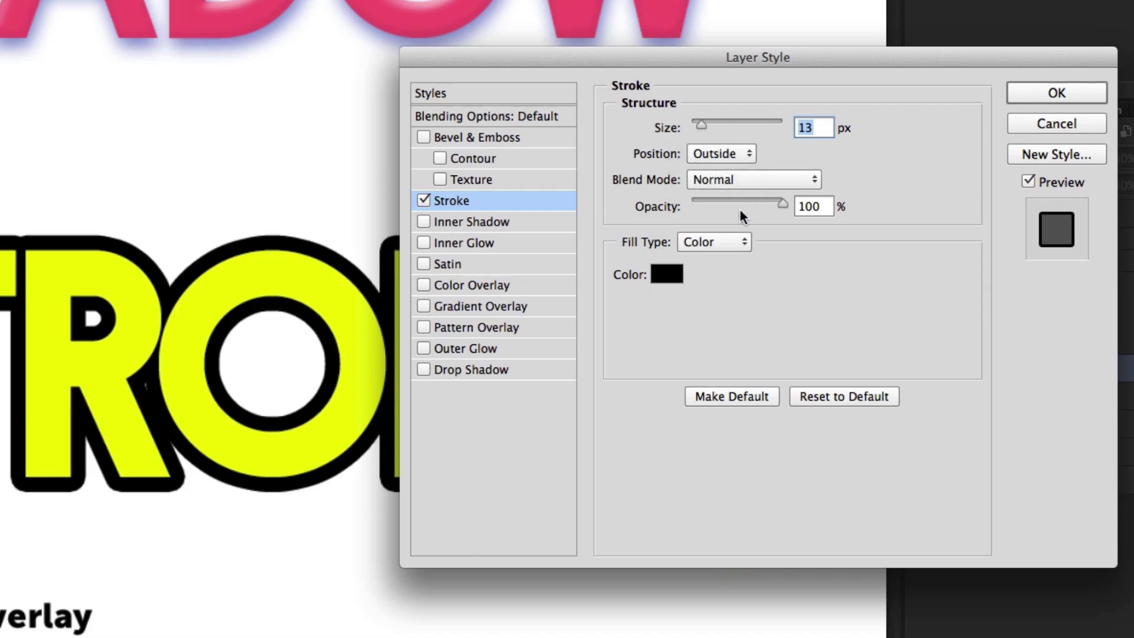
mouse_move(778, 202)
mouse_down()
mouse_move(696, 202)
mouse_move(781, 203)
mouse_up()
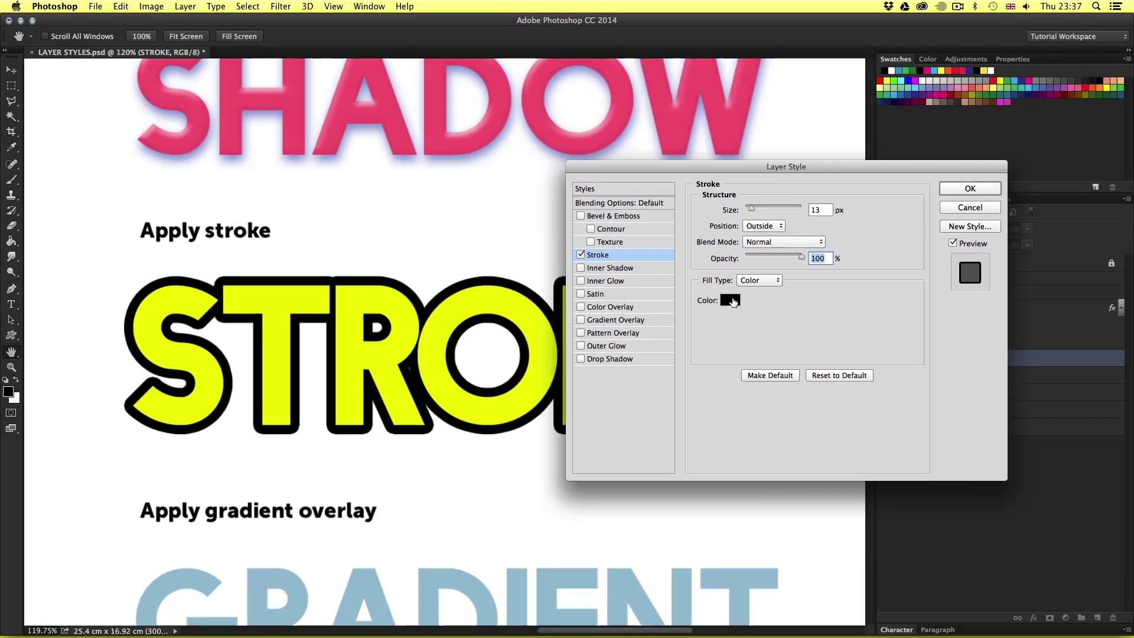
Step: Change the stroke colour to a medium blue with hue 198° and apply the layer style
click(733, 302)
click(438, 308)
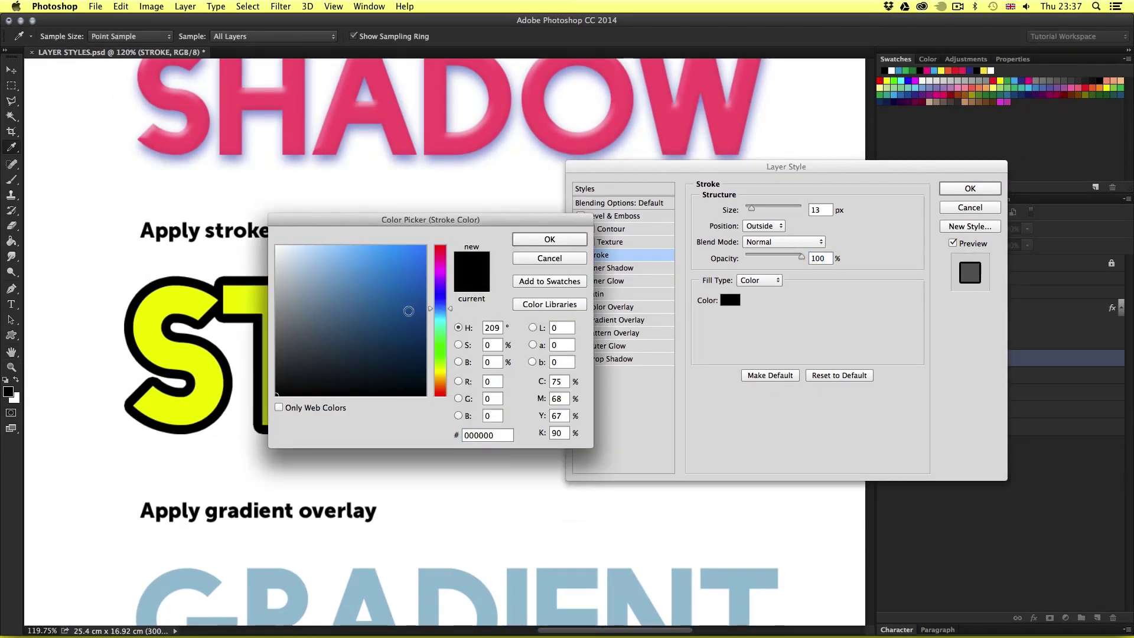
click(398, 284)
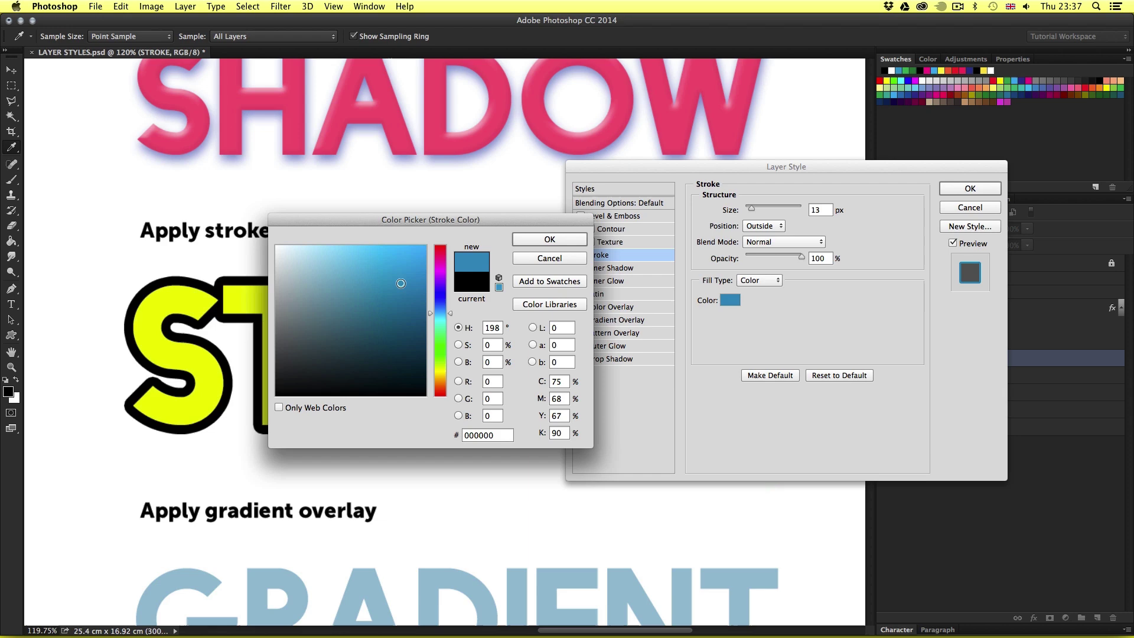
click(531, 240)
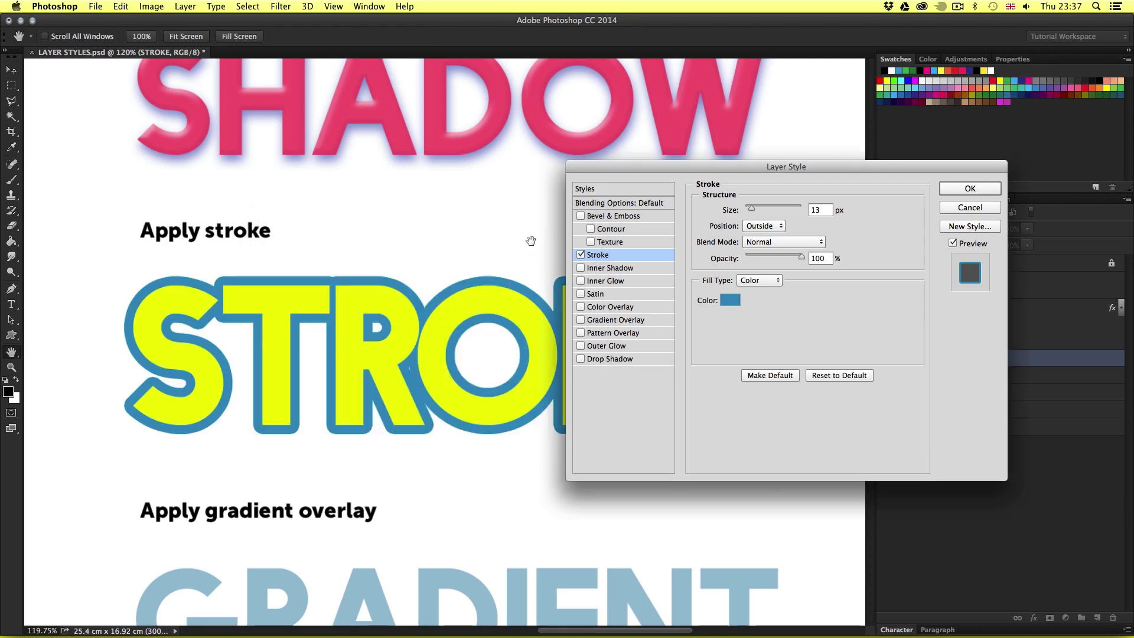
click(957, 186)
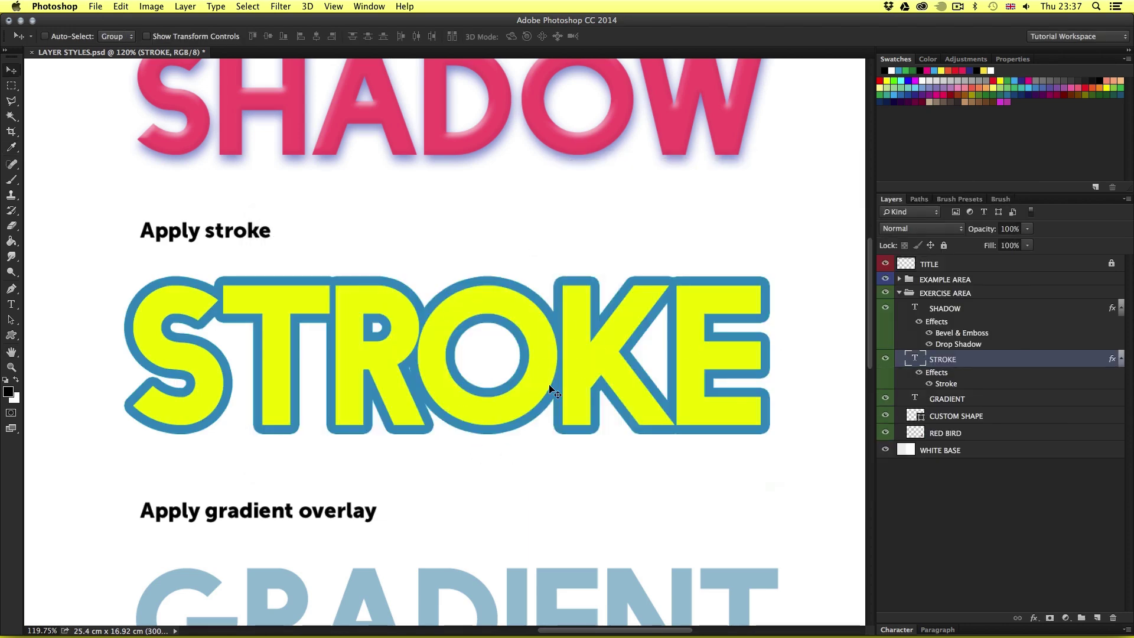
Step: Add a Gradient Overlay effect to the exercise GRADIENT layer
drag(531, 532, 521, 256)
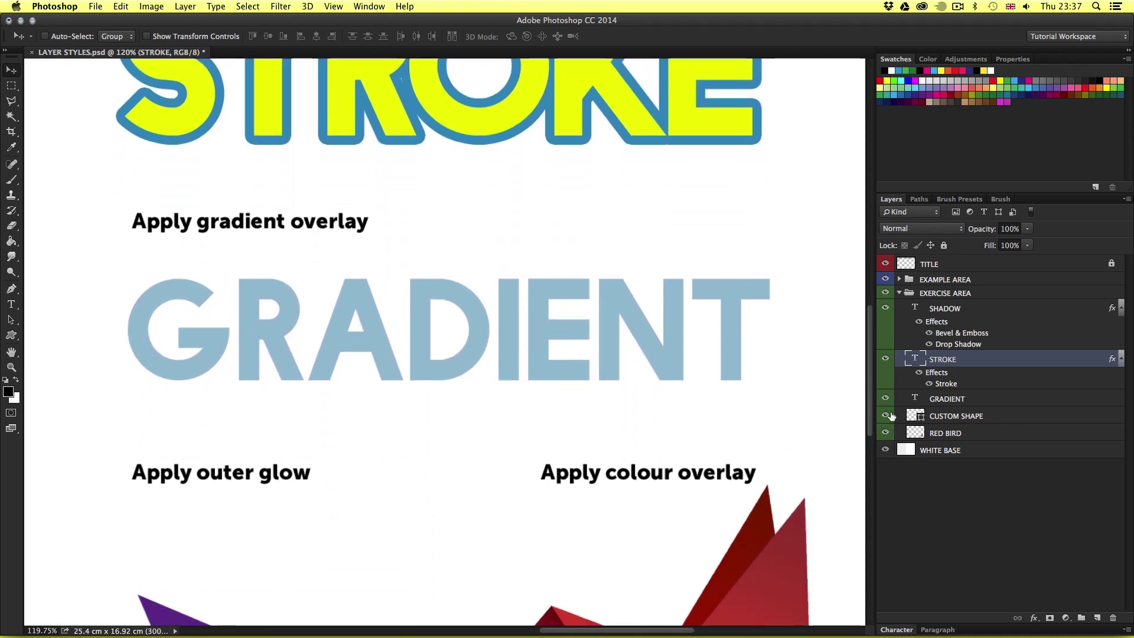
click(1016, 406)
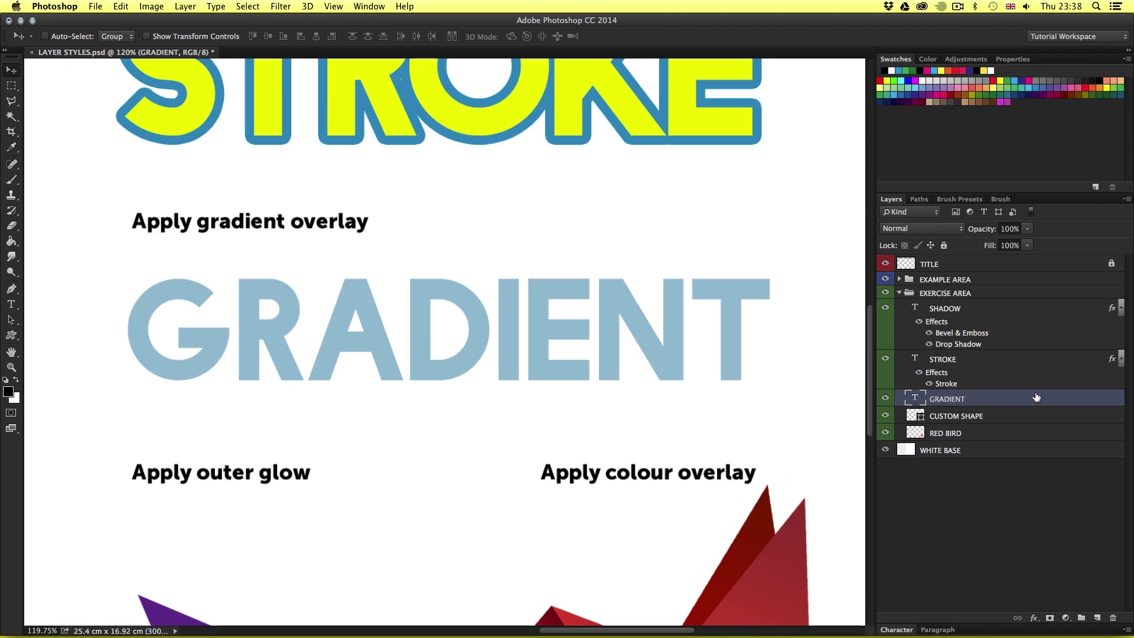
double_click(1033, 401)
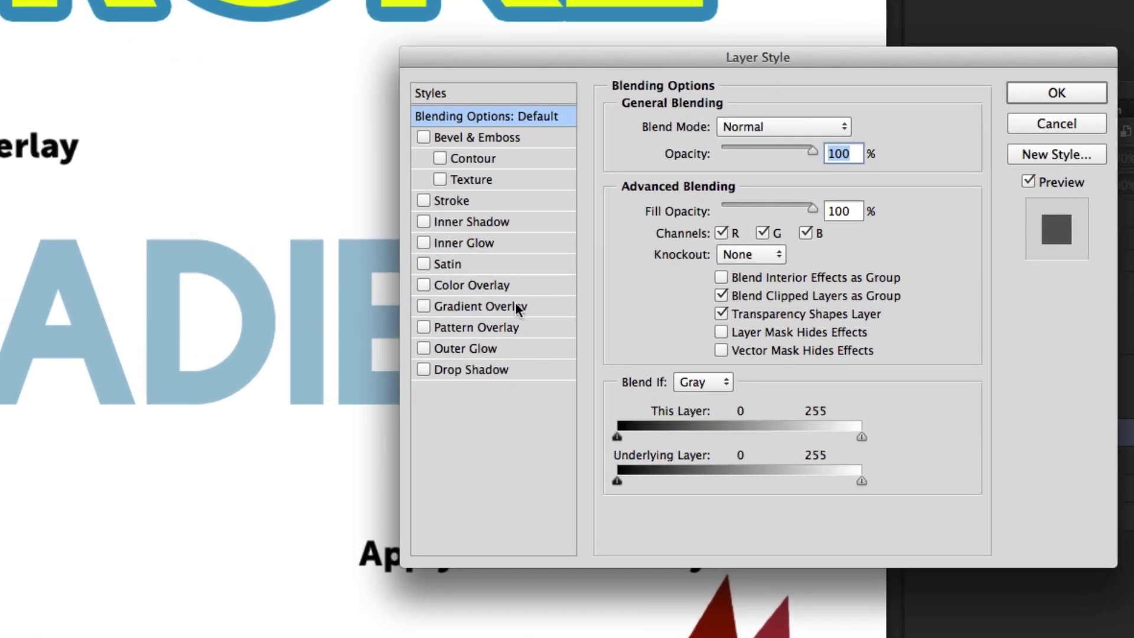
click(515, 304)
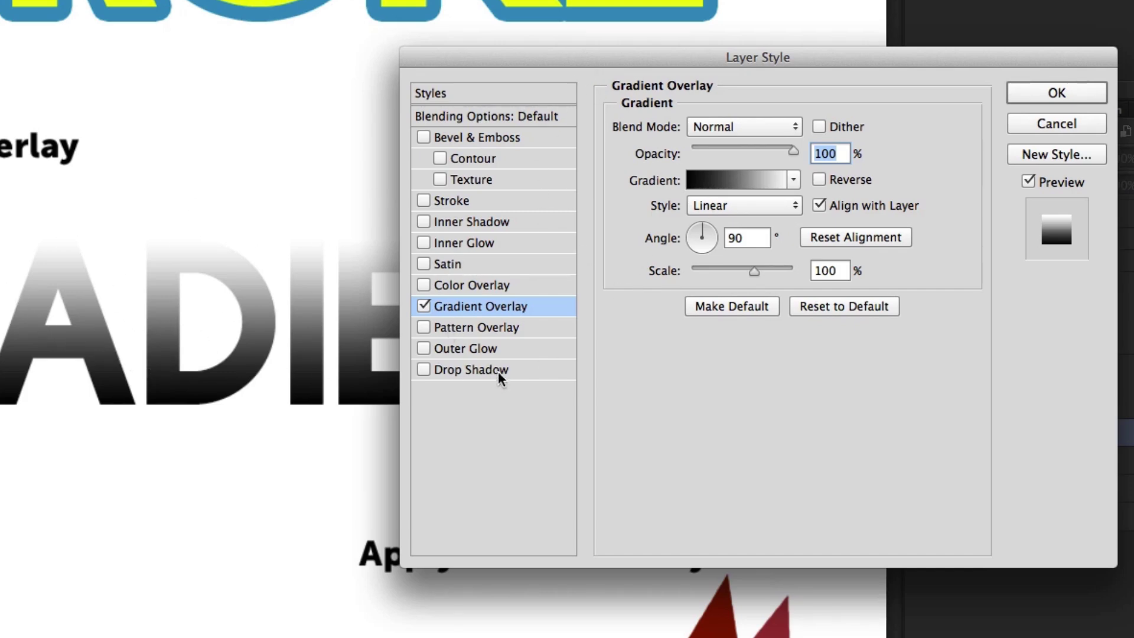
Step: Open the overlay's gradient for editing and change its black starting colour stop to golden orange
click(725, 176)
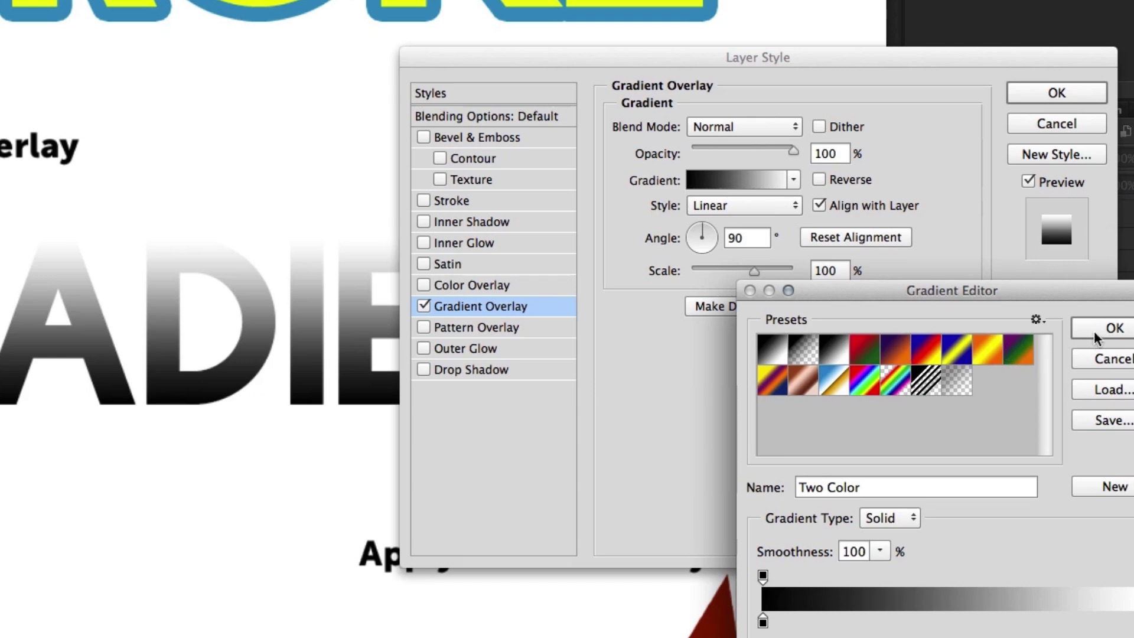
click(1111, 359)
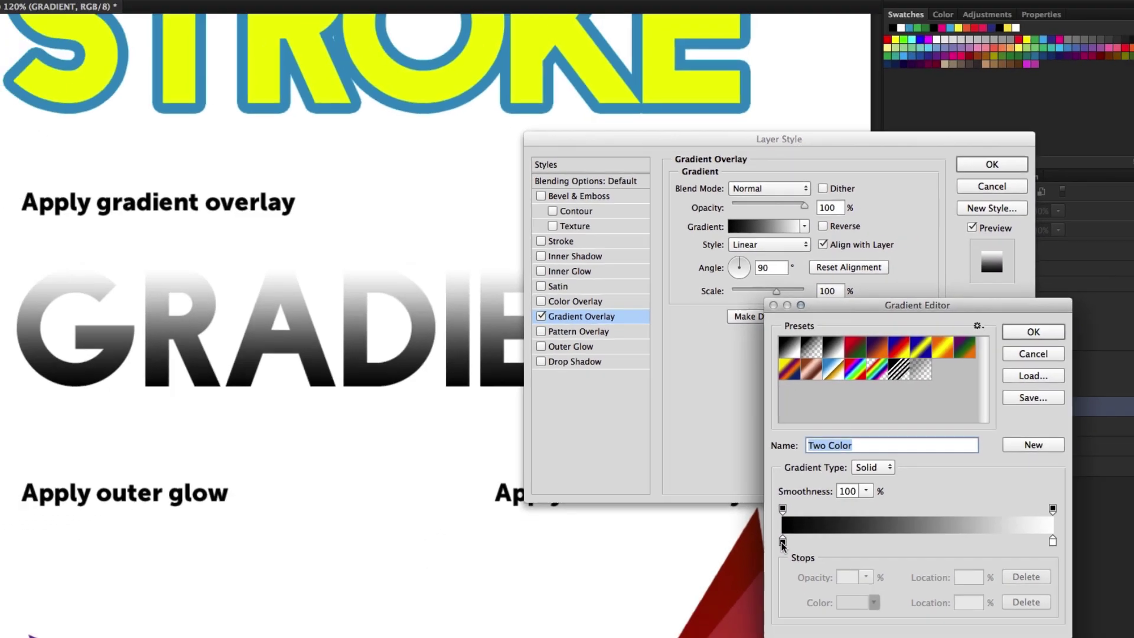
double_click(783, 541)
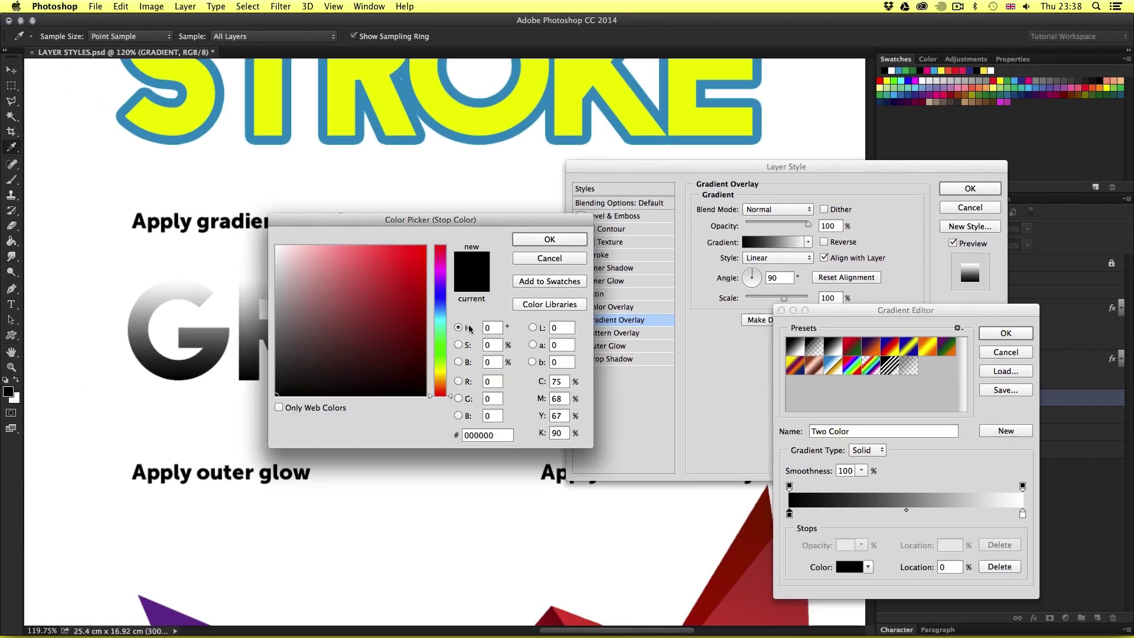
click(440, 379)
click(404, 267)
click(541, 239)
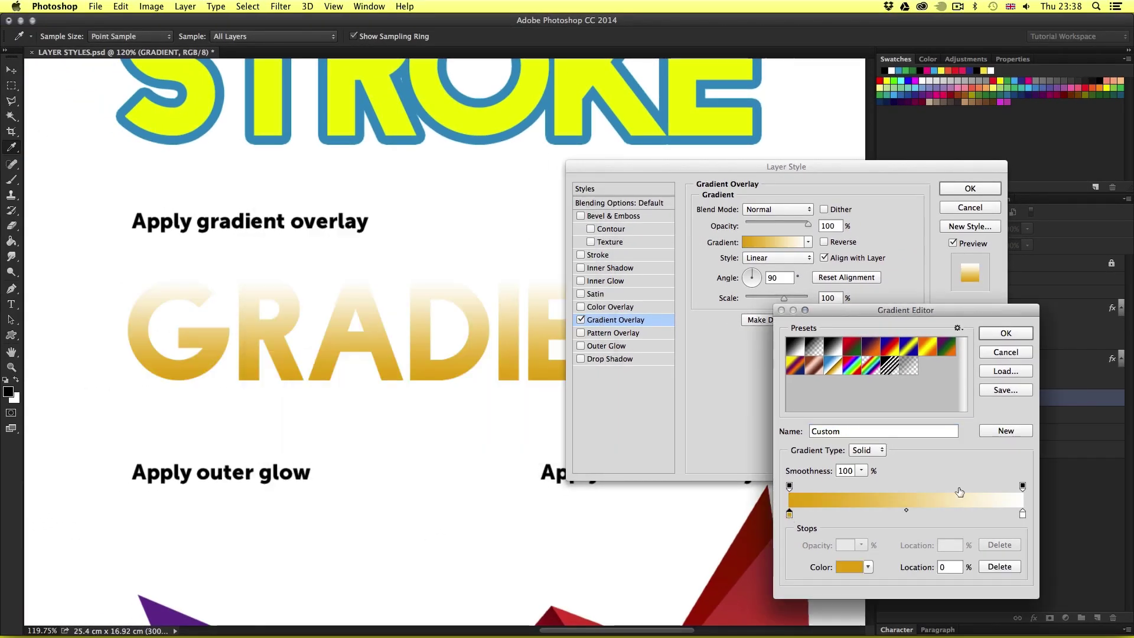
Step: Change the gradient's white end stop to magenta eb34dc, set the colour midpoint location to 50%, and accept the gradient
double_click(1022, 513)
click(440, 269)
click(392, 257)
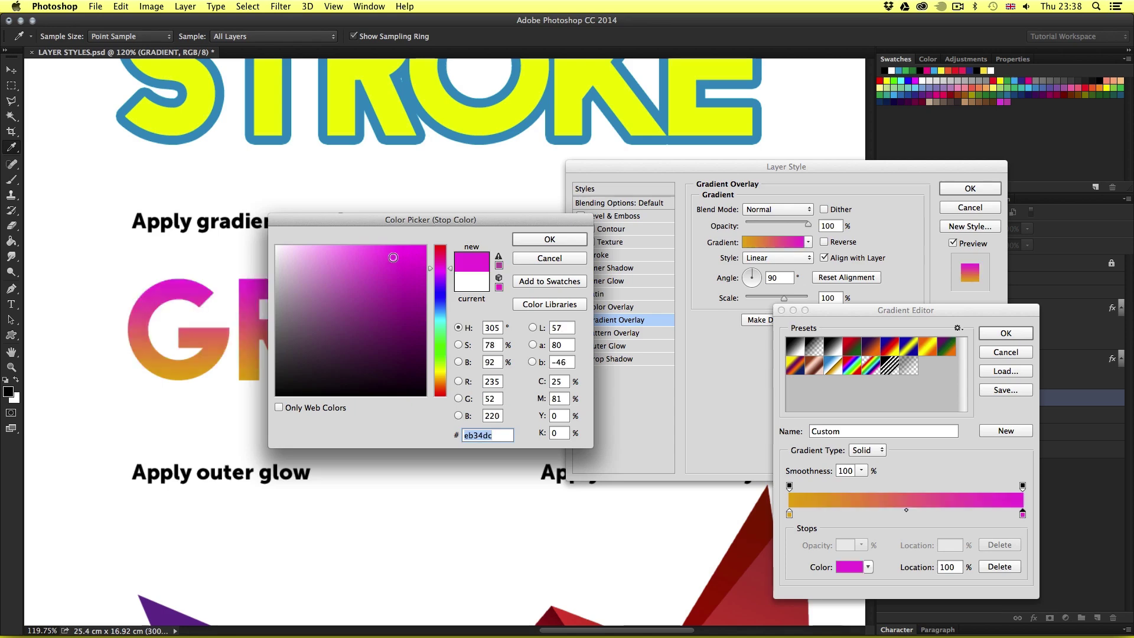
click(539, 241)
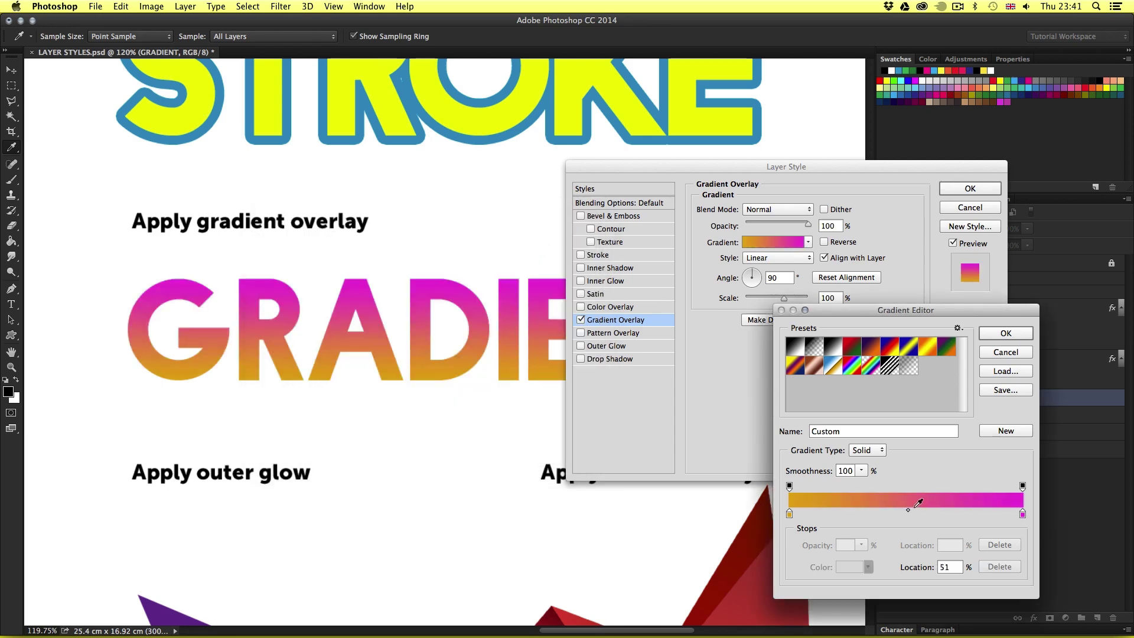
mouse_move(906, 511)
mouse_down()
mouse_move(858, 510)
mouse_move(967, 513)
mouse_move(876, 513)
mouse_move(907, 512)
mouse_up()
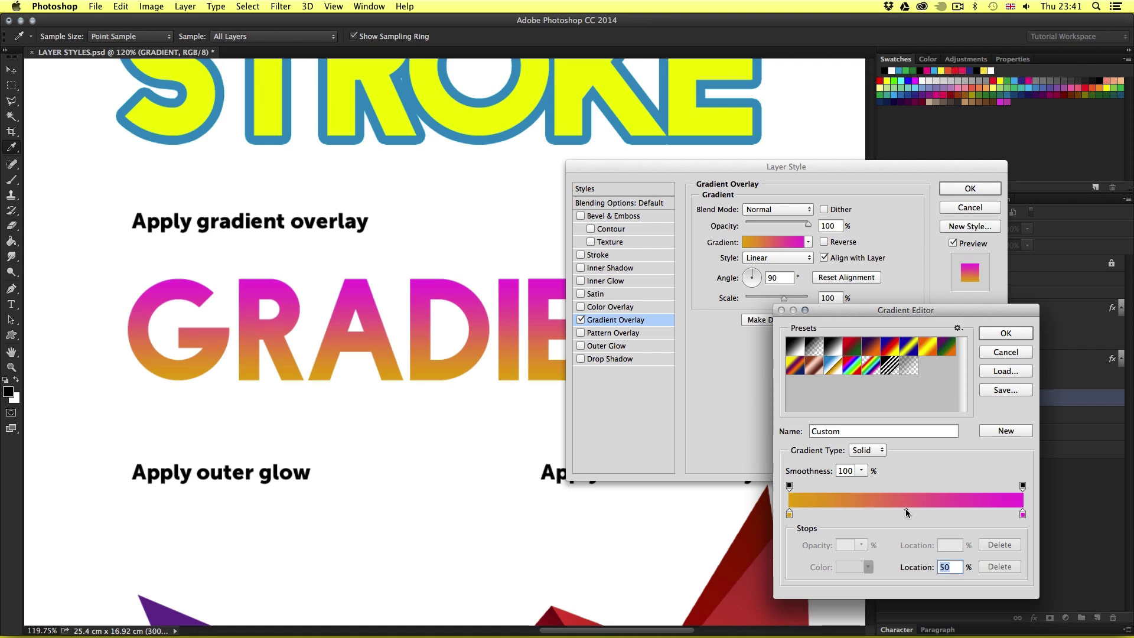
click(1004, 333)
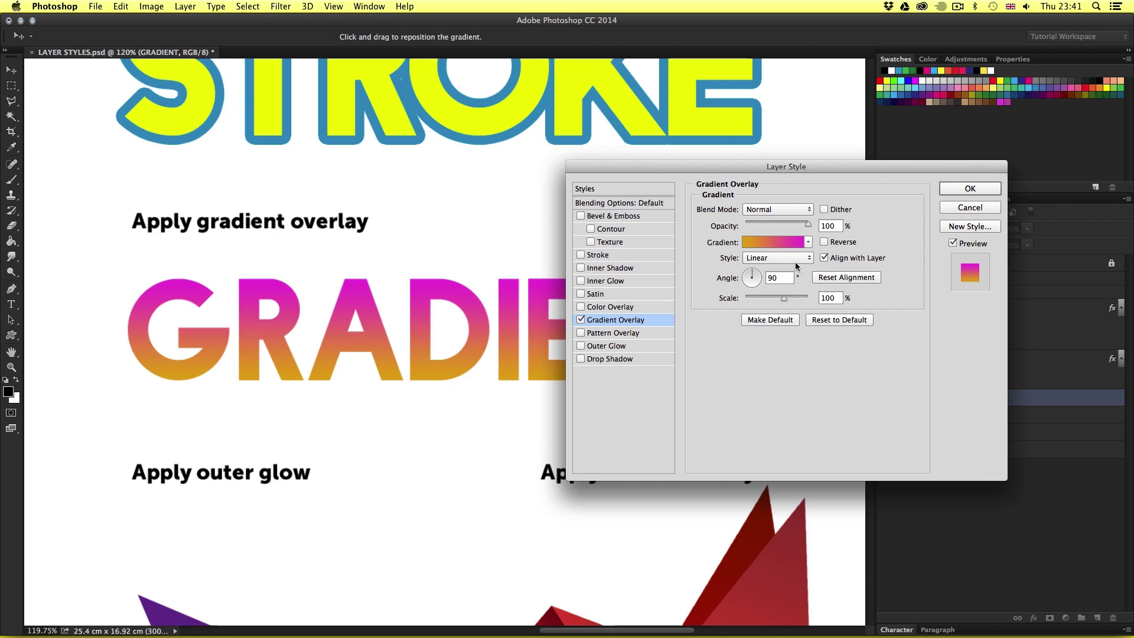
Step: Set the gradient overlay's angle to 86° and scale to 121%, and apply the layer style
mouse_move(753, 281)
mouse_down()
mouse_move(762, 275)
mouse_move(755, 284)
mouse_move(752, 271)
mouse_up()
mouse_move(784, 298)
mouse_down()
mouse_move(764, 301)
mouse_move(796, 301)
mouse_up()
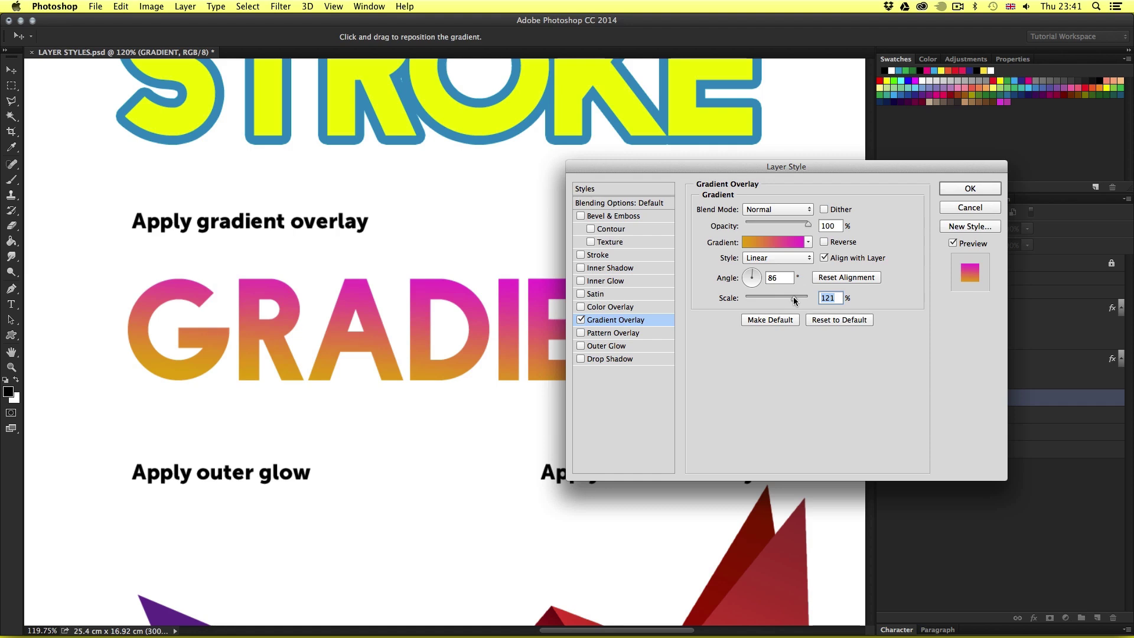
click(951, 189)
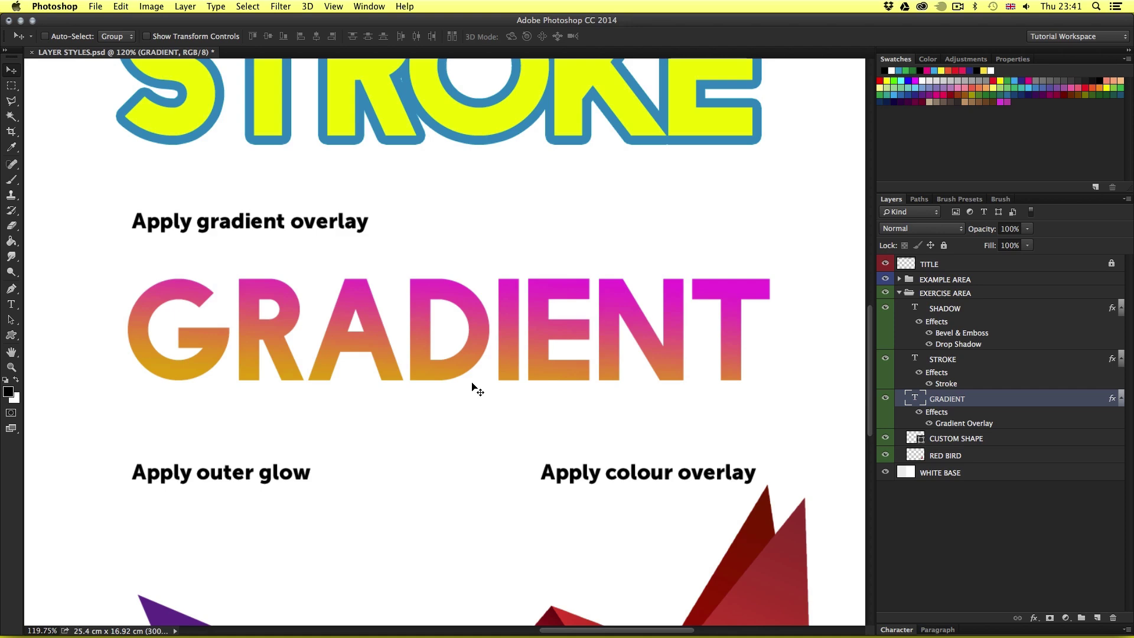
drag(463, 476, 464, 157)
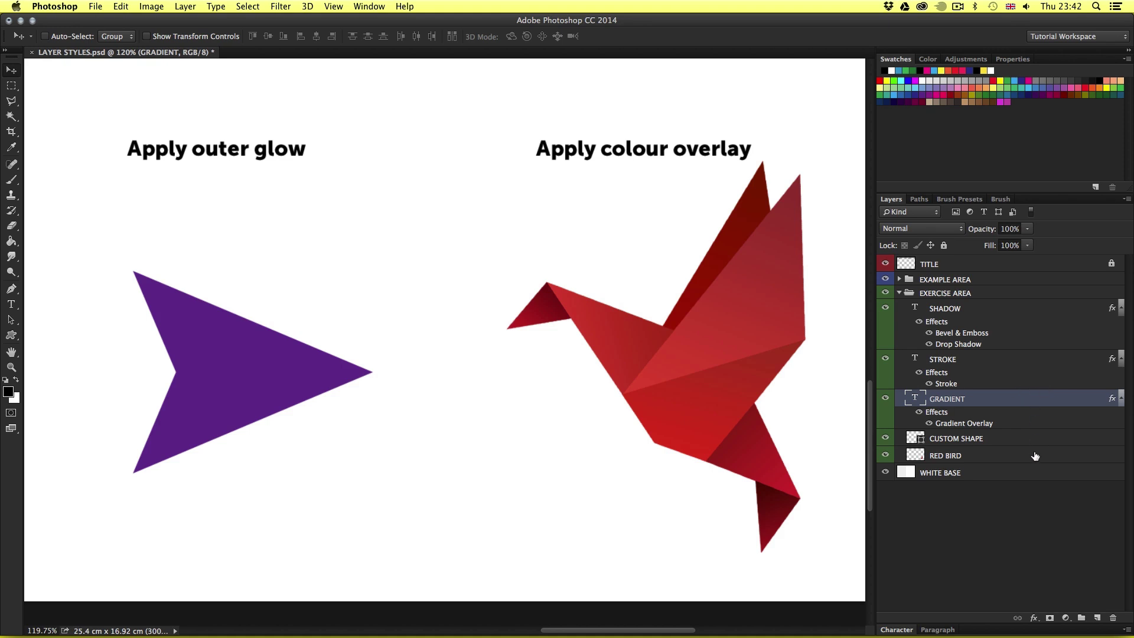
Step: Add an Outer Glow effect to the exercise CUSTOM SHAPE layer
click(1019, 442)
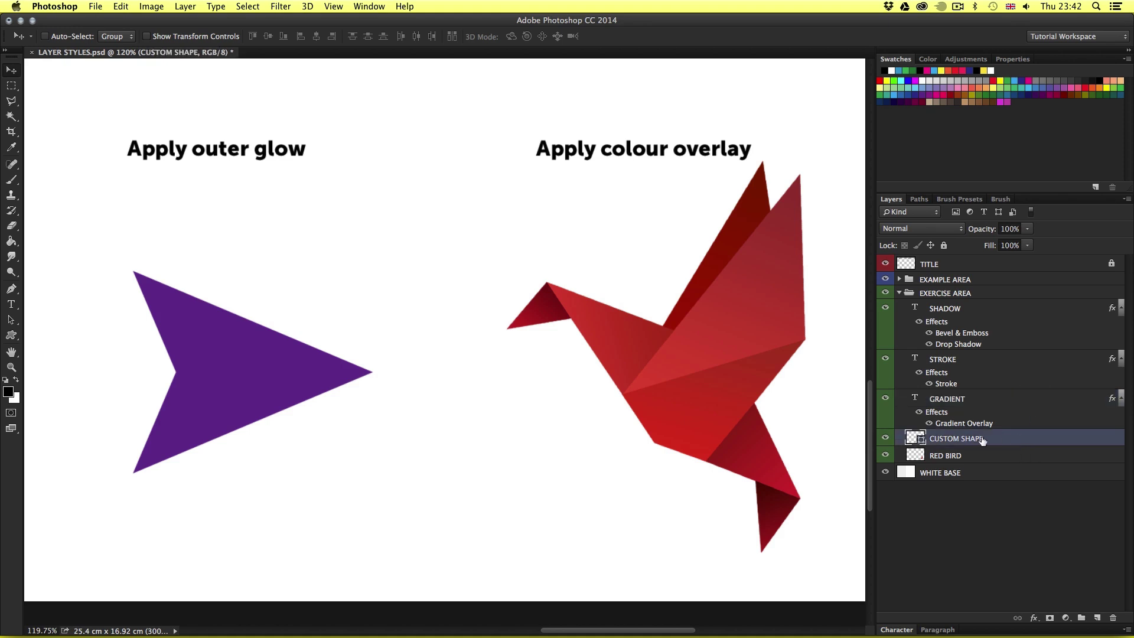
key(h)
double_click(1044, 440)
drag(691, 165, 664, 168)
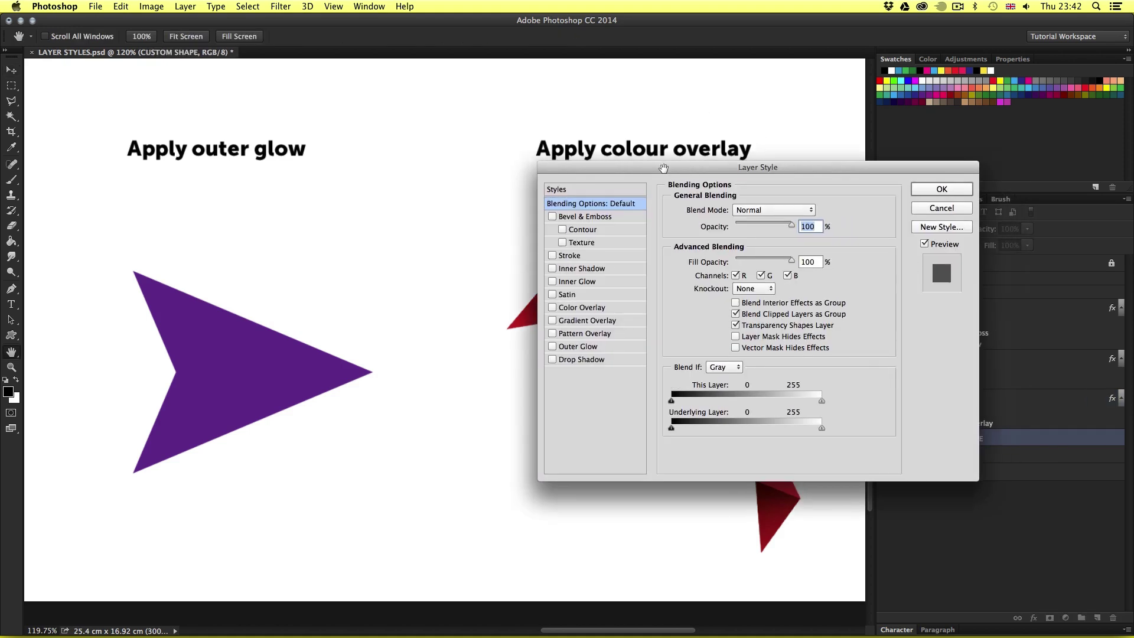
click(590, 347)
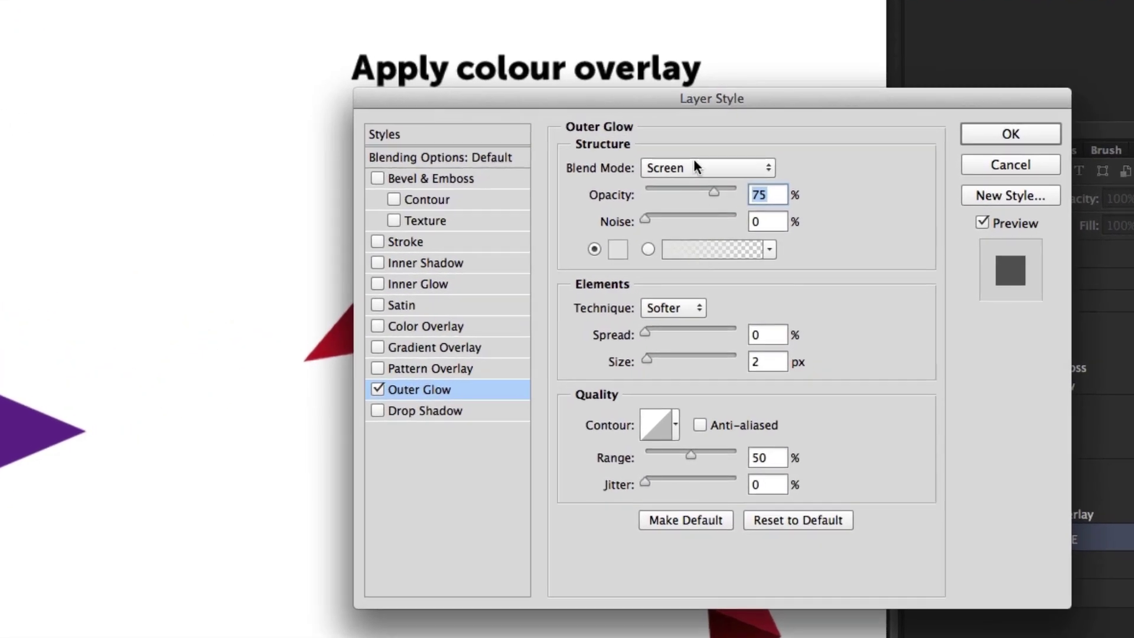
Step: Set the outer glow's blend mode to Normal and its colour to light blue 64add7
click(747, 208)
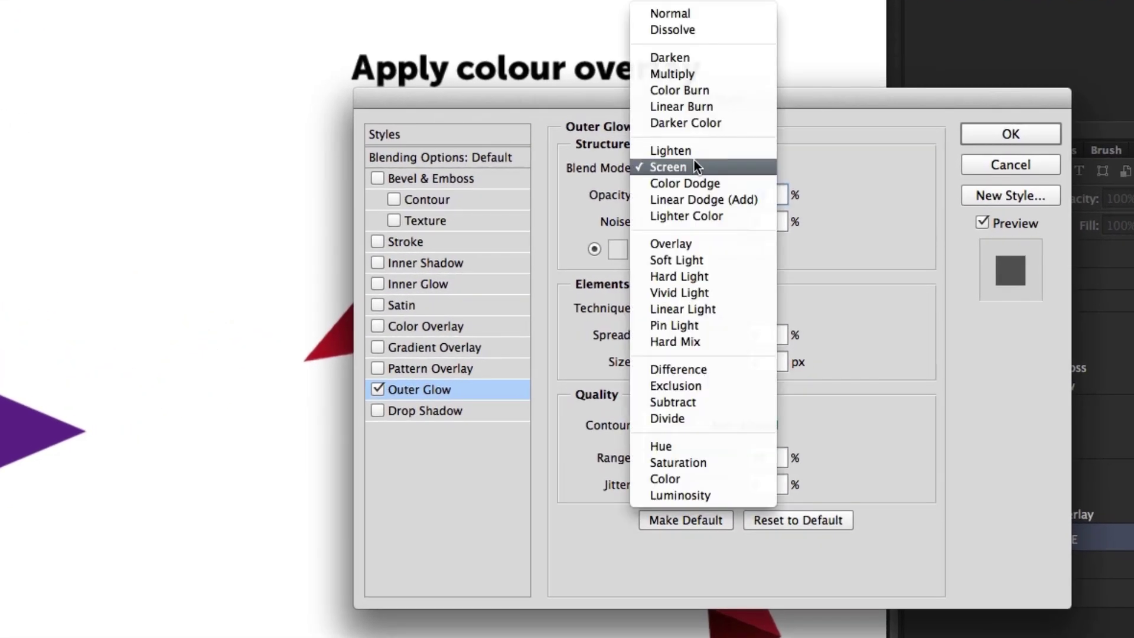
click(694, 11)
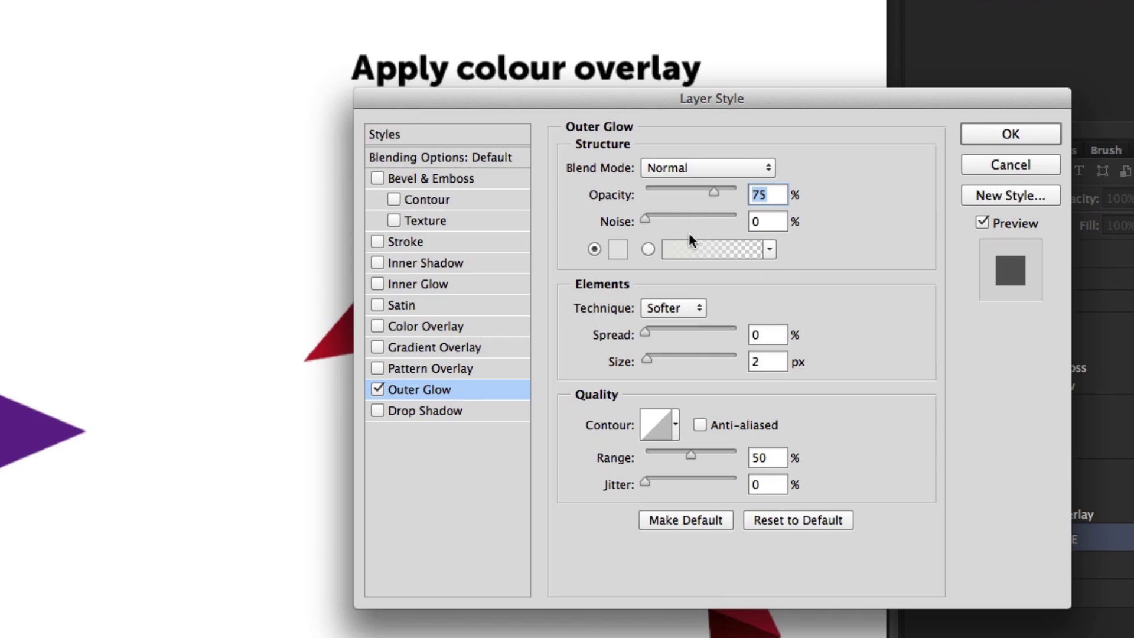
click(618, 249)
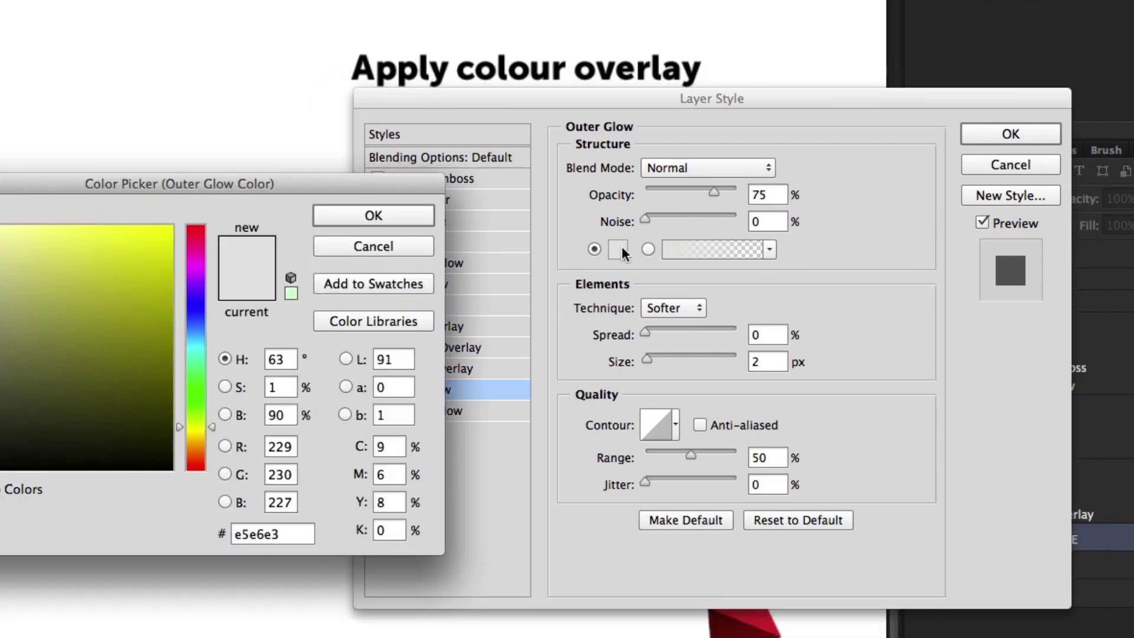
click(200, 333)
click(59, 264)
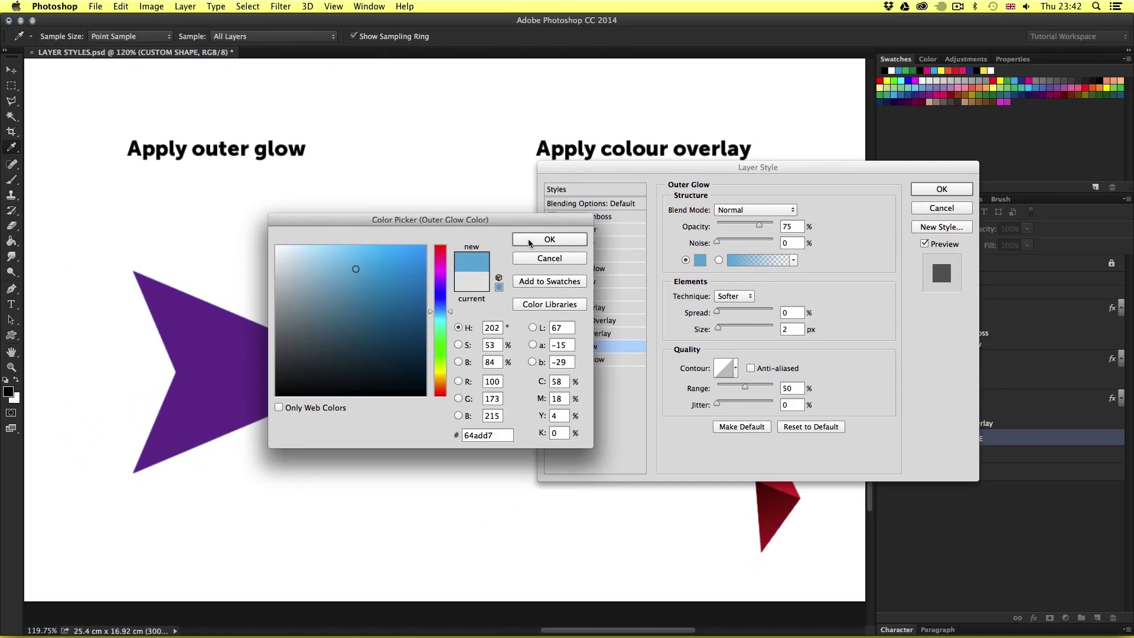
click(530, 240)
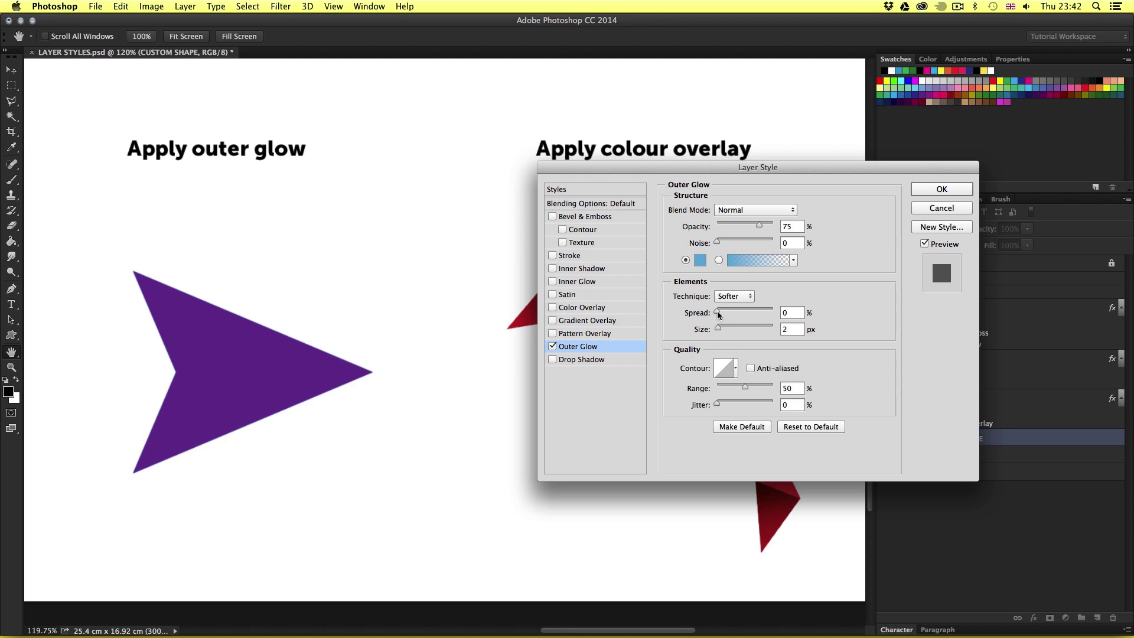
Step: Set the outer glow's spread to 9% and size to 57 px, reduce its opacity, and apply the layer style
drag(718, 315, 732, 329)
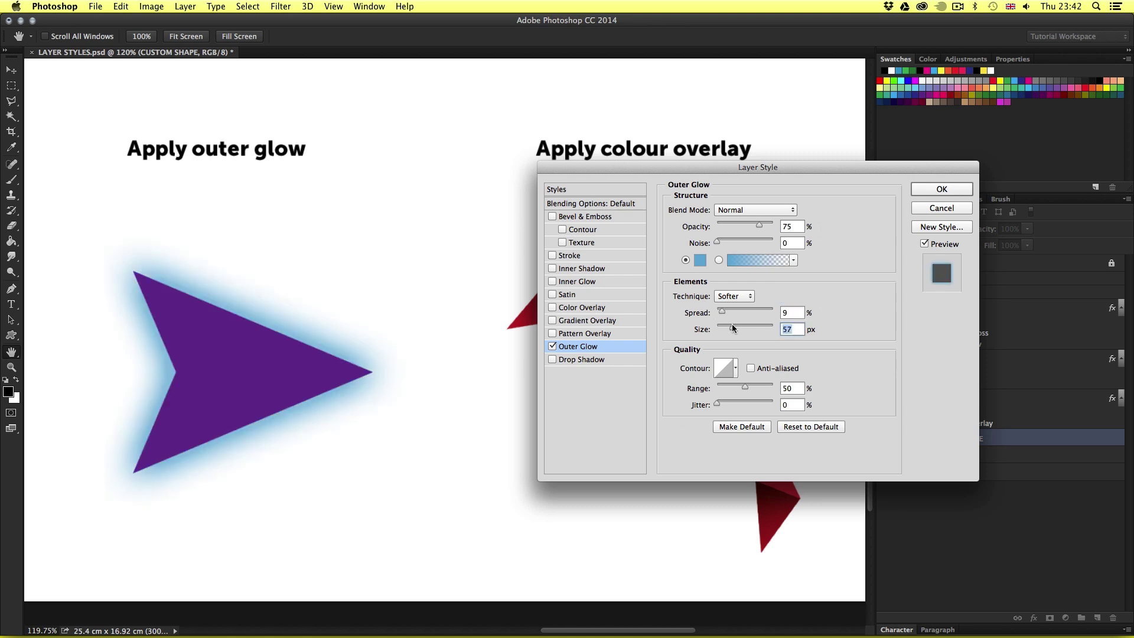
drag(759, 225, 743, 225)
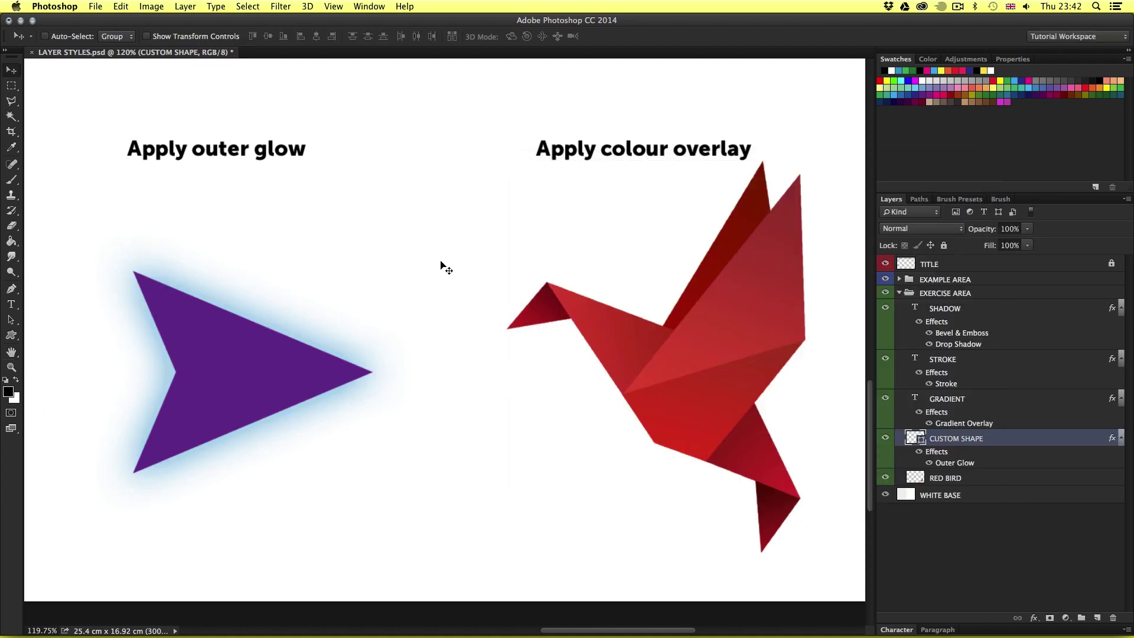
Step: Add a Color Overlay effect to the RED BIRD layer, keeping the bird artwork in view beside the dialog
scroll(591, 298, right, 5)
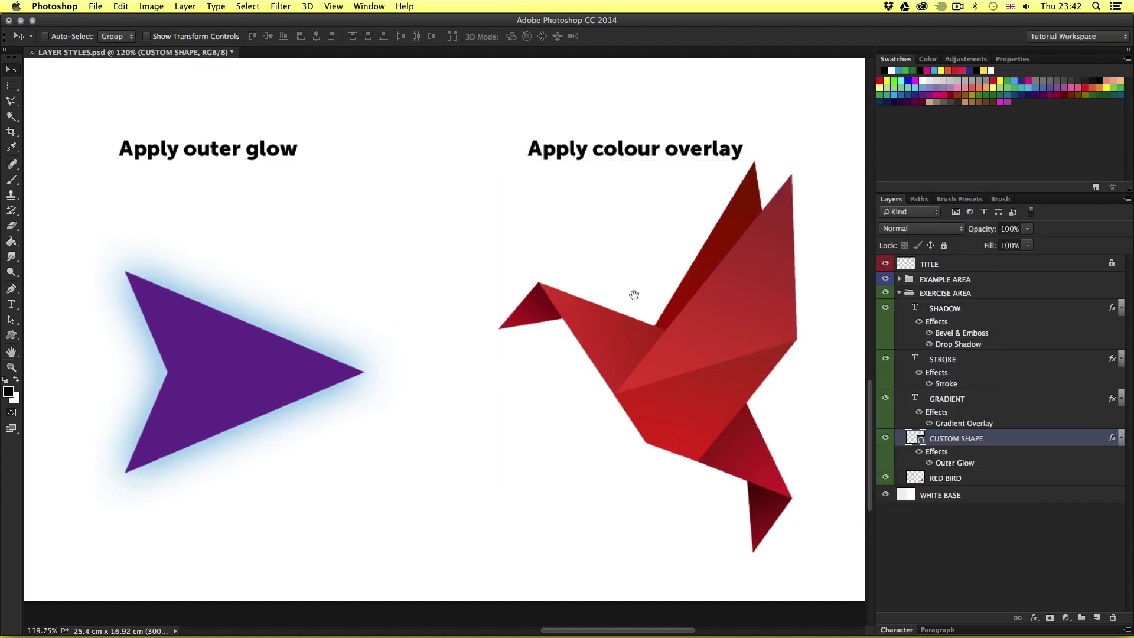
scroll(569, 296, left, 3)
scroll(597, 295, right, 1)
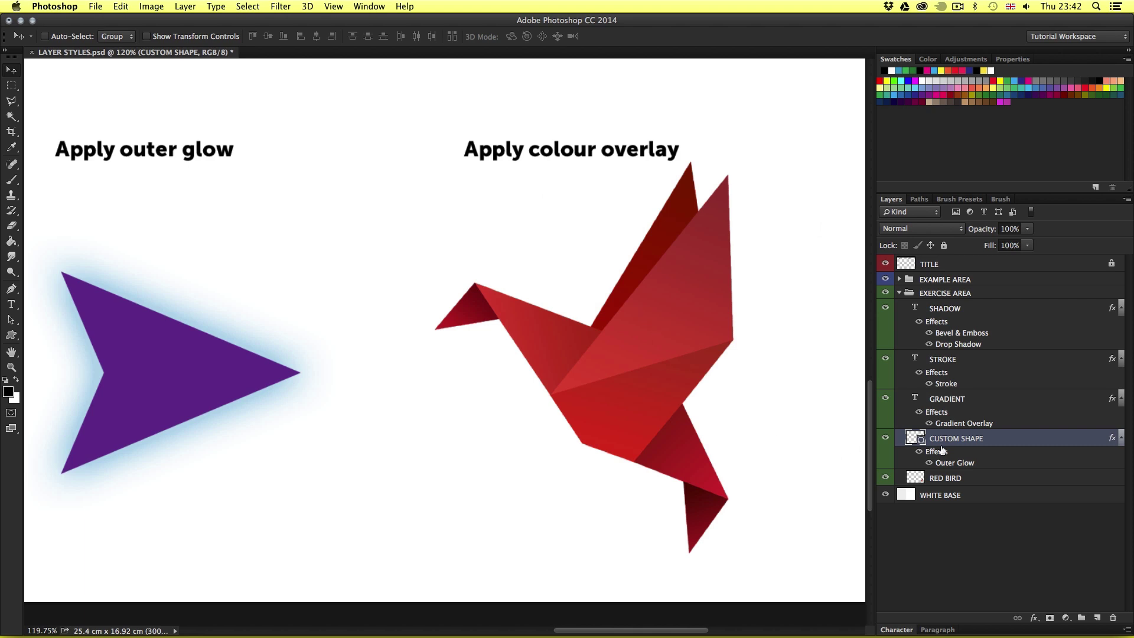
click(970, 480)
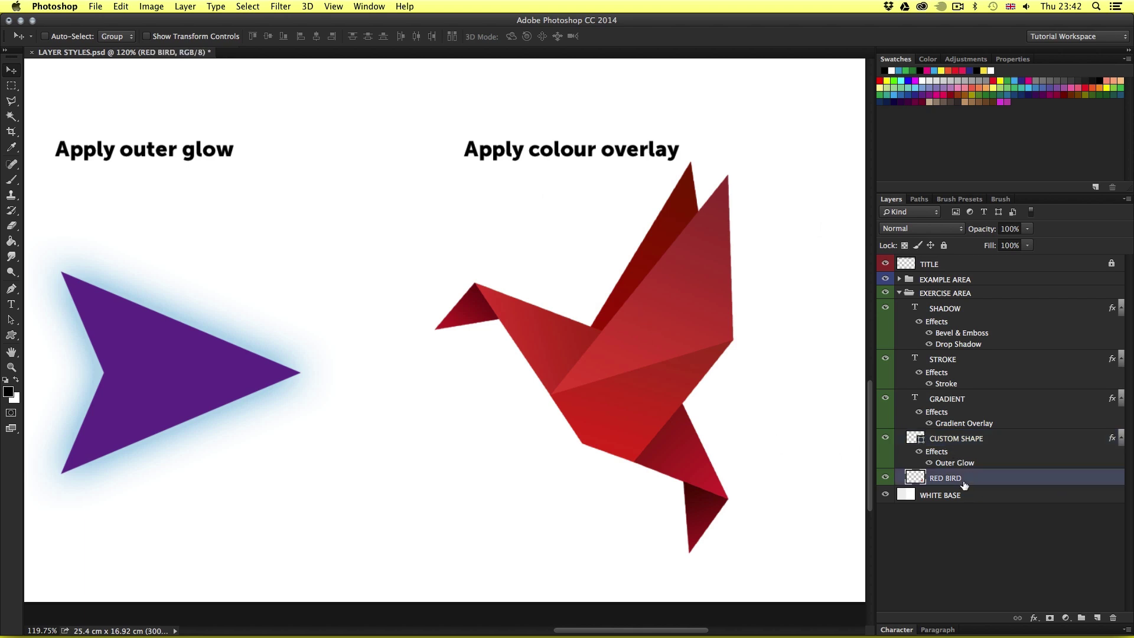
double_click(1043, 479)
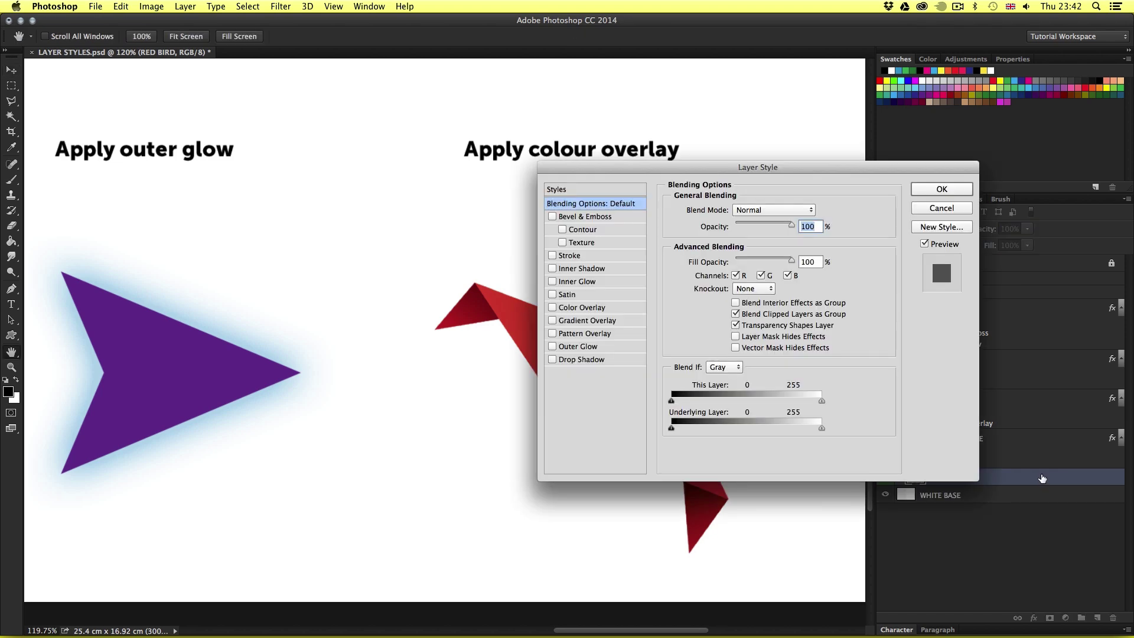
drag(736, 167, 248, 172)
click(119, 312)
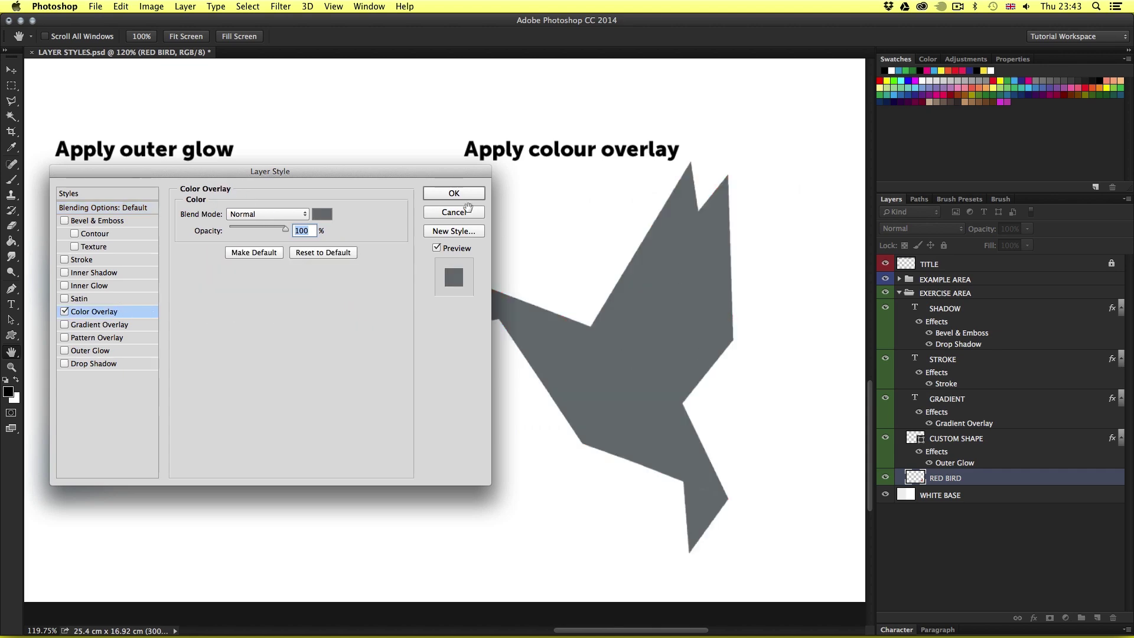
drag(406, 172, 392, 218)
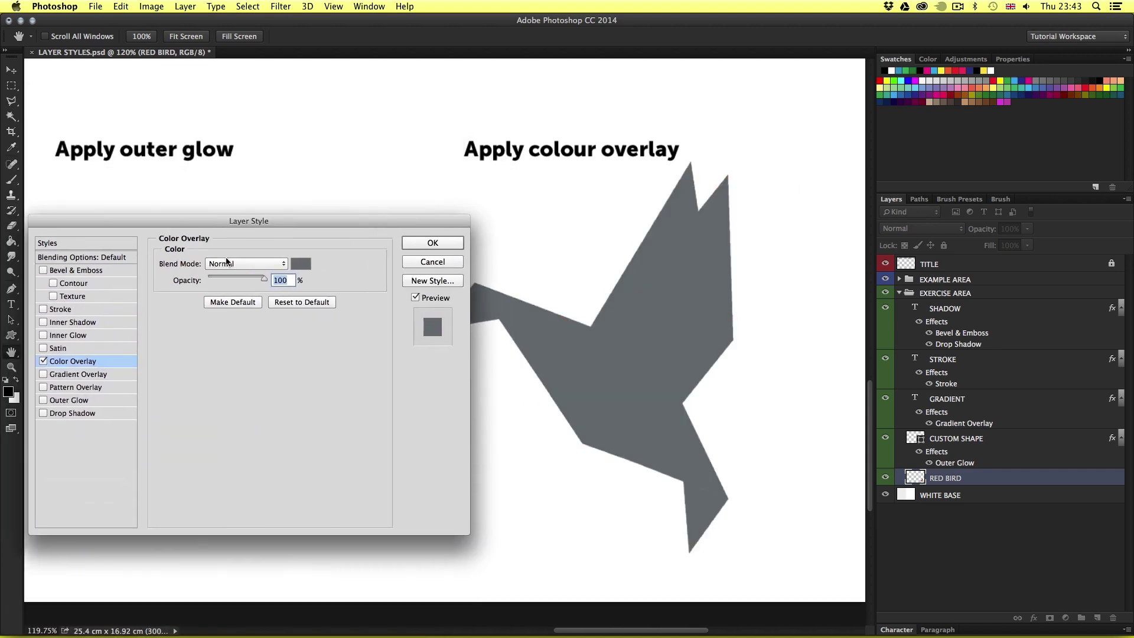
Step: Change the colour overlay's colour to bright green
click(301, 264)
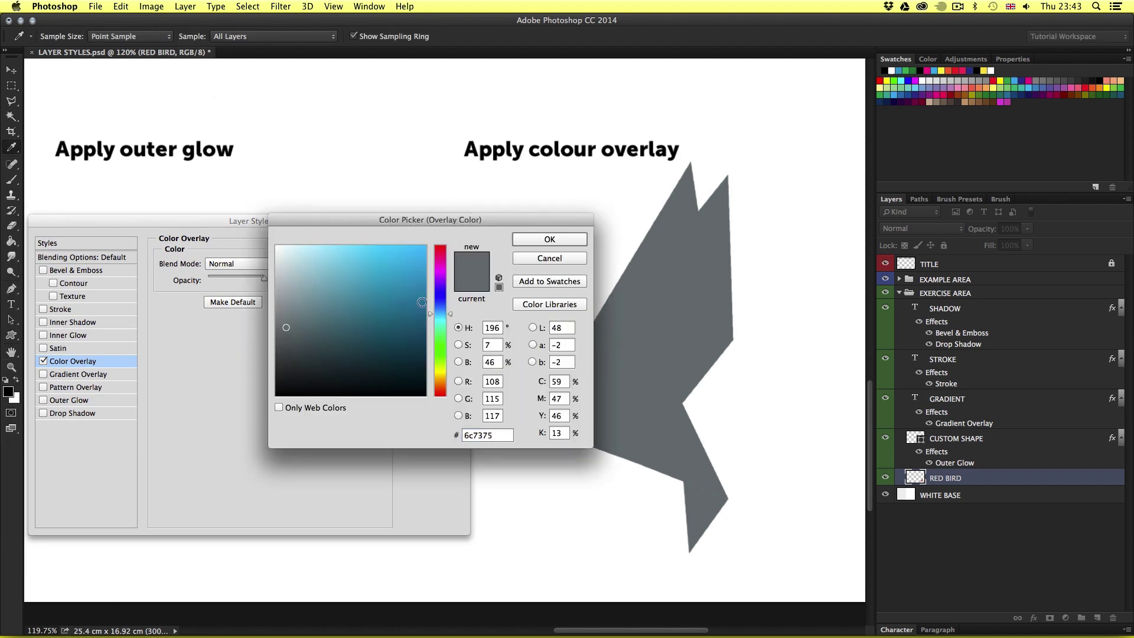
click(439, 345)
click(397, 283)
click(533, 240)
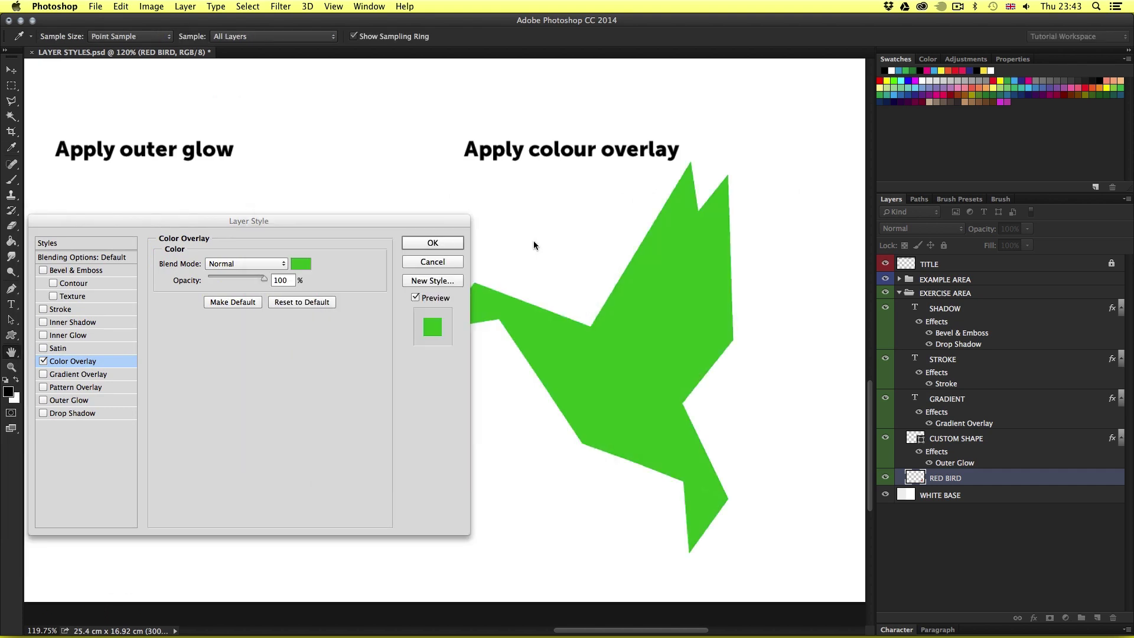
Step: Try a lower opacity for the colour overlay, return it to 100%, and apply the layer style
mouse_move(264, 278)
mouse_down()
mouse_move(227, 280)
mouse_move(264, 279)
mouse_up()
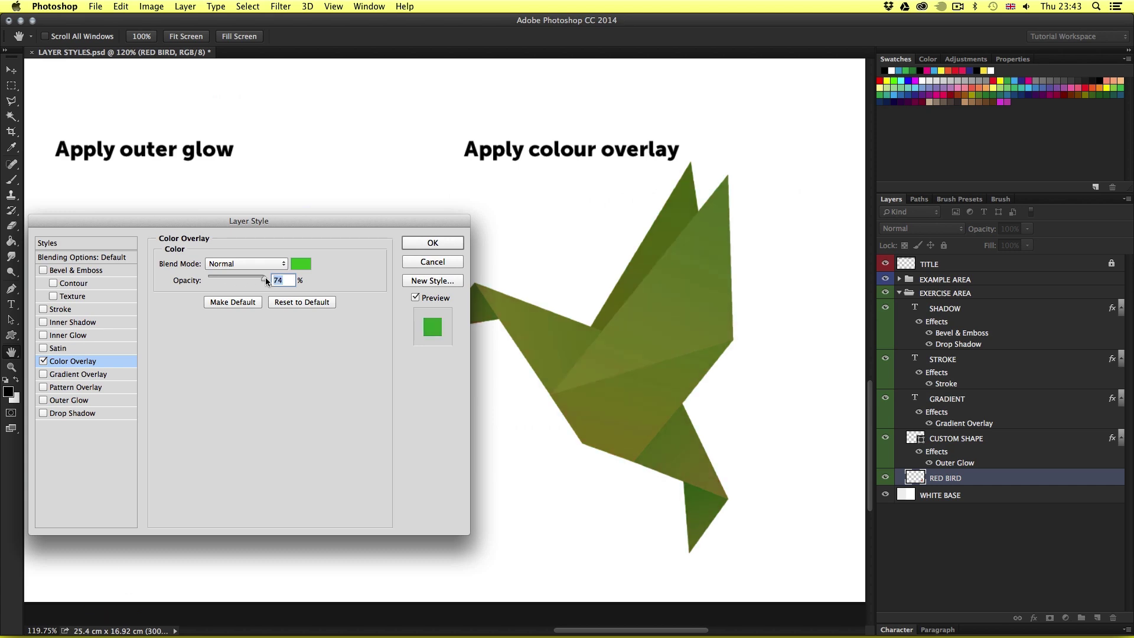
click(438, 247)
key(v)
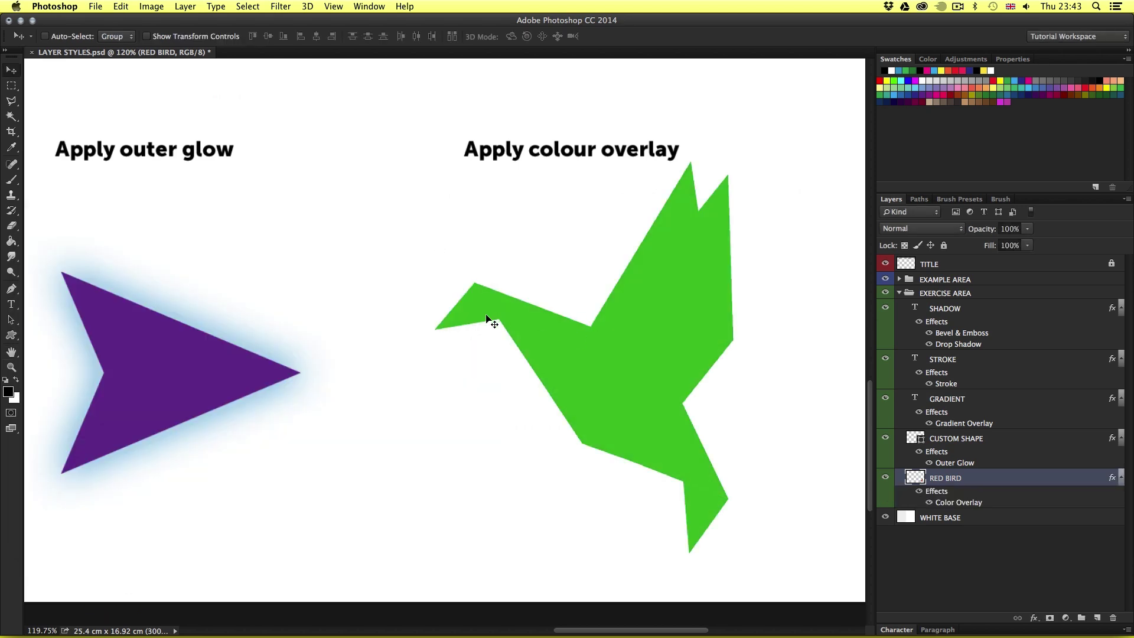
Step: Examine all the finished exercise effects next to the example artwork and in the EXERCISE AREA group
key(z)
alt+click(466, 311)
alt+click(485, 297)
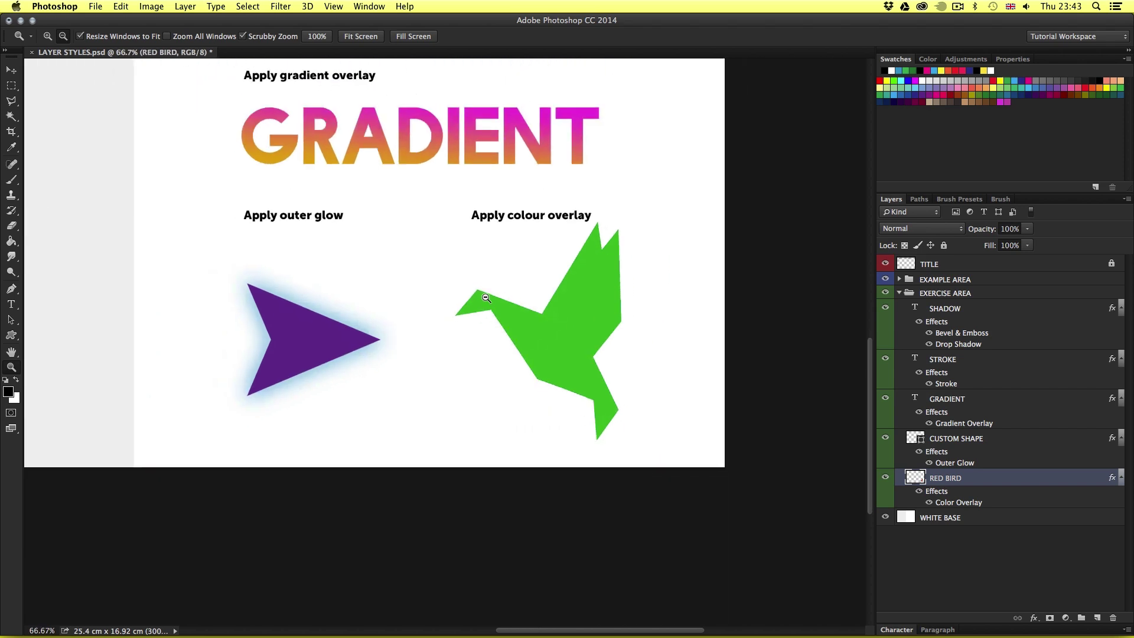
alt+click(487, 298)
scroll(496, 307, up, 6)
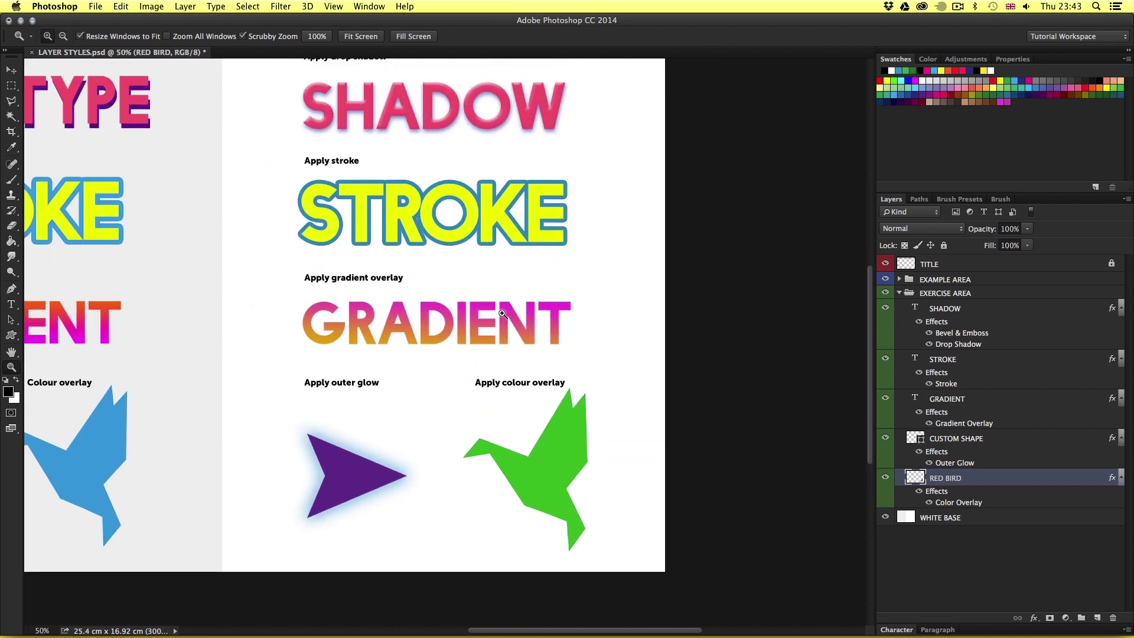
scroll(505, 315, up, 1)
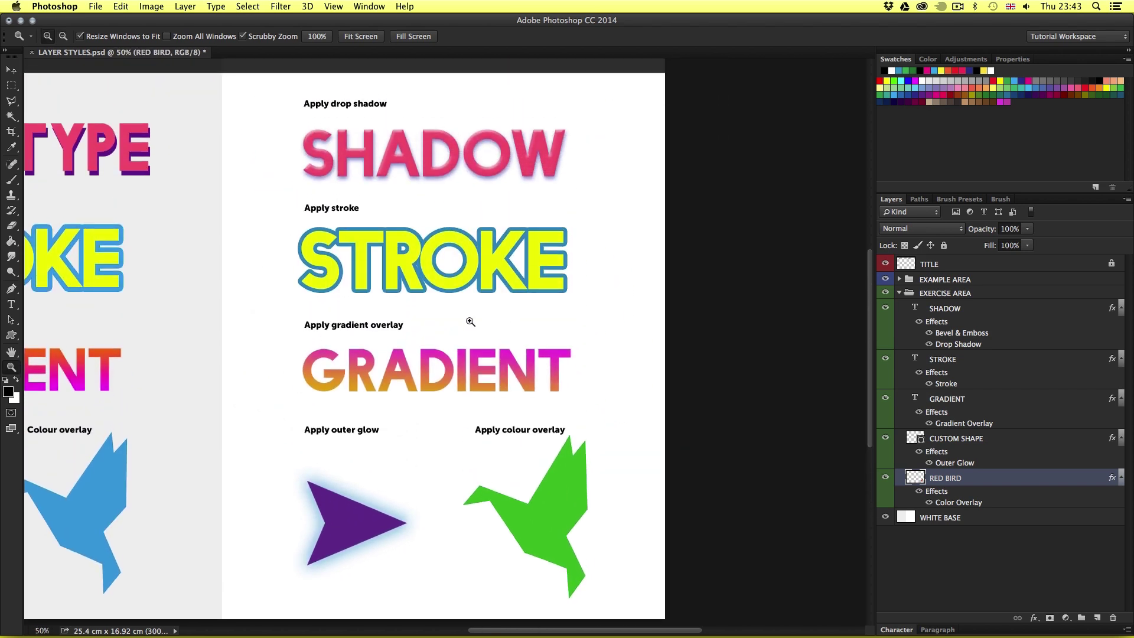
drag(425, 325, 489, 322)
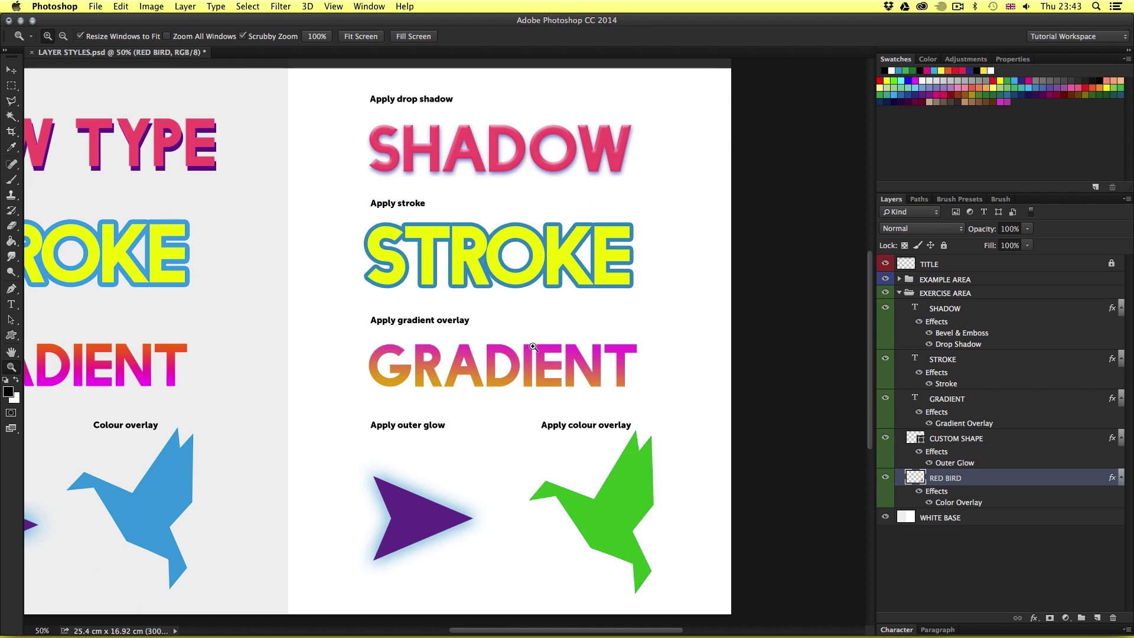
scroll(525, 346, right, 1)
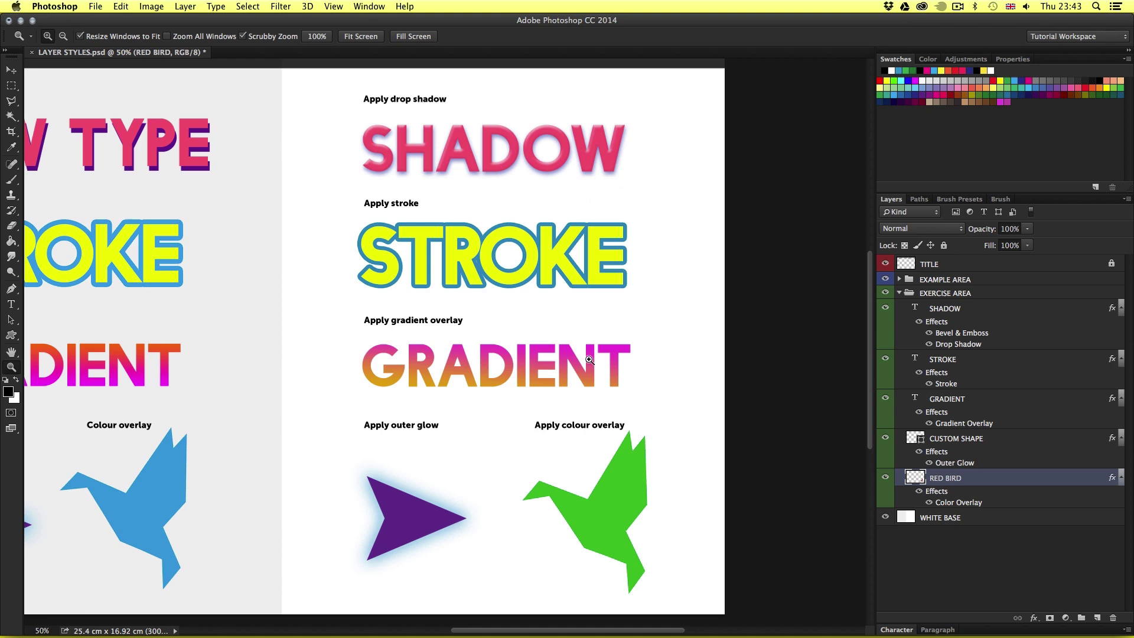
click(1025, 295)
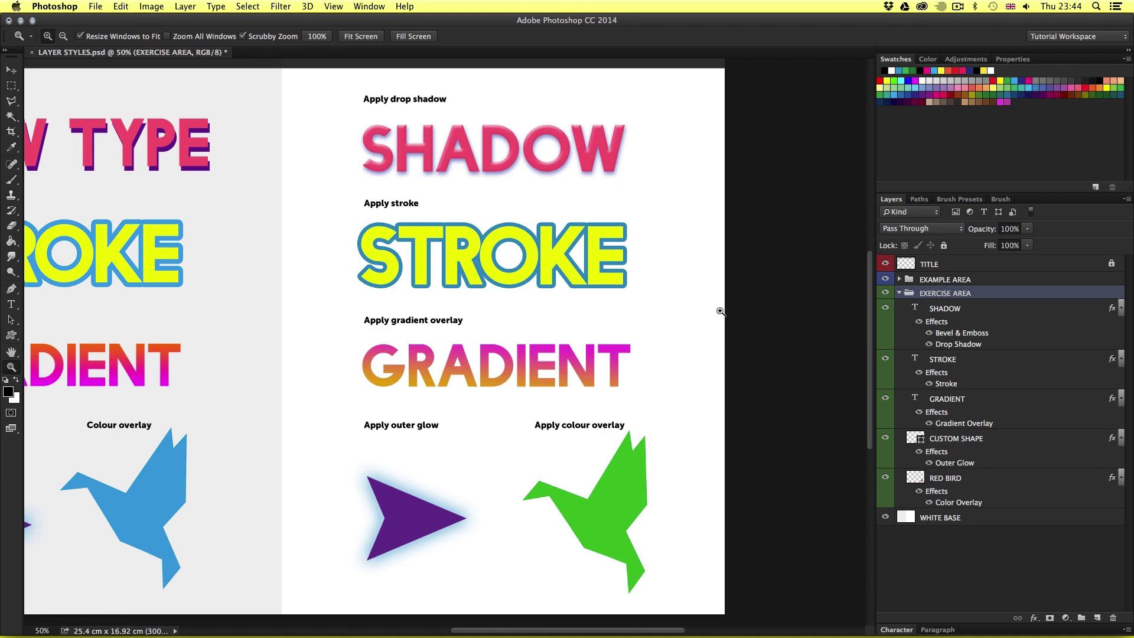
key(v)
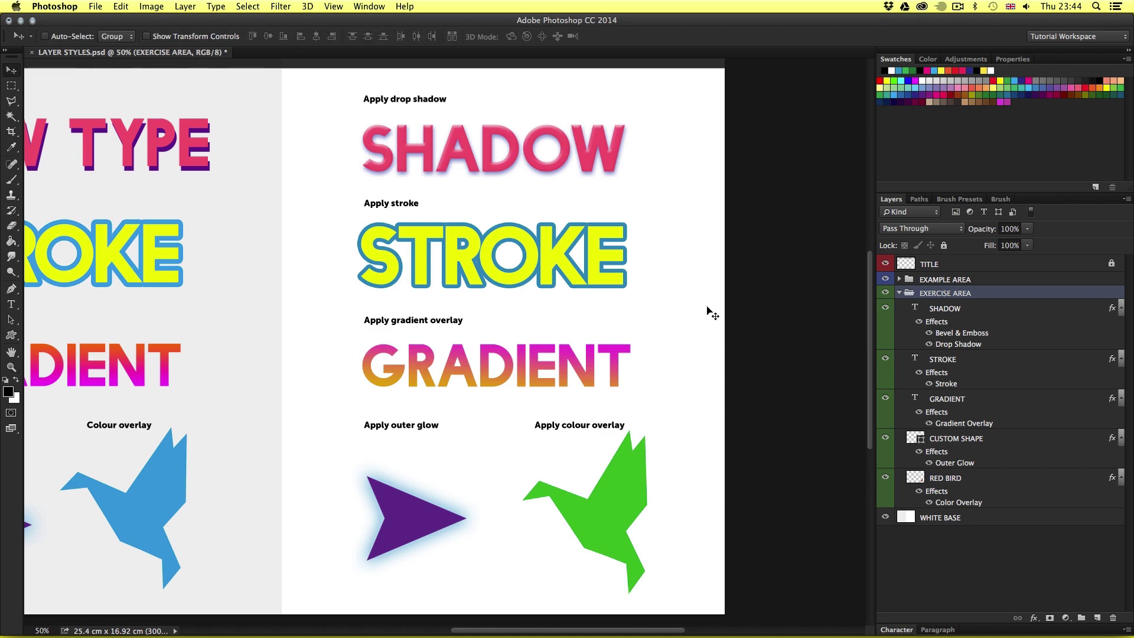
Step: Try lowering the exercise STROKE layer's overall opacity, and restore it to 100%
key(z)
drag(507, 242, 537, 228)
click(994, 362)
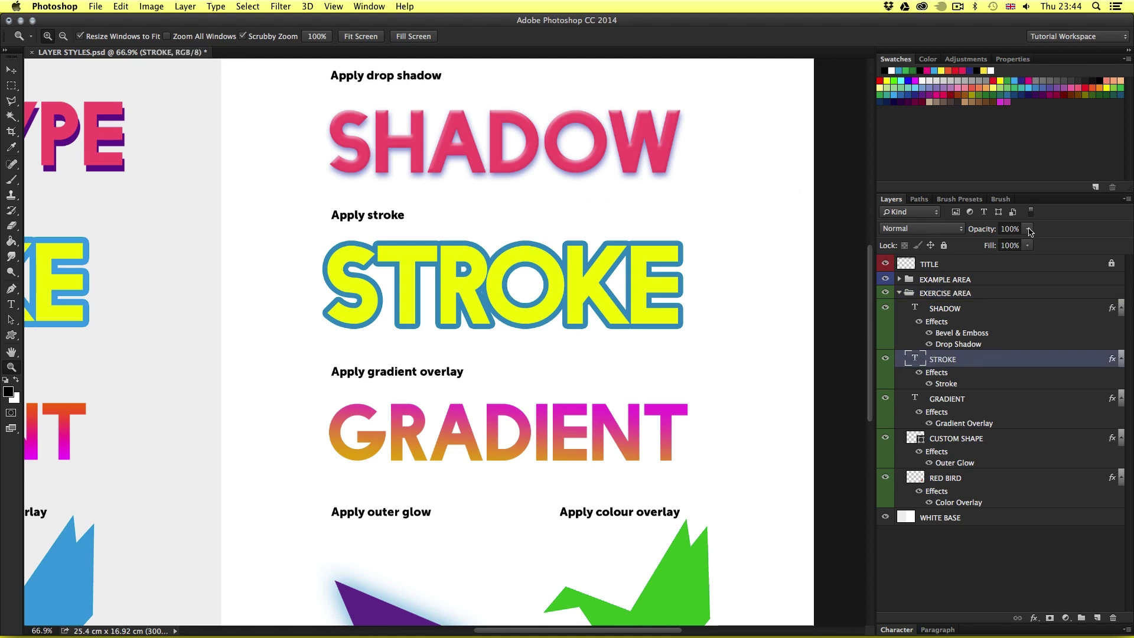
mouse_move(1029, 231)
mouse_down()
mouse_move(926, 238)
mouse_move(988, 236)
mouse_up()
Step: Try reducing the STROKE layer's fill to 0% to compare it with opacity, and restore the fill to 100%
mouse_move(515, 286)
mouse_down()
mouse_move(539, 260)
mouse_move(532, 282)
mouse_up()
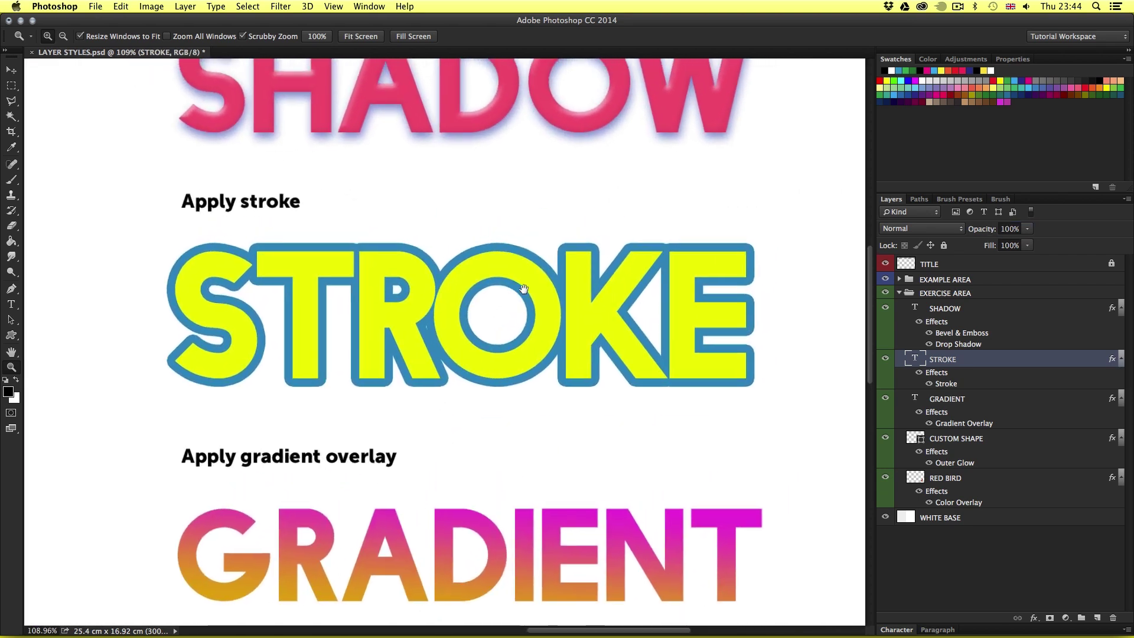
click(1027, 245)
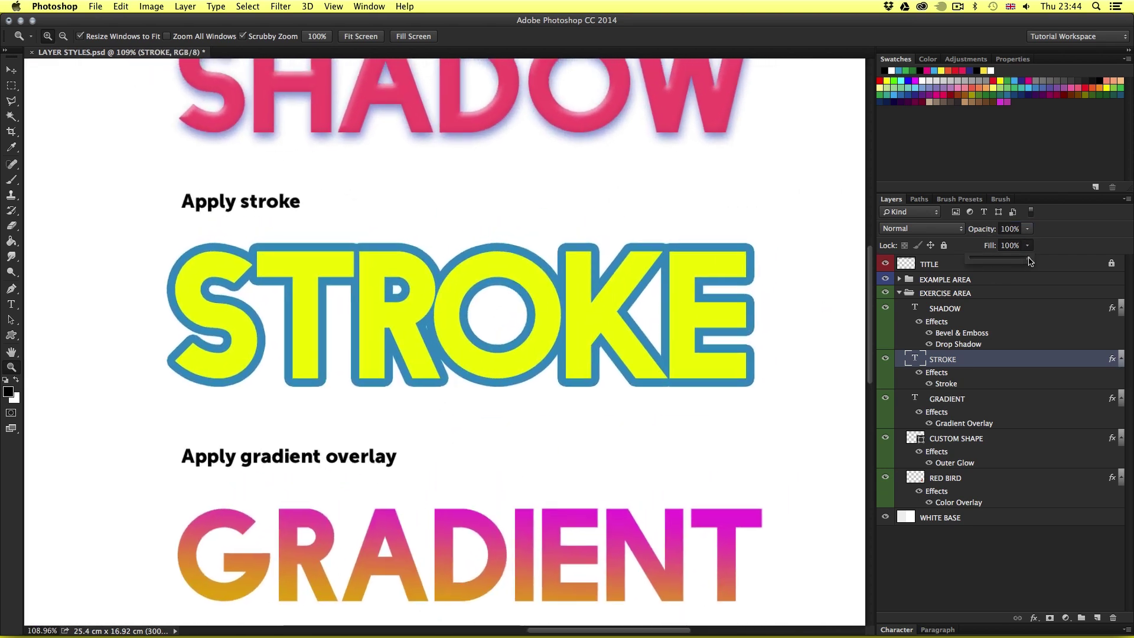
drag(1031, 261, 959, 265)
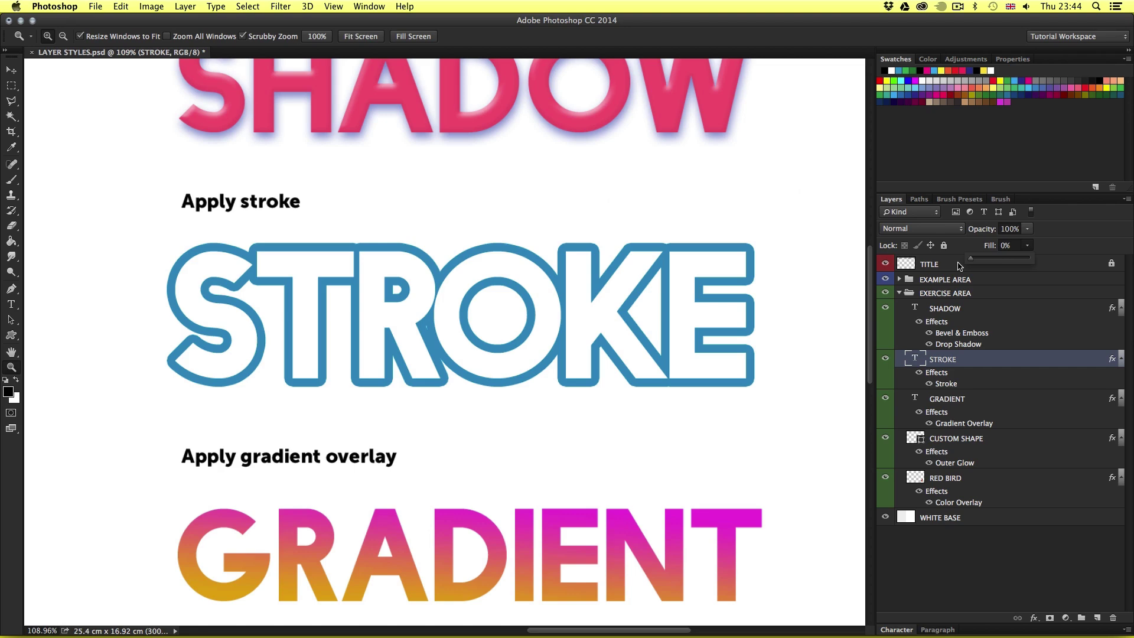
mouse_move(964, 266)
mouse_down()
mouse_move(1009, 267)
mouse_move(974, 267)
mouse_up()
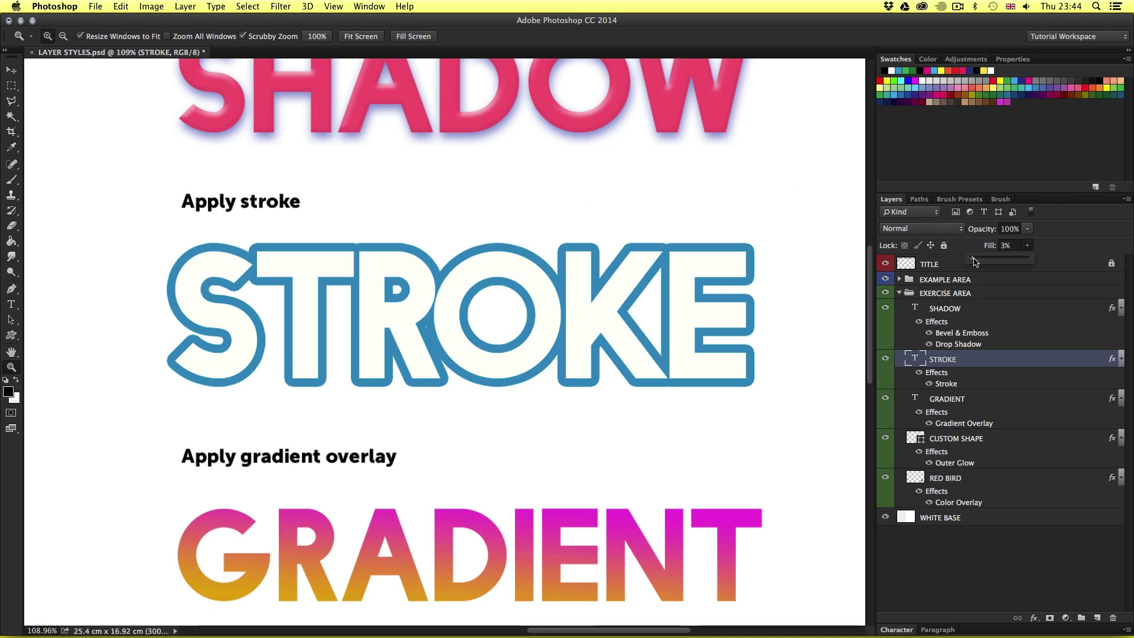
drag(974, 262, 1030, 261)
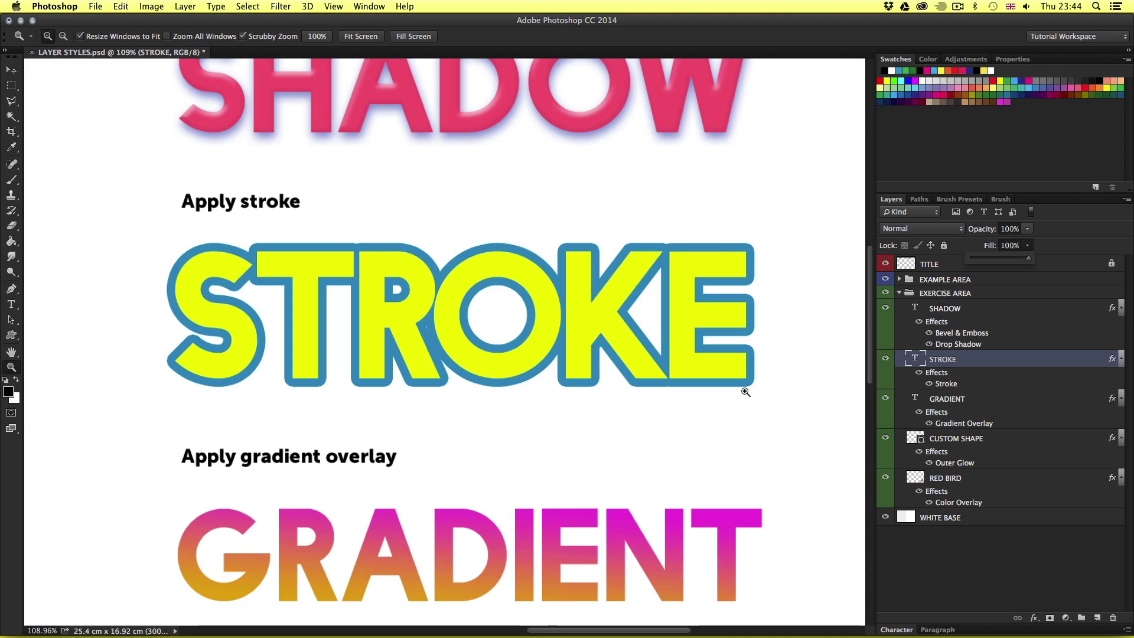
scroll(509, 388, down, 10)
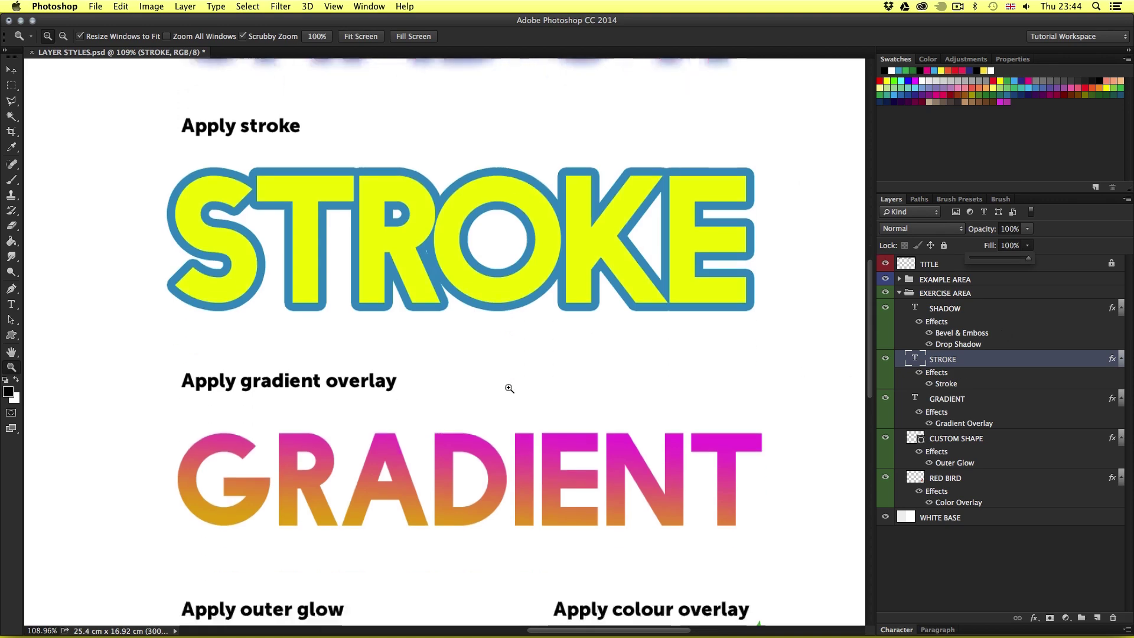
scroll(510, 388, down, 3)
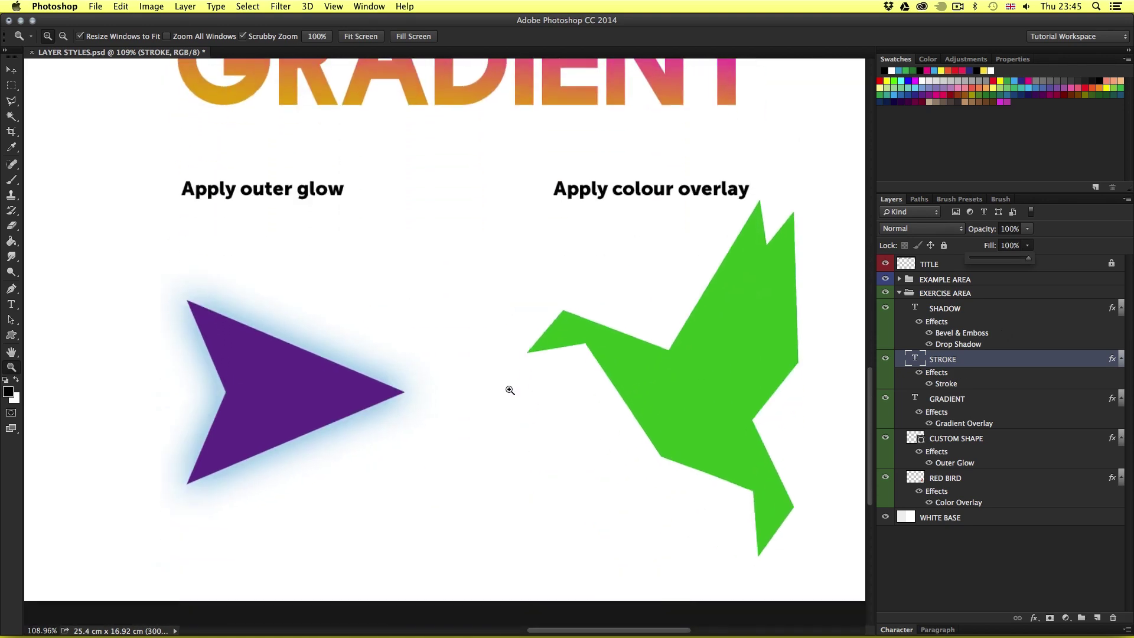
Step: Reduce the fill of the exercise CUSTOM SHAPE layer to 0%, keeping its overall opacity at 100%
click(998, 439)
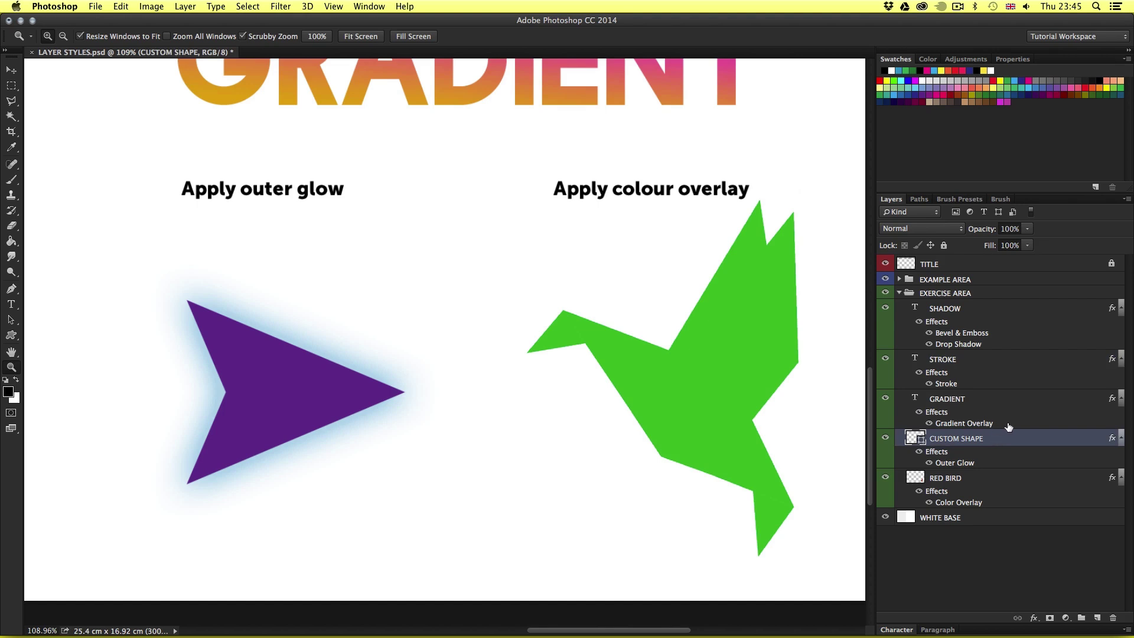
click(1027, 246)
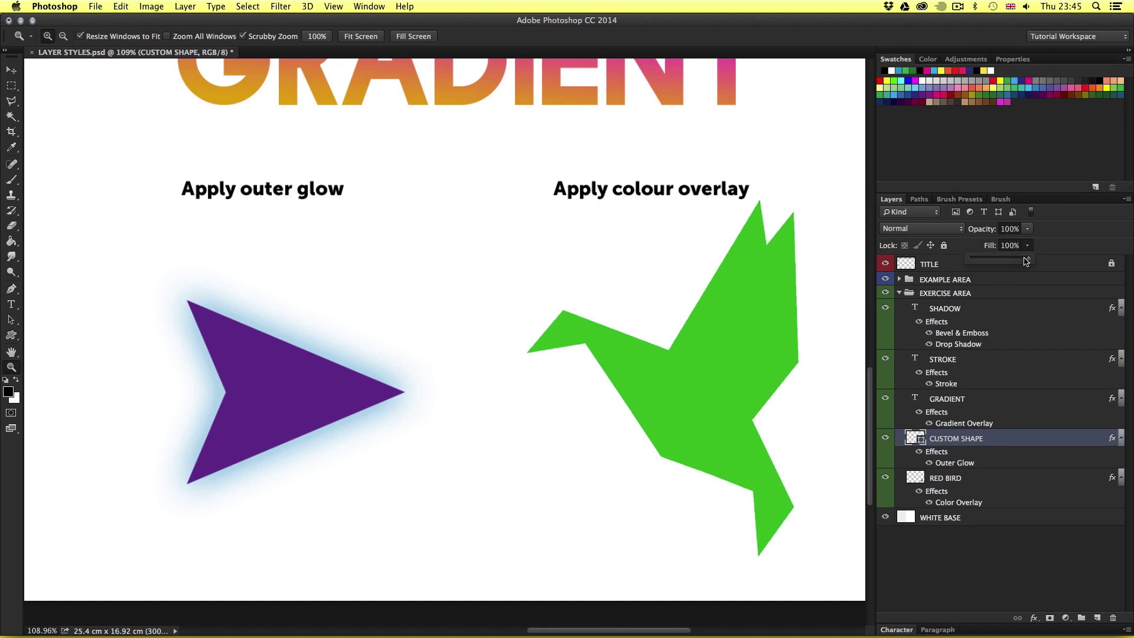
drag(1028, 261, 969, 262)
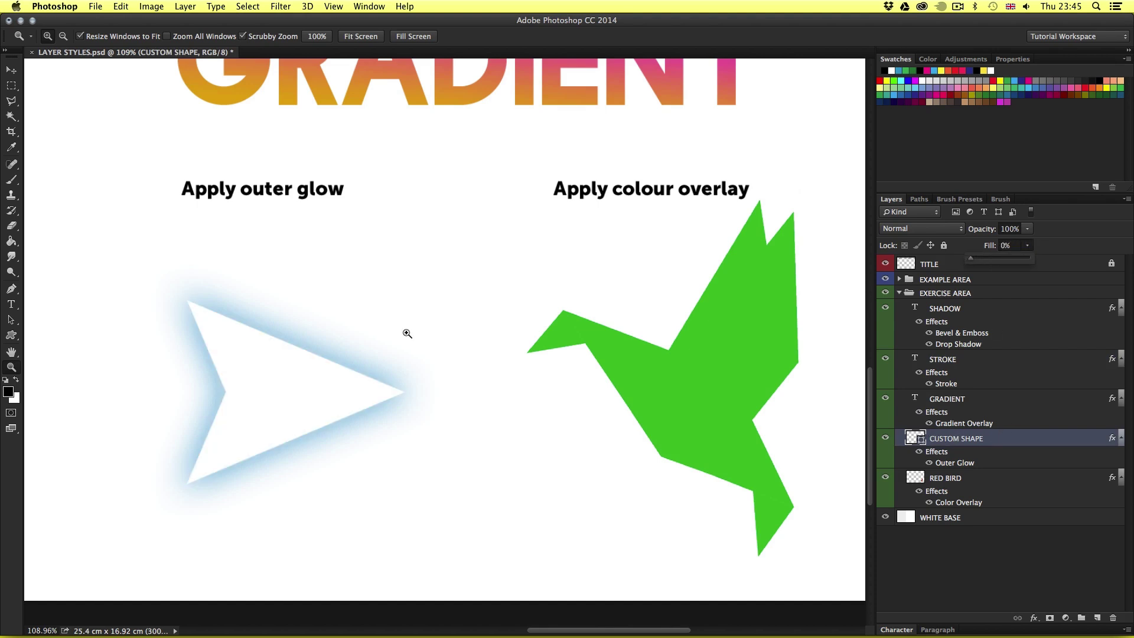
Step: Examine the exercise arrow's outer glow up close, and compare all the exercise effects with the example artwork across the whole document
click(266, 375)
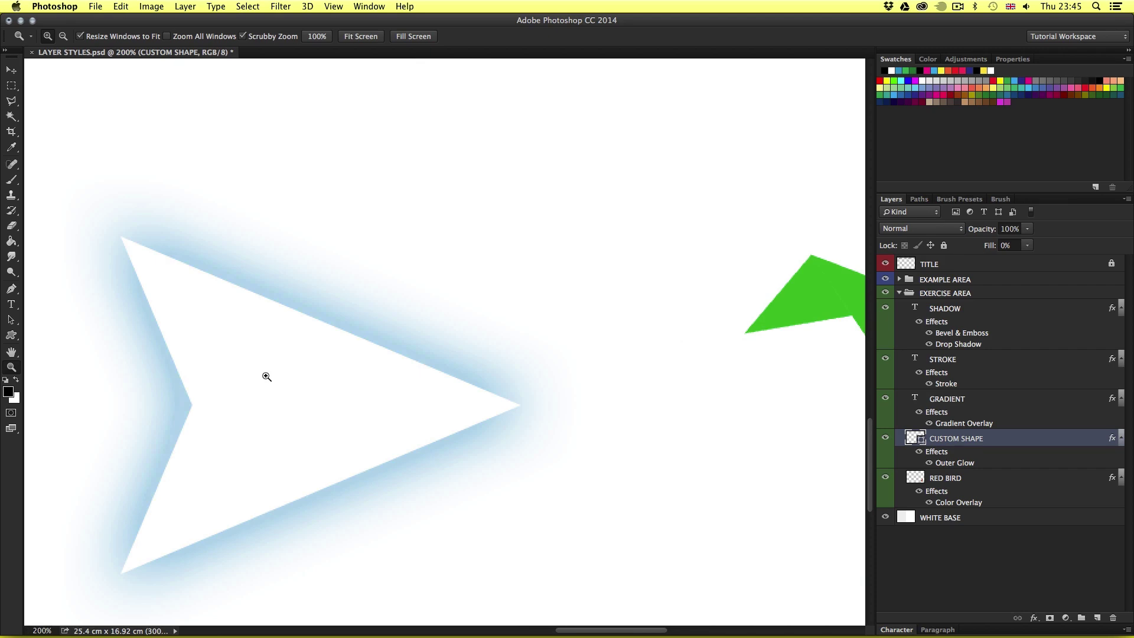
drag(267, 375, 400, 331)
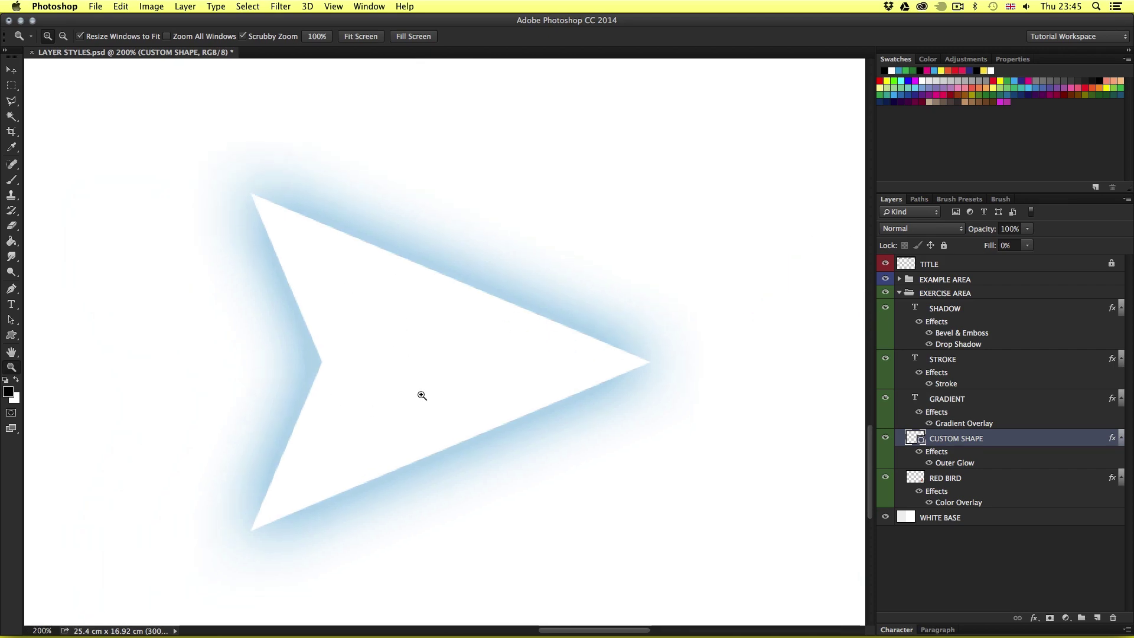
alt+click(464, 369)
alt+click(465, 337)
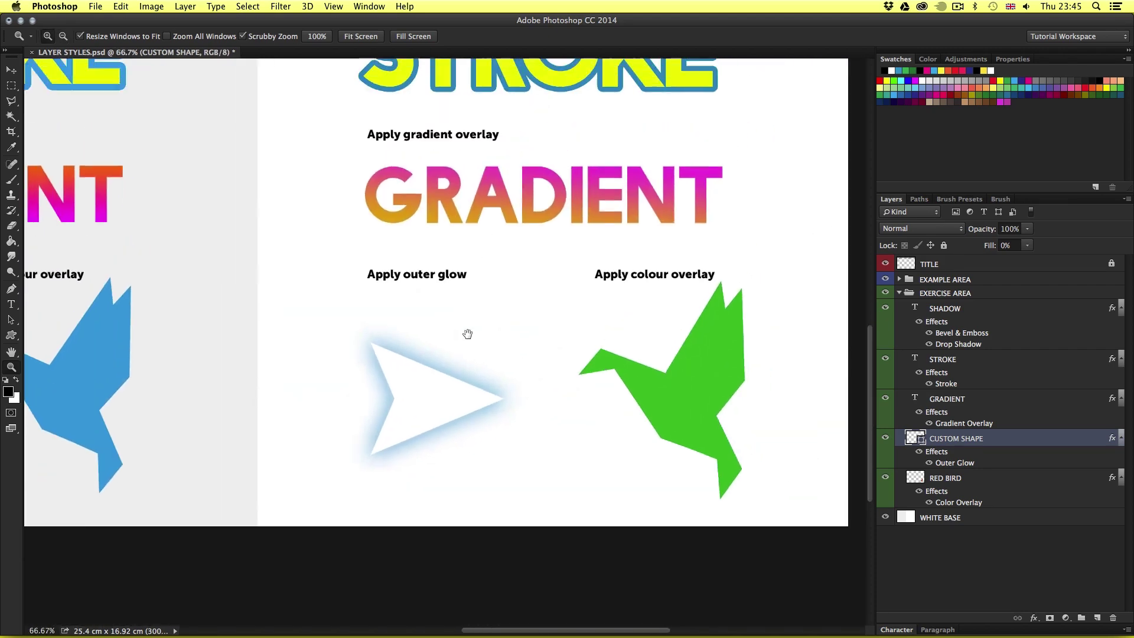
alt+click(493, 285)
alt+click(513, 324)
click(517, 324)
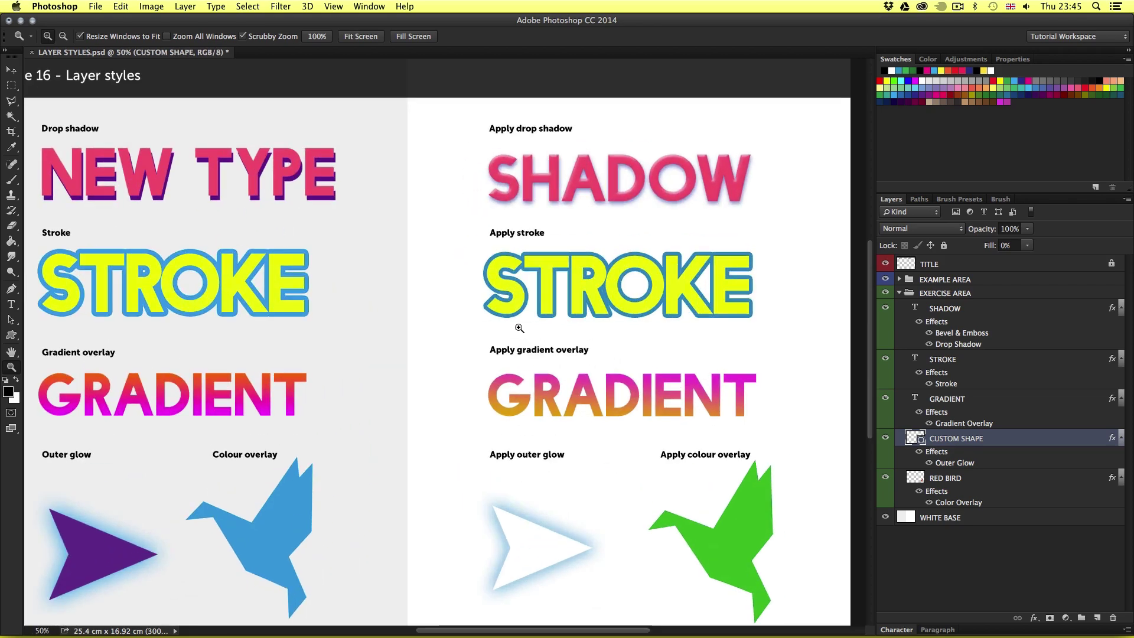
drag(469, 355, 480, 340)
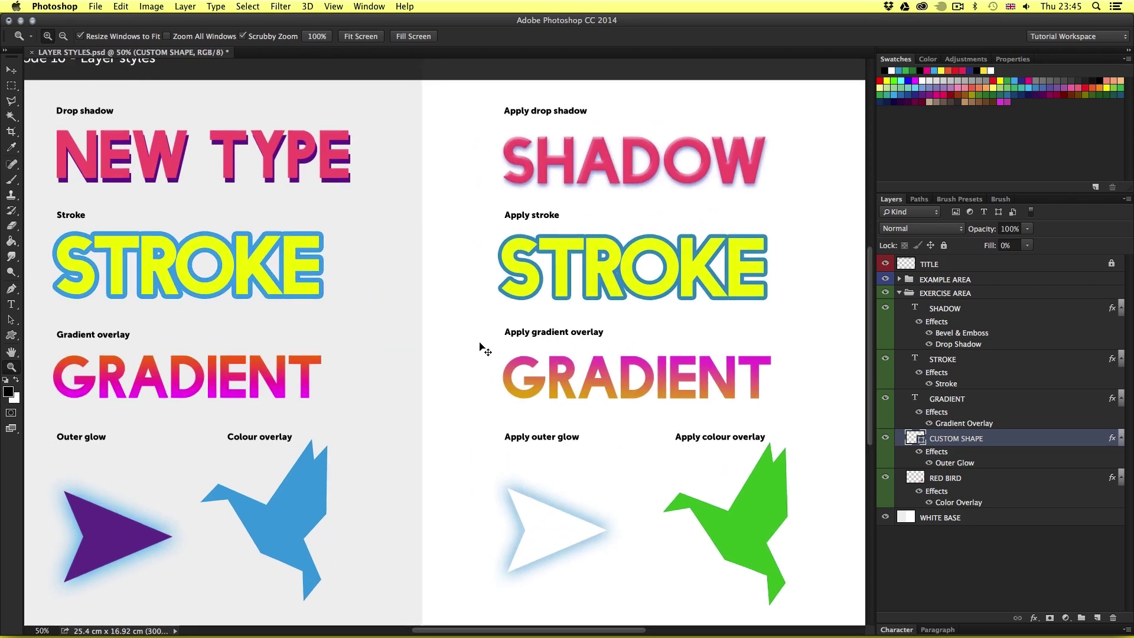
key(ctrl+0)
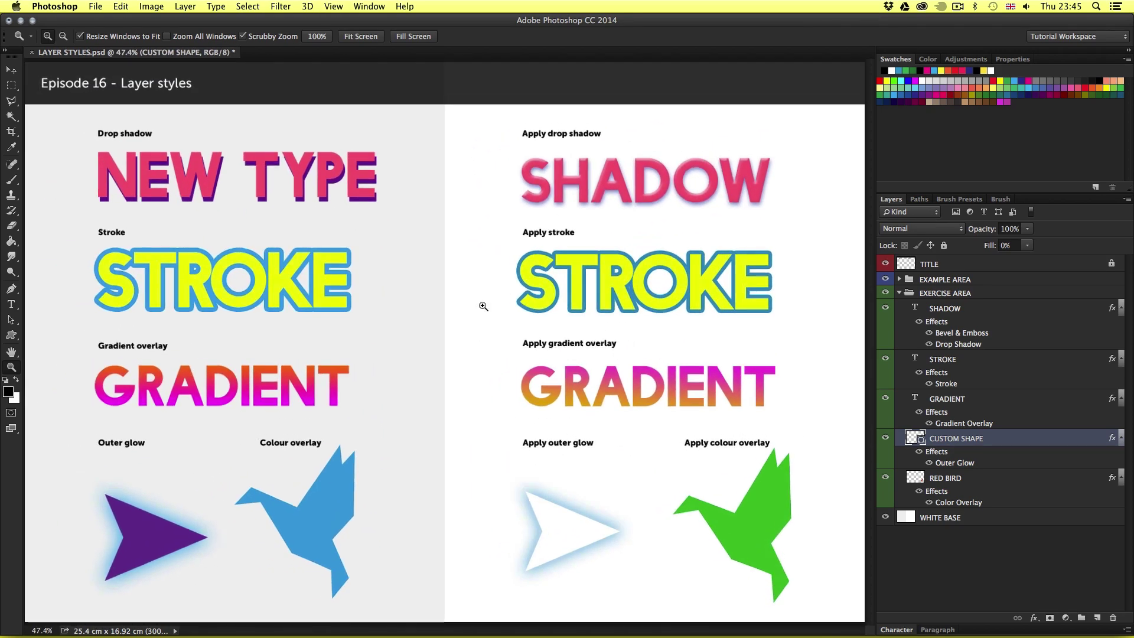